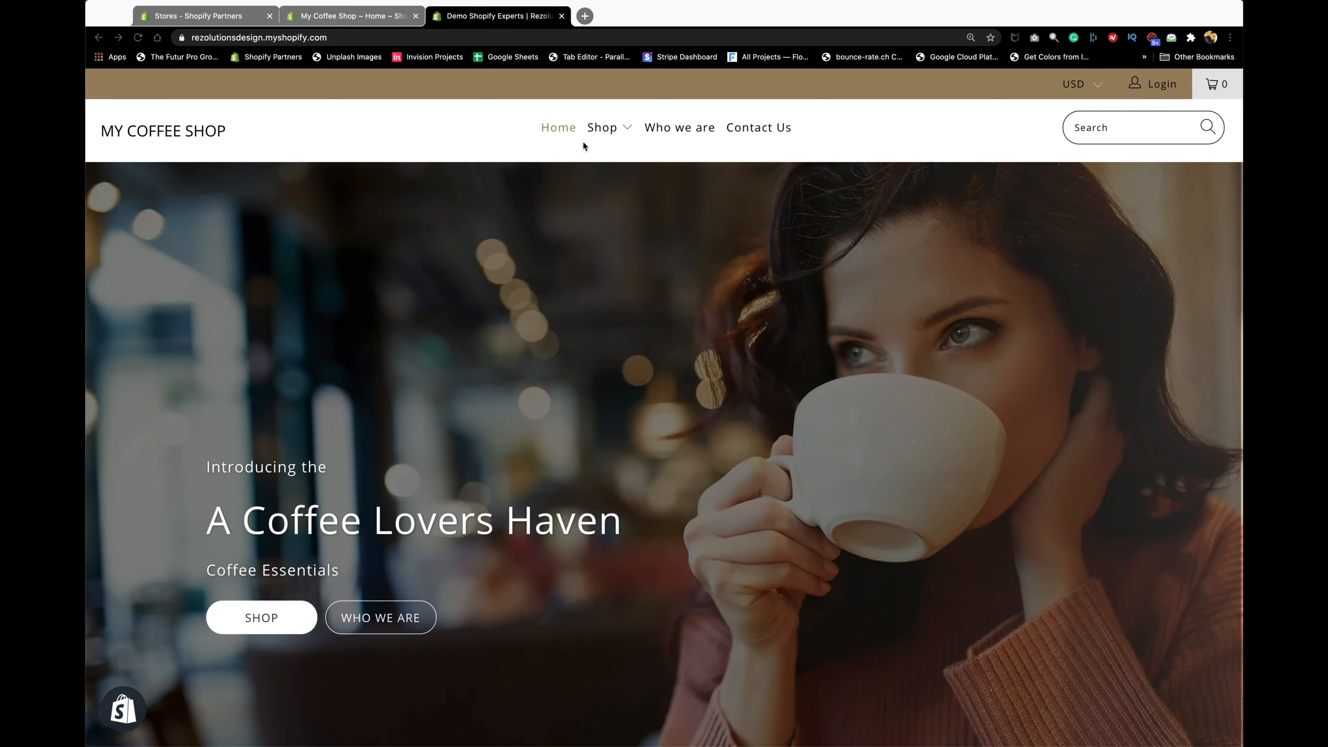
Open the Coffee Mugs collection from the store admin, view its storefront page, and inspect the Shop menu there.
click(406, 113)
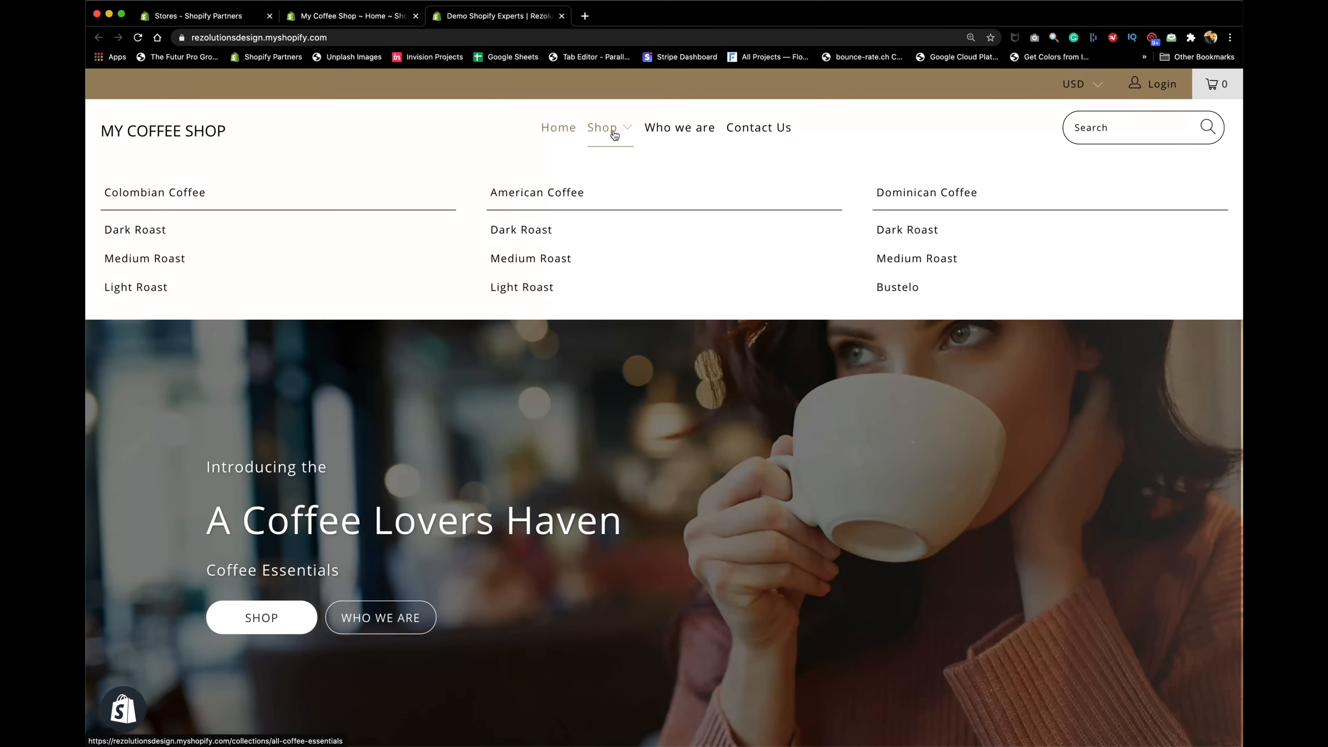
click(387, 17)
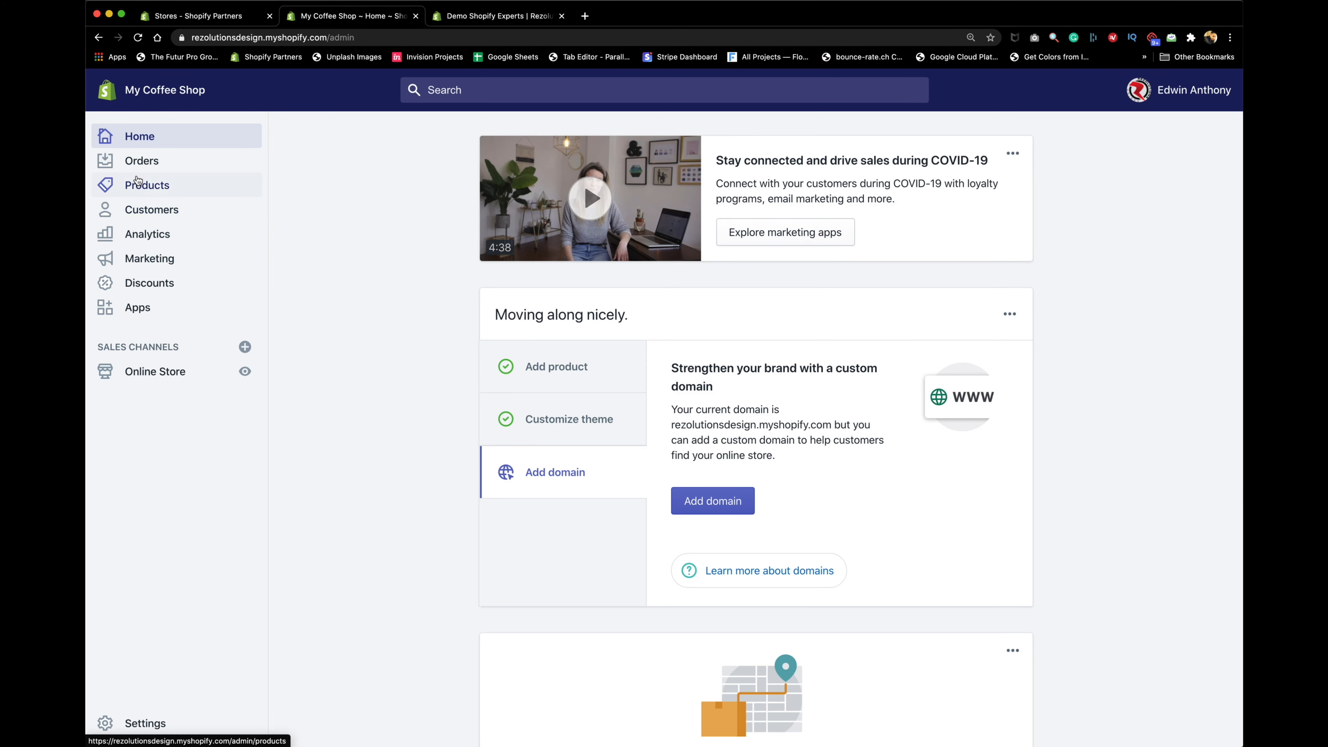
click(152, 192)
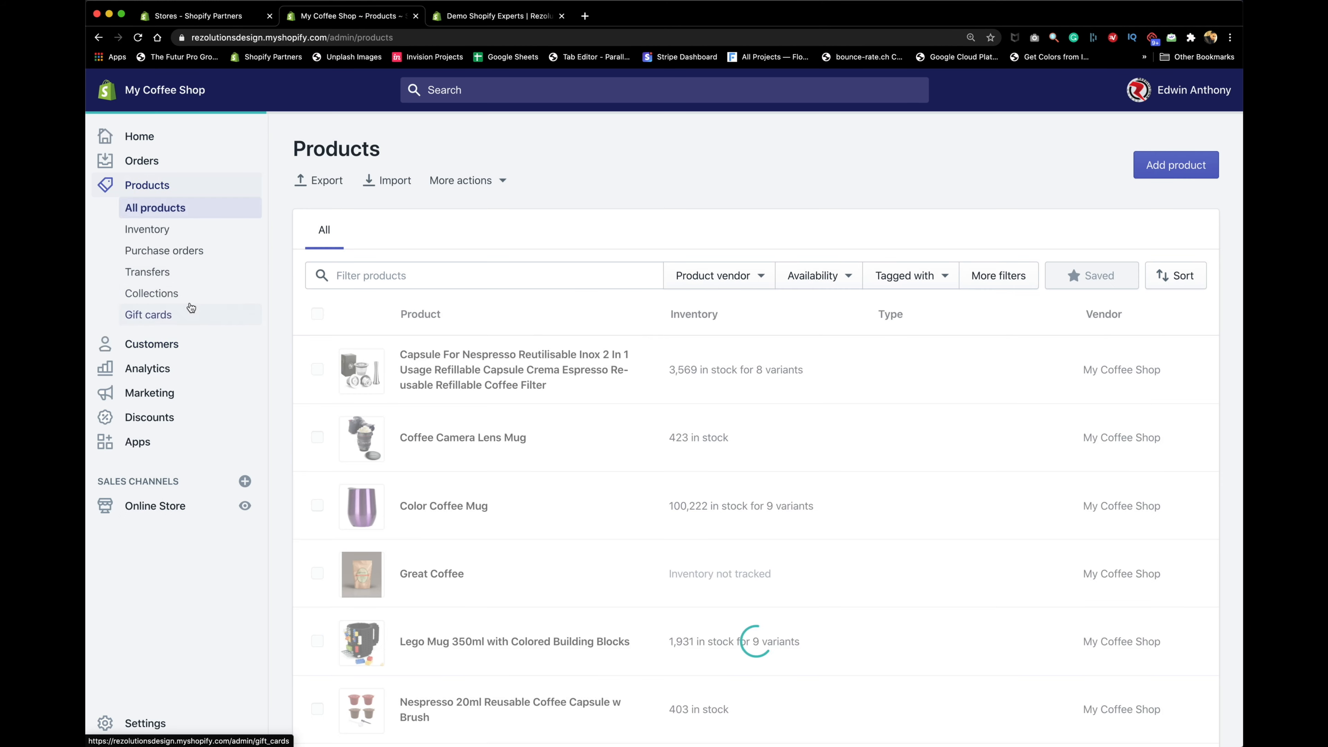
click(176, 297)
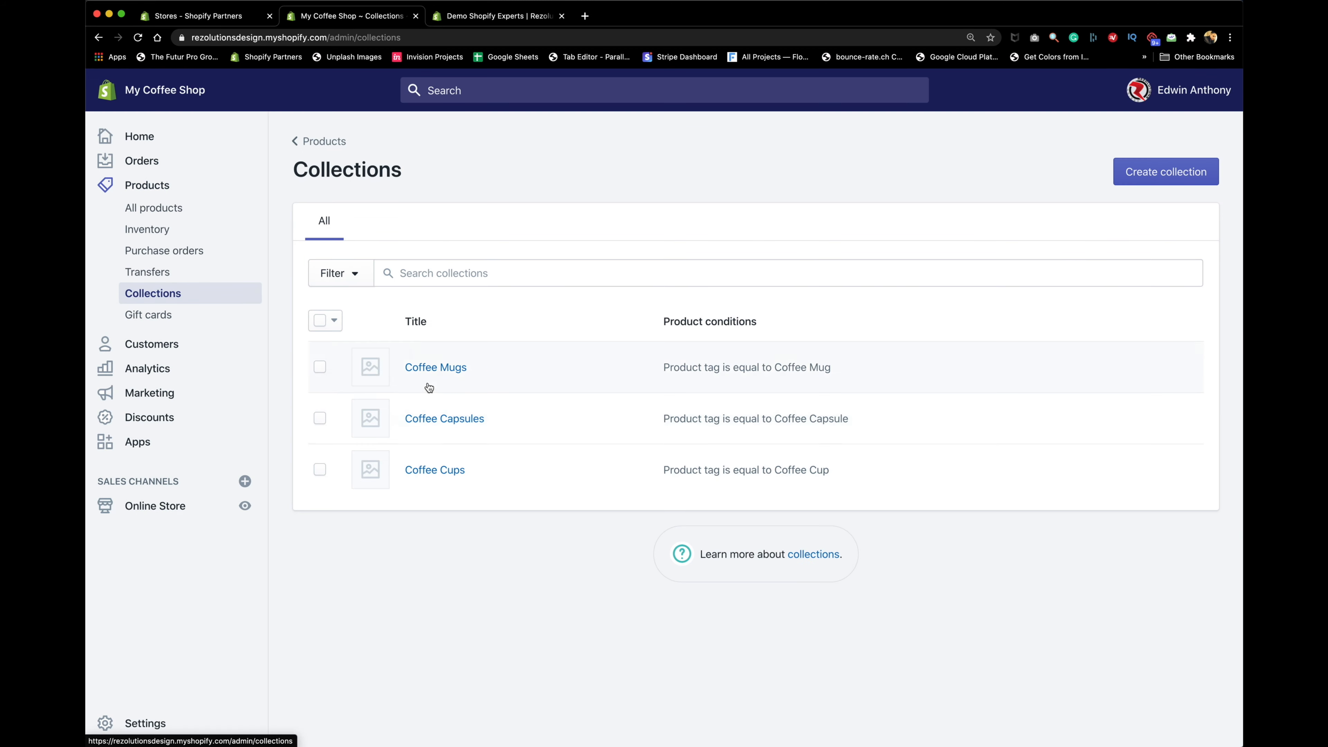
click(434, 367)
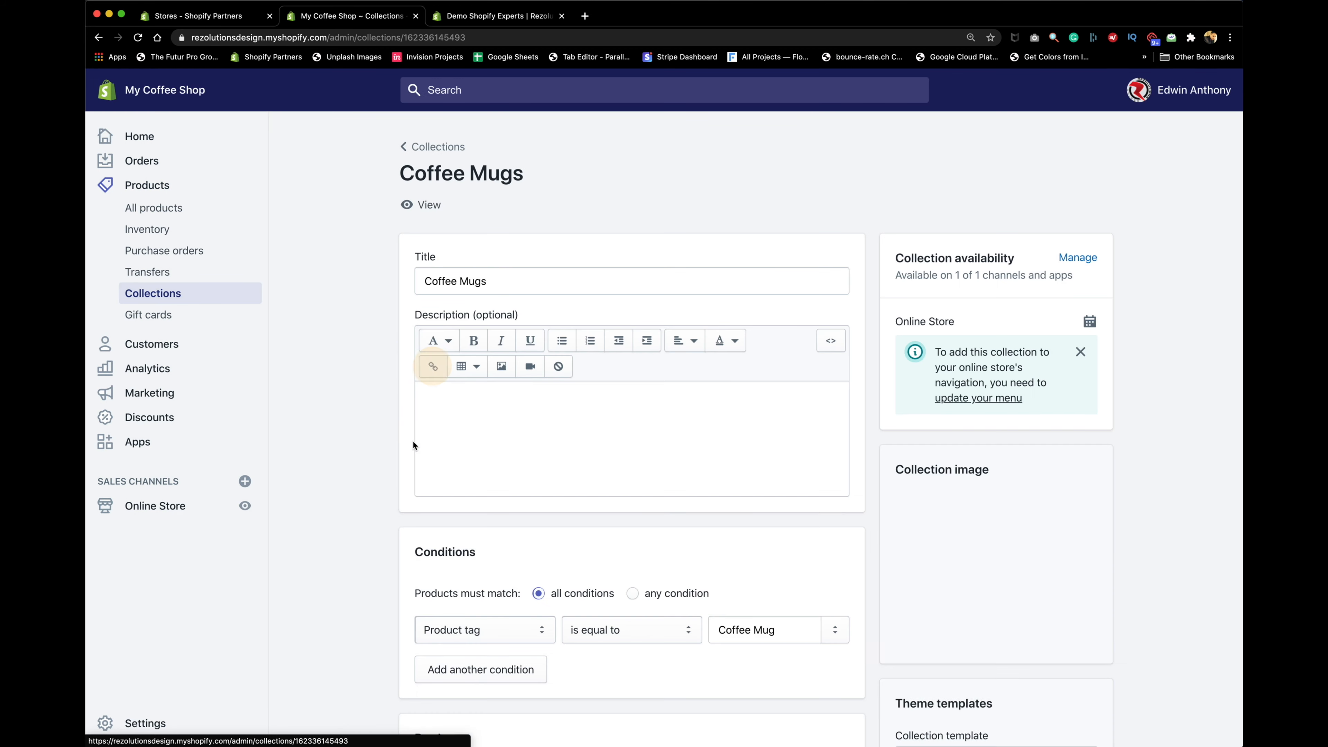
click(429, 205)
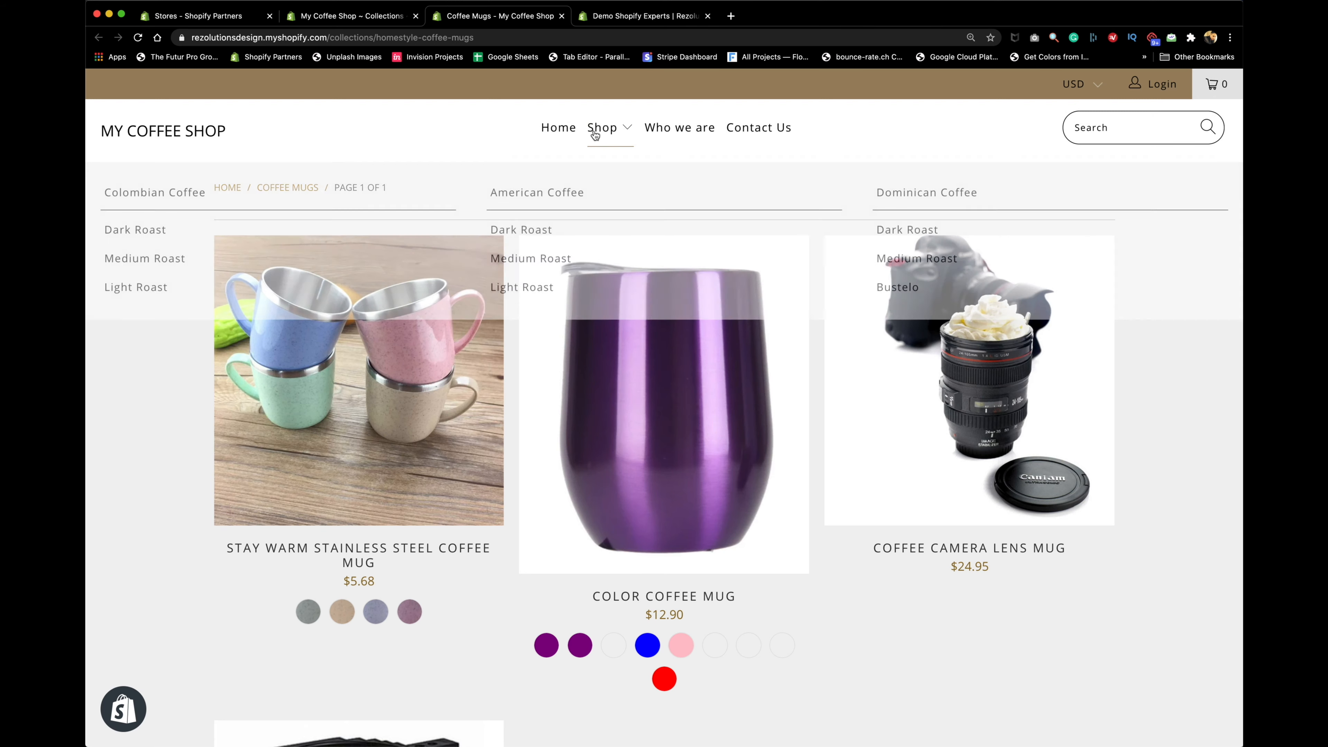
mouse_move(610, 134)
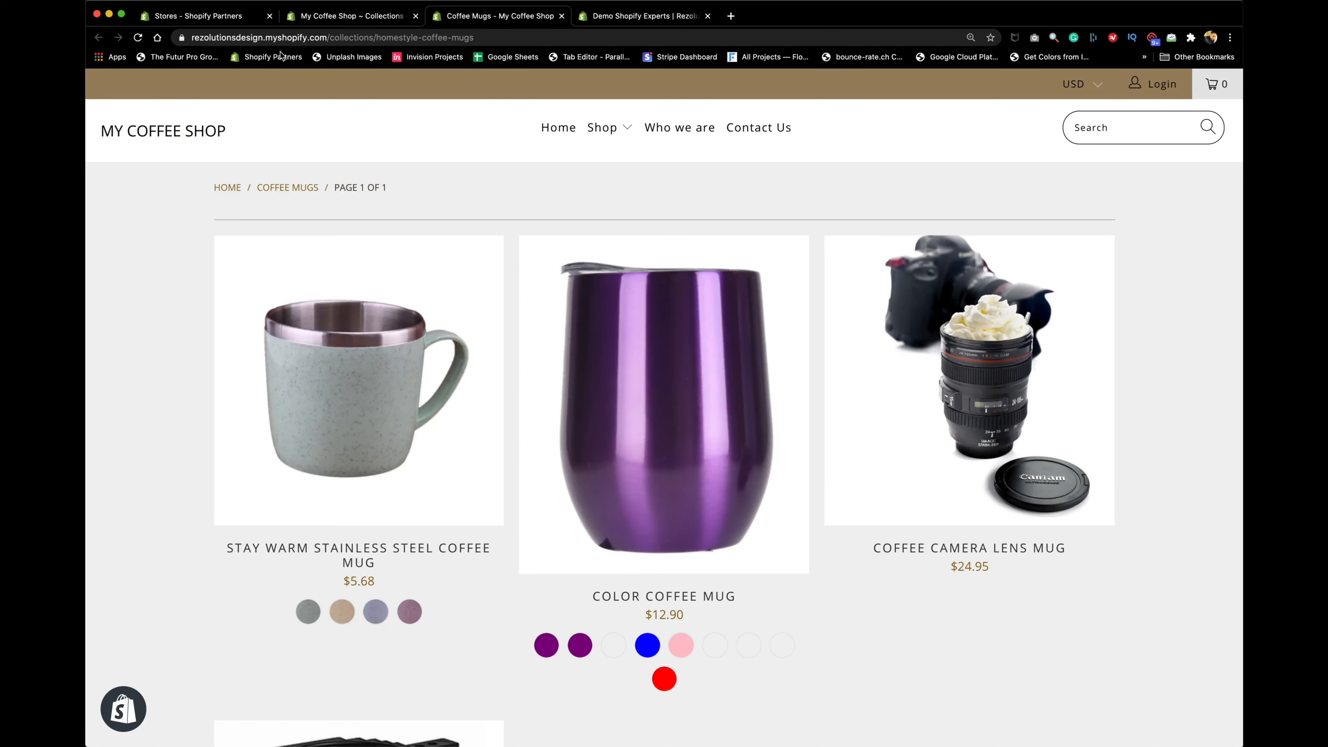
Return to the storefront home page and look it over down to the footer.
click(178, 129)
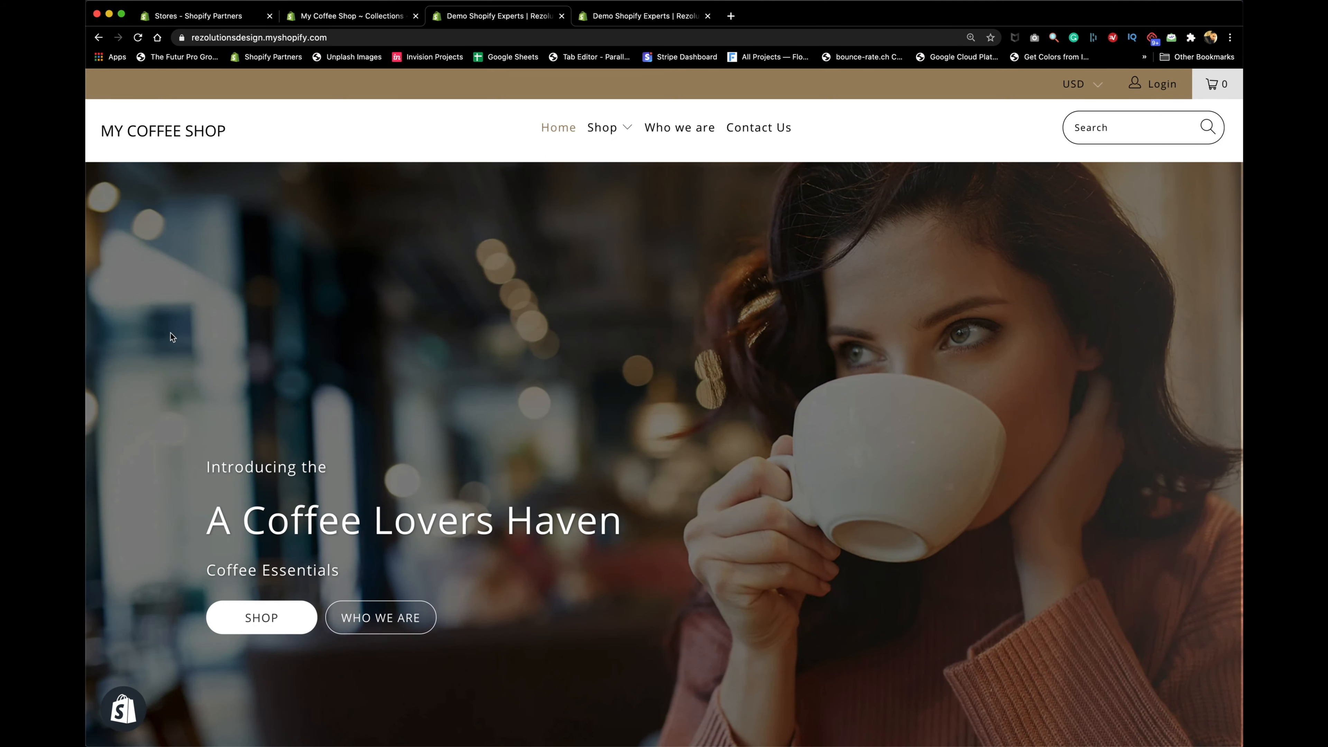
scroll(172, 336, down, 8)
scroll(170, 337, up, 3)
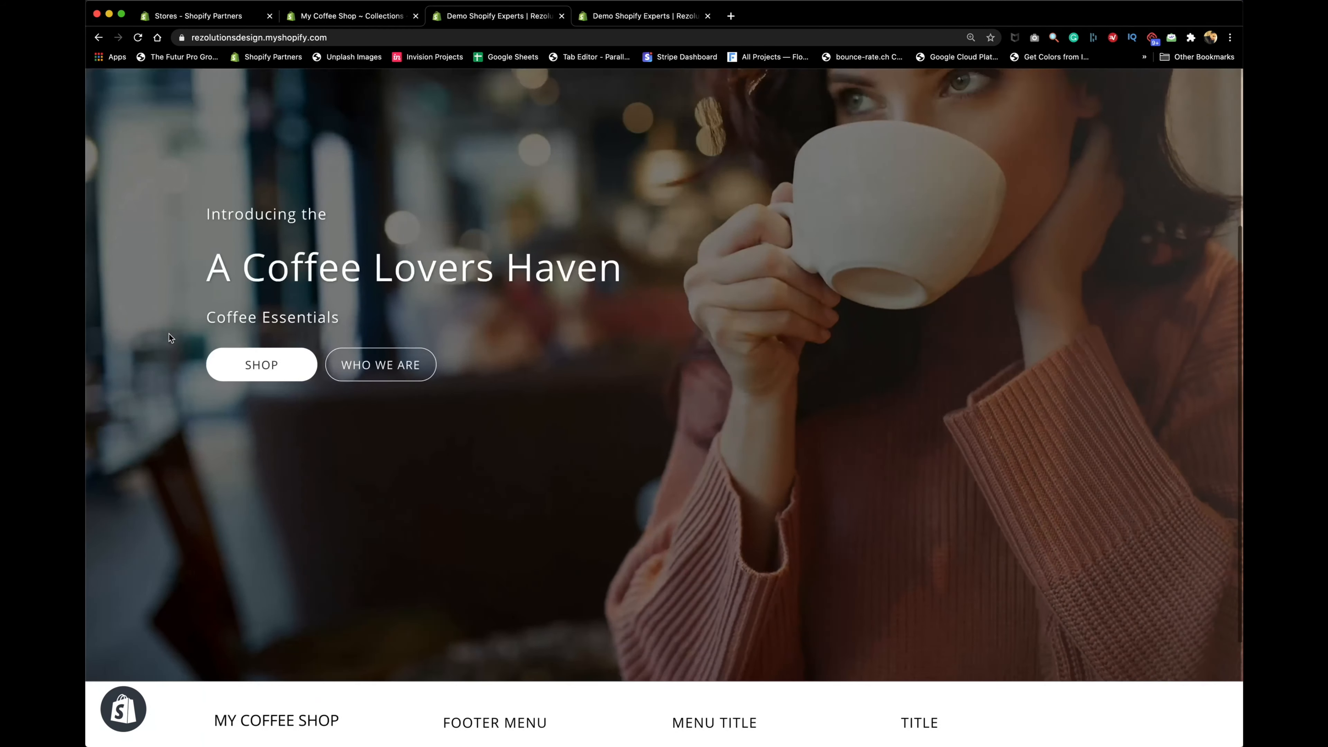
scroll(168, 334, up, 5)
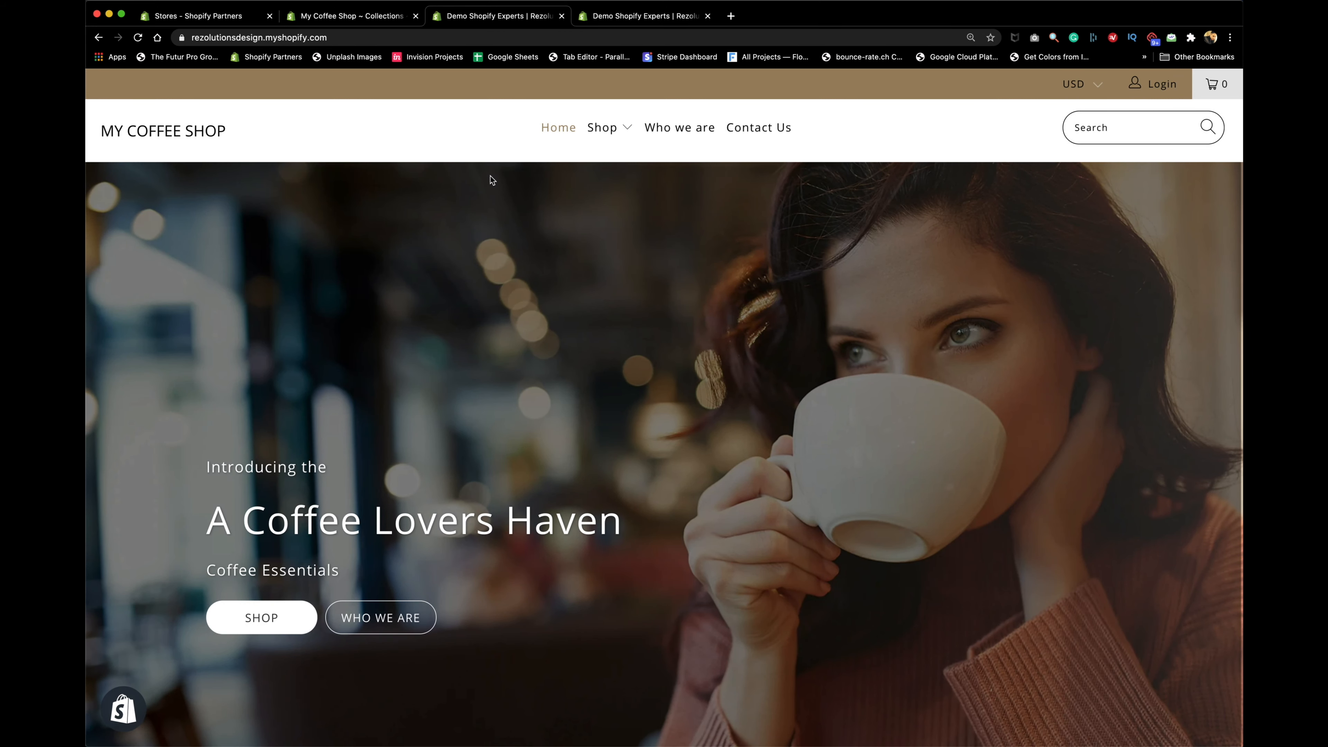
Start a new collection in the store admin with the manual type and the title "All Coffee Essentials".
click(362, 21)
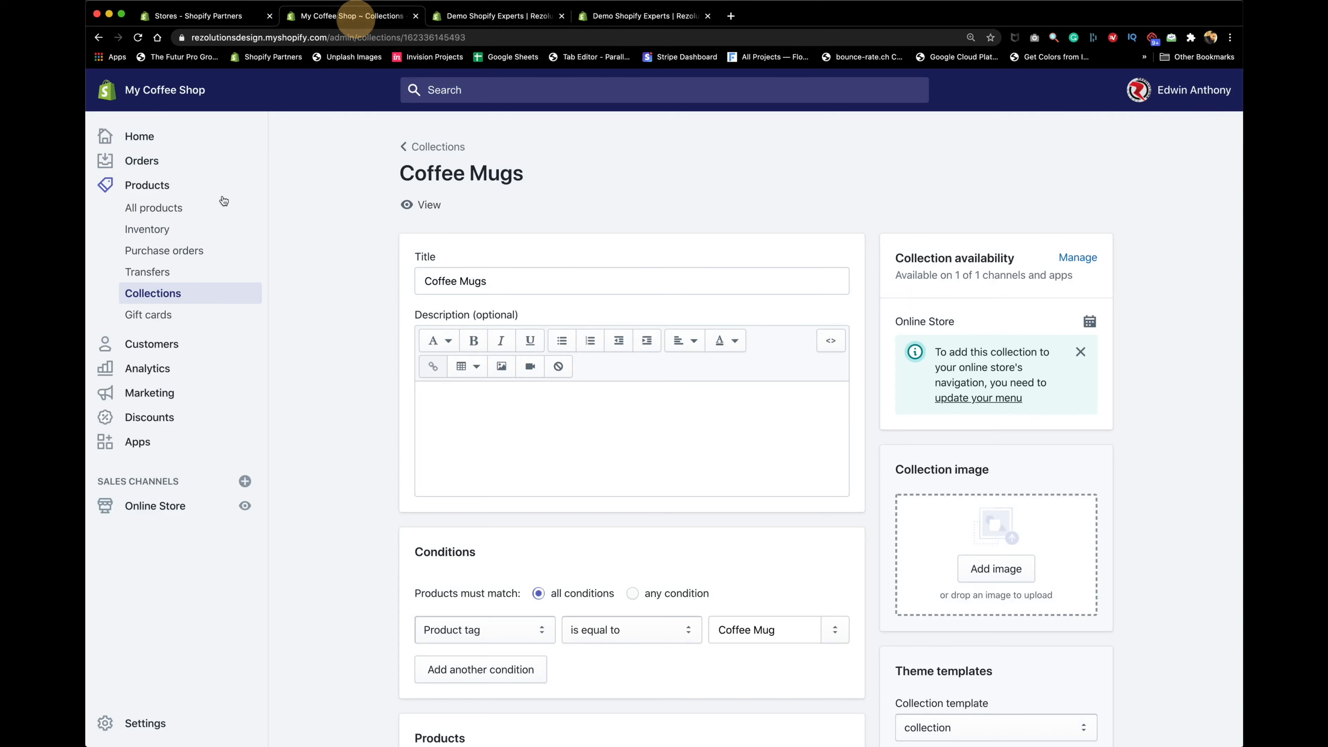
click(156, 136)
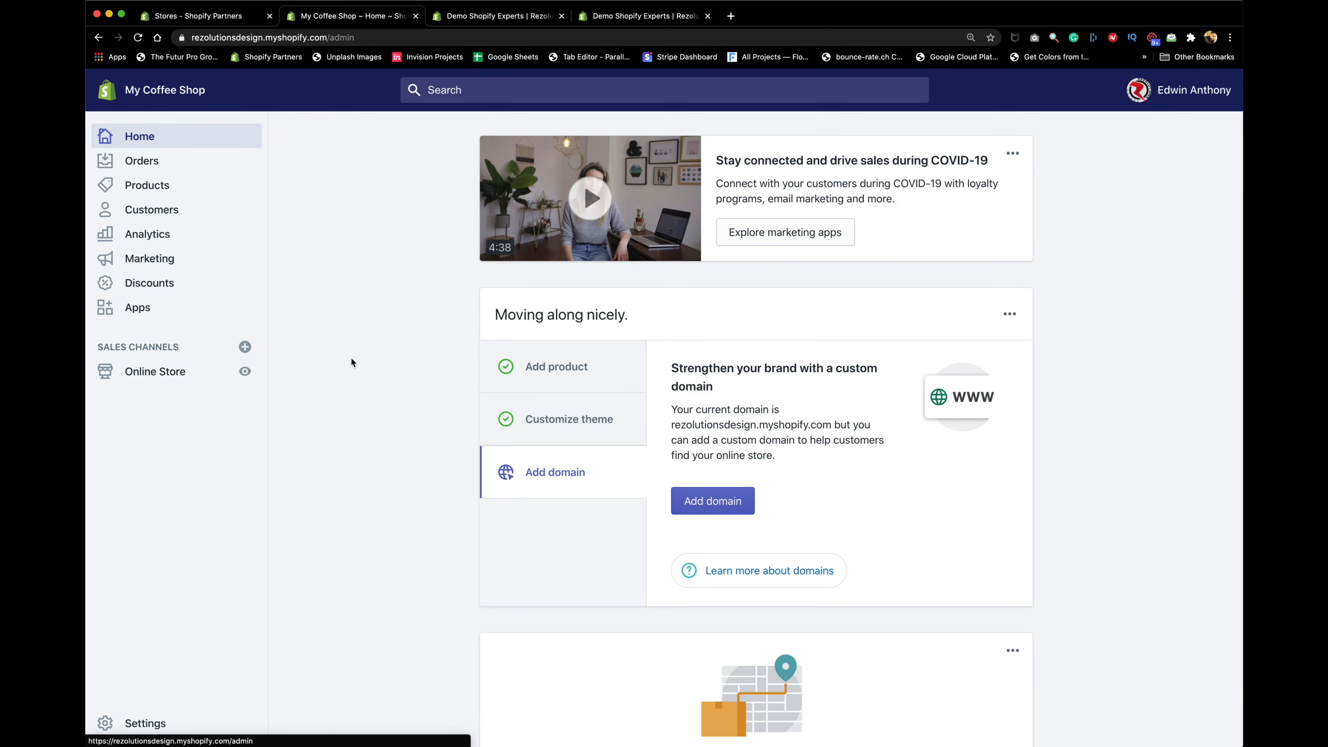
click(148, 186)
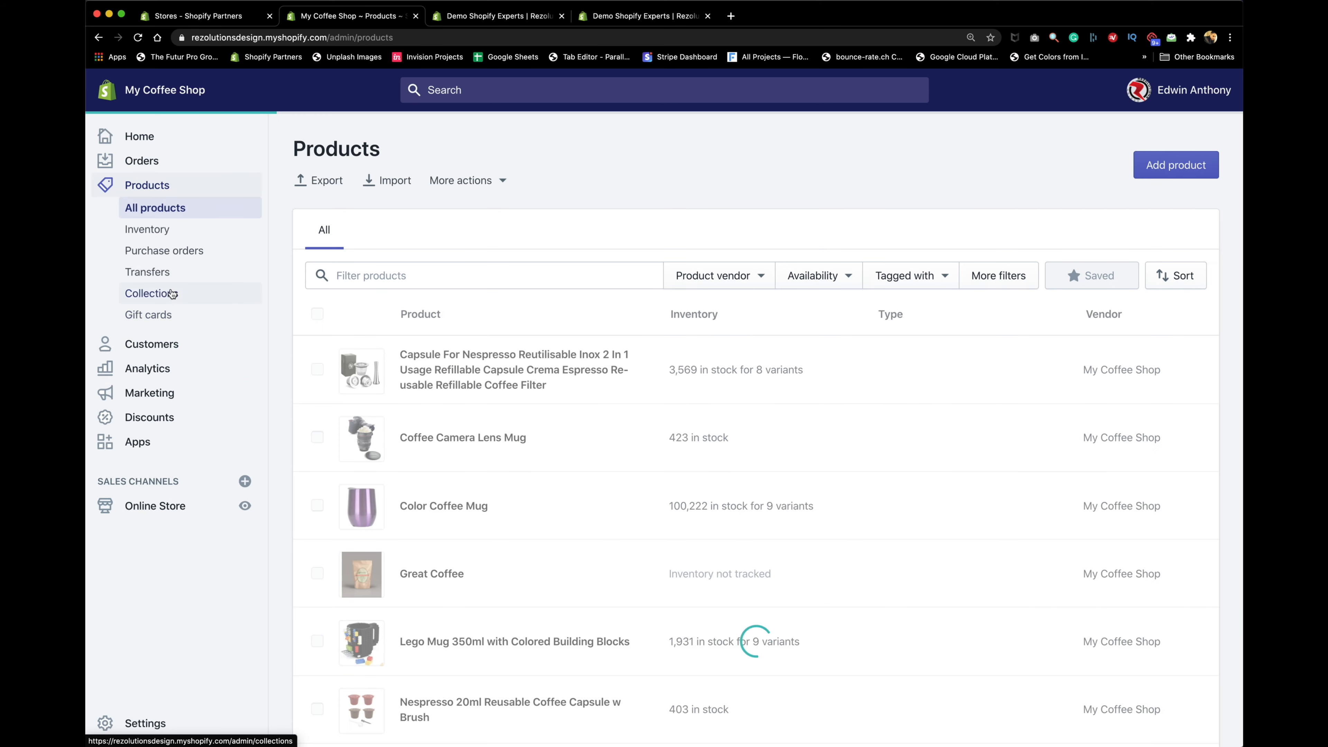
click(167, 293)
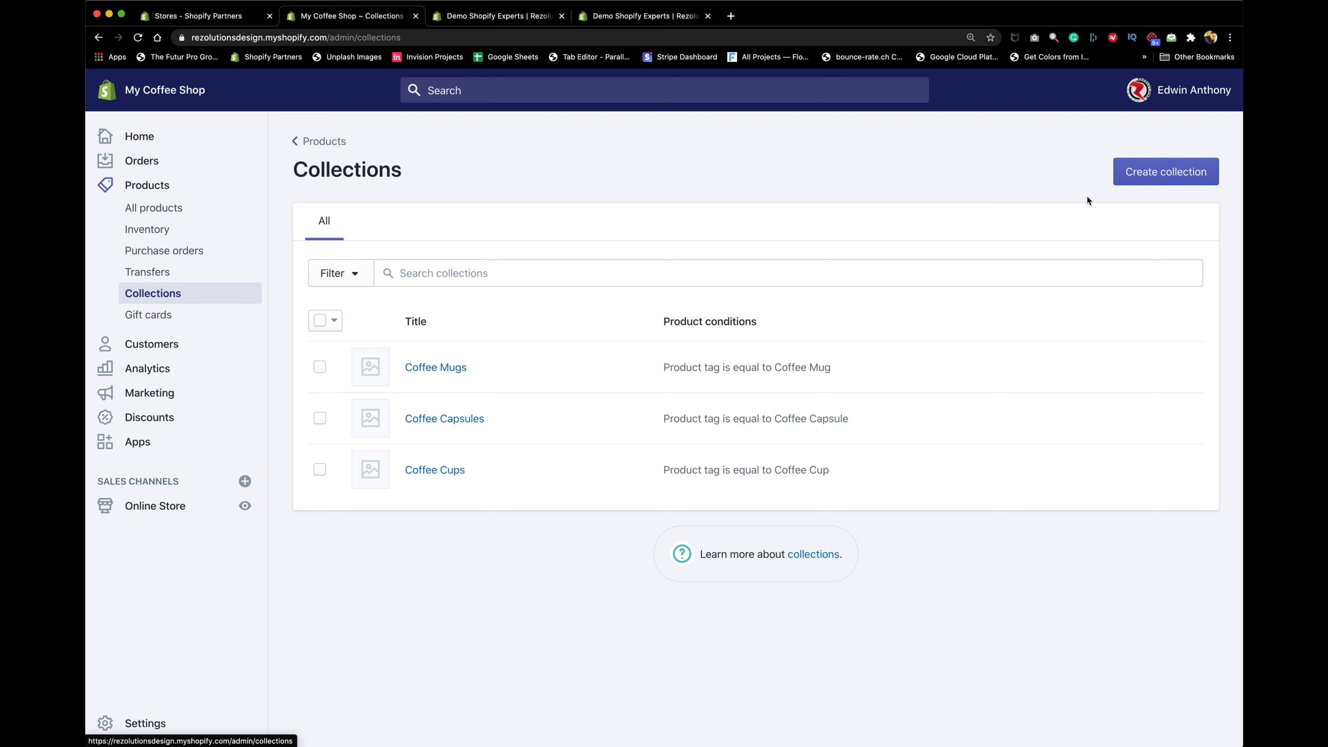
click(1133, 177)
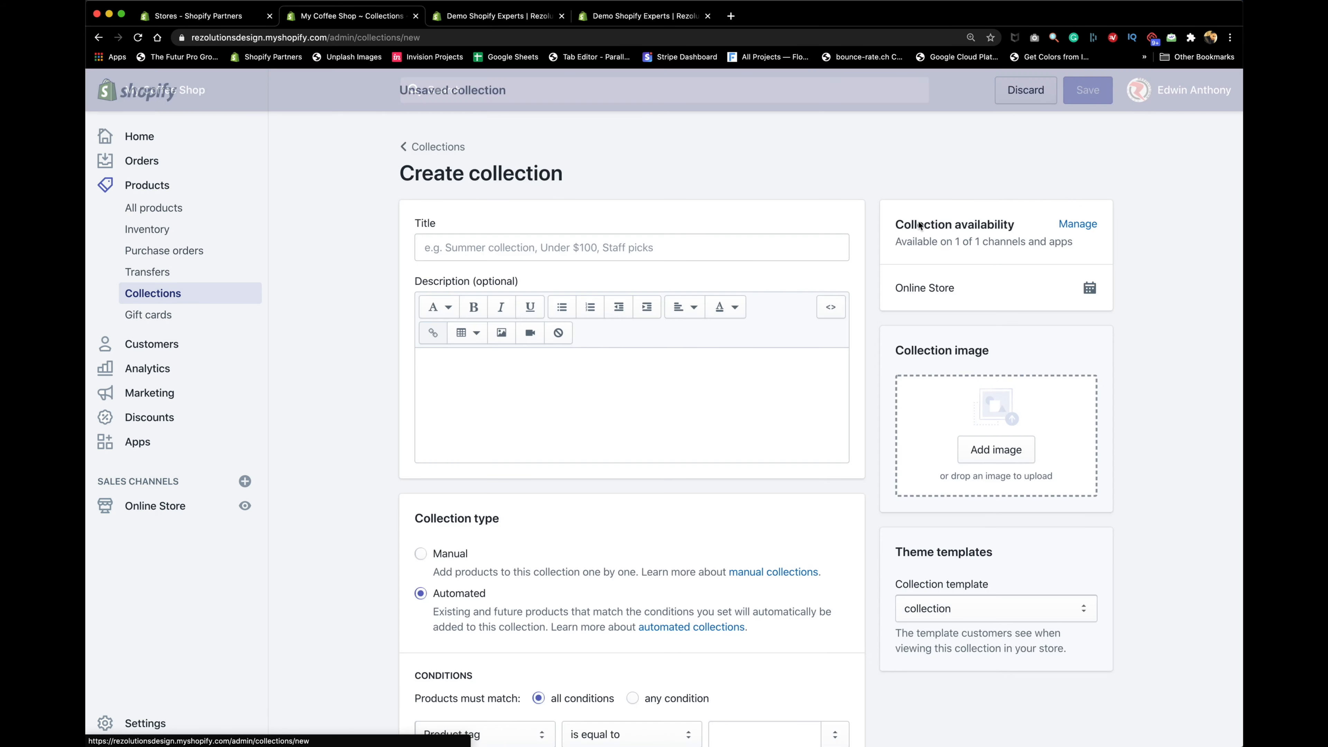
click(422, 558)
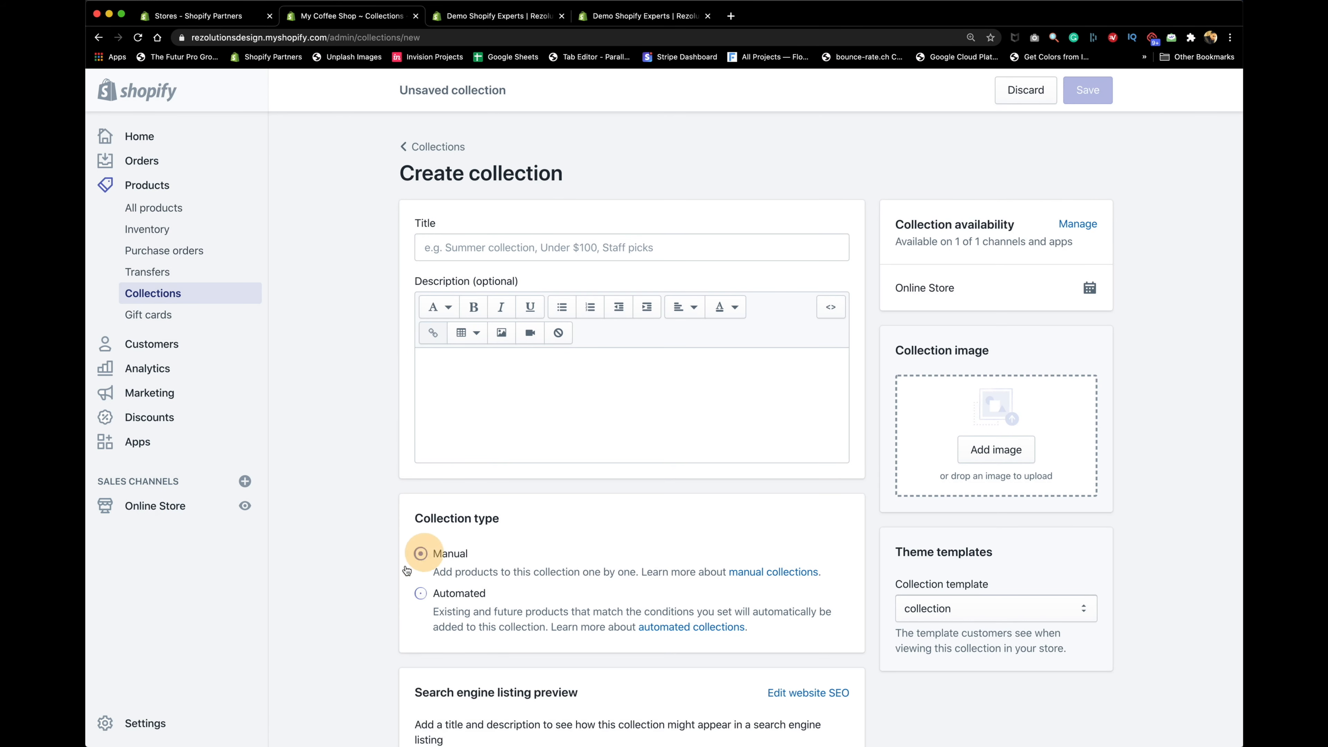
click(447, 249)
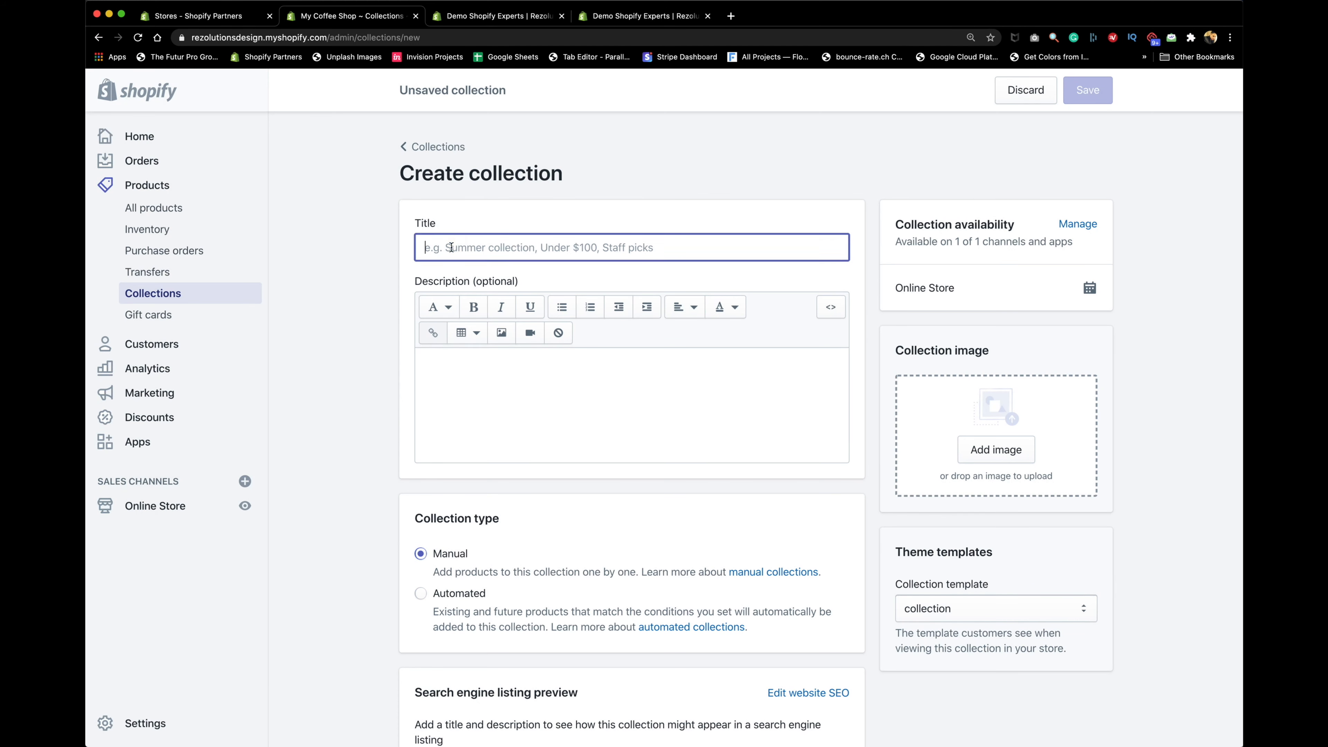
text(All)
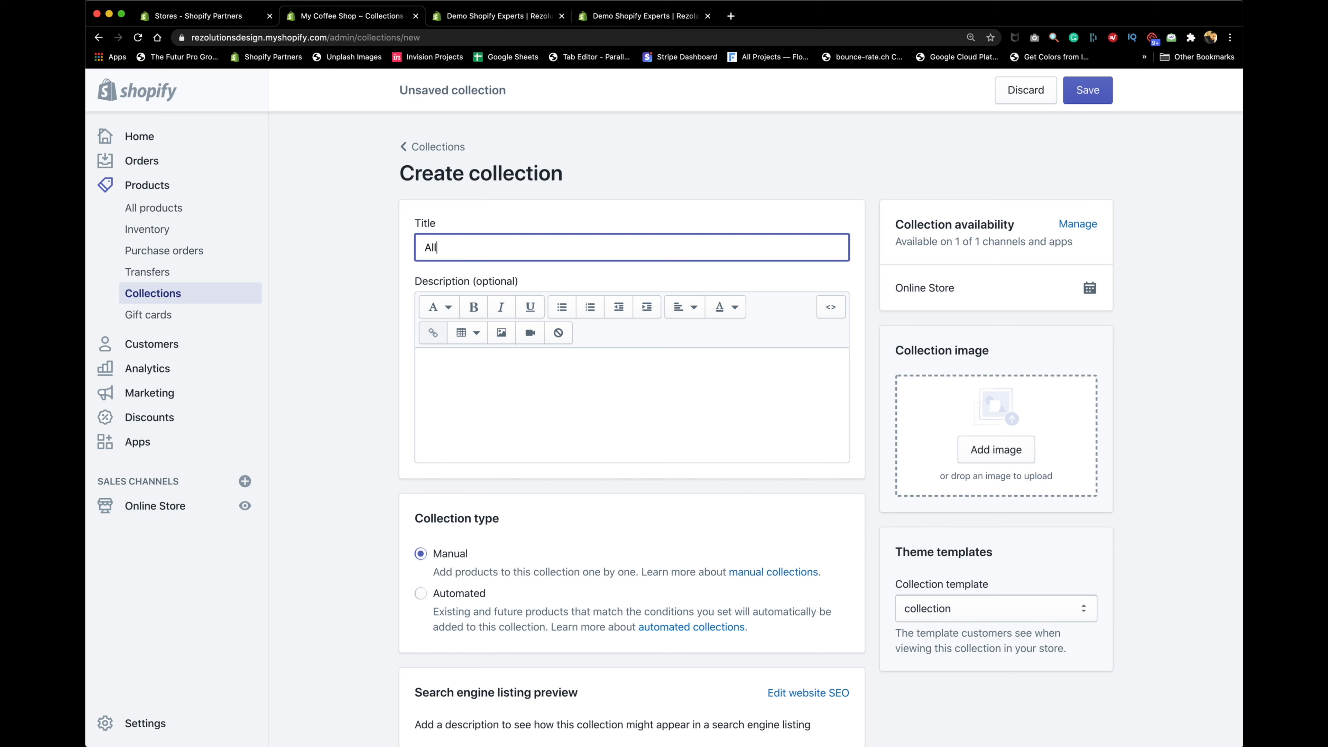
text( Coffee Essentials)
scroll(326, 371, down, 2)
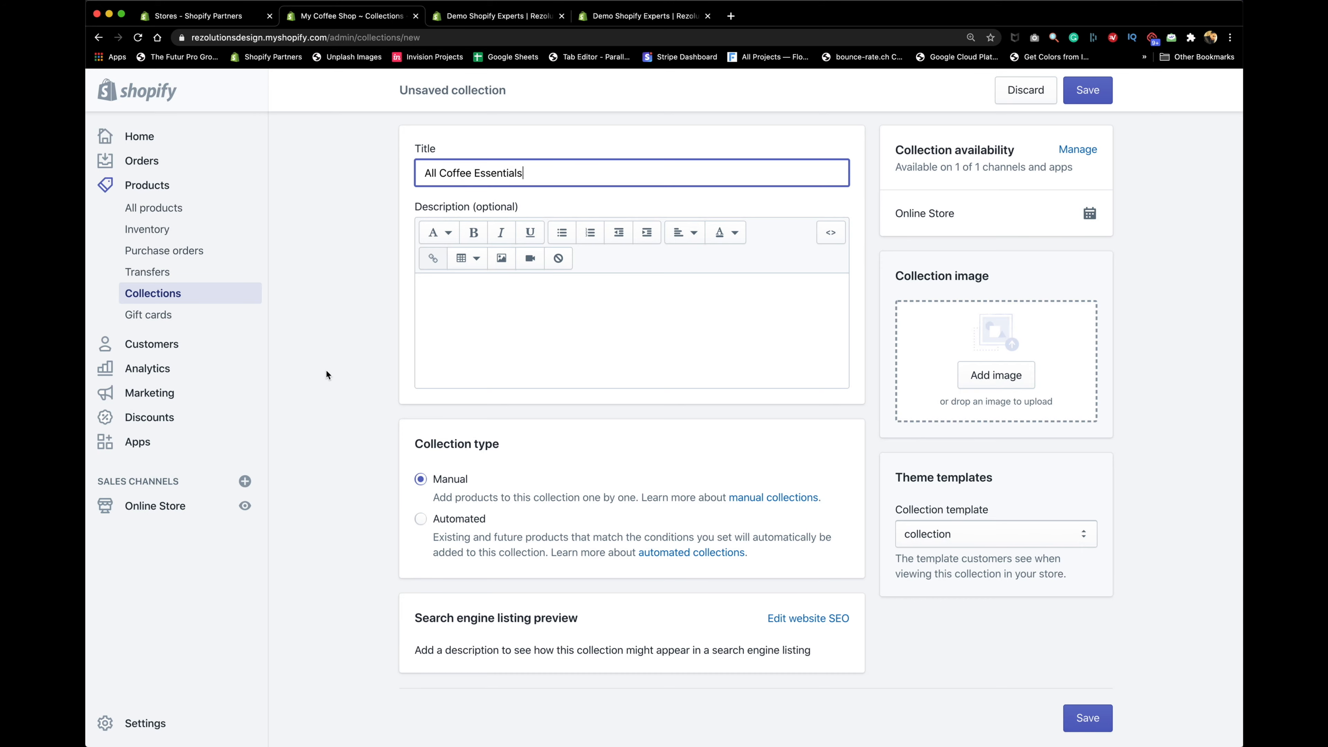
Visit outofthesandbox.com in a new tab, view the Turbo Theme / Chicago product page, and close the site.
click(731, 17)
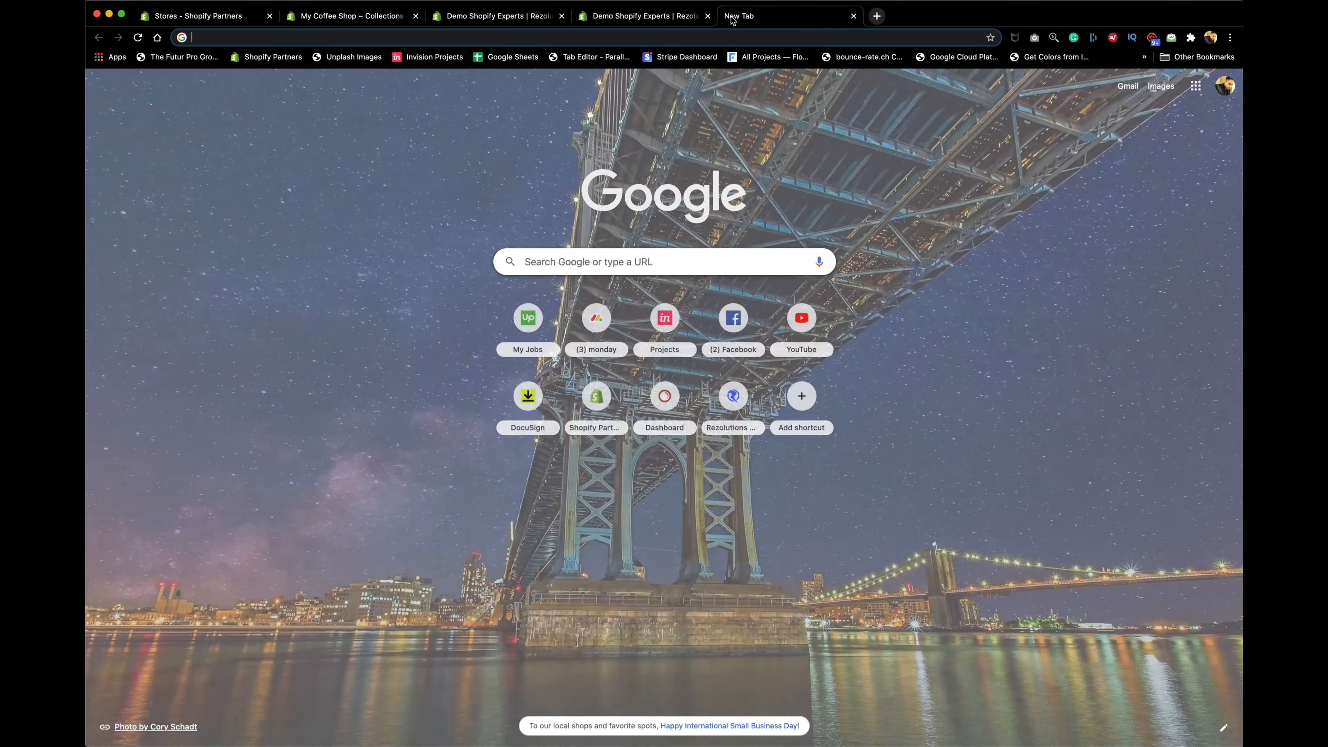
text(outofthesandbox.com)
key(Return)
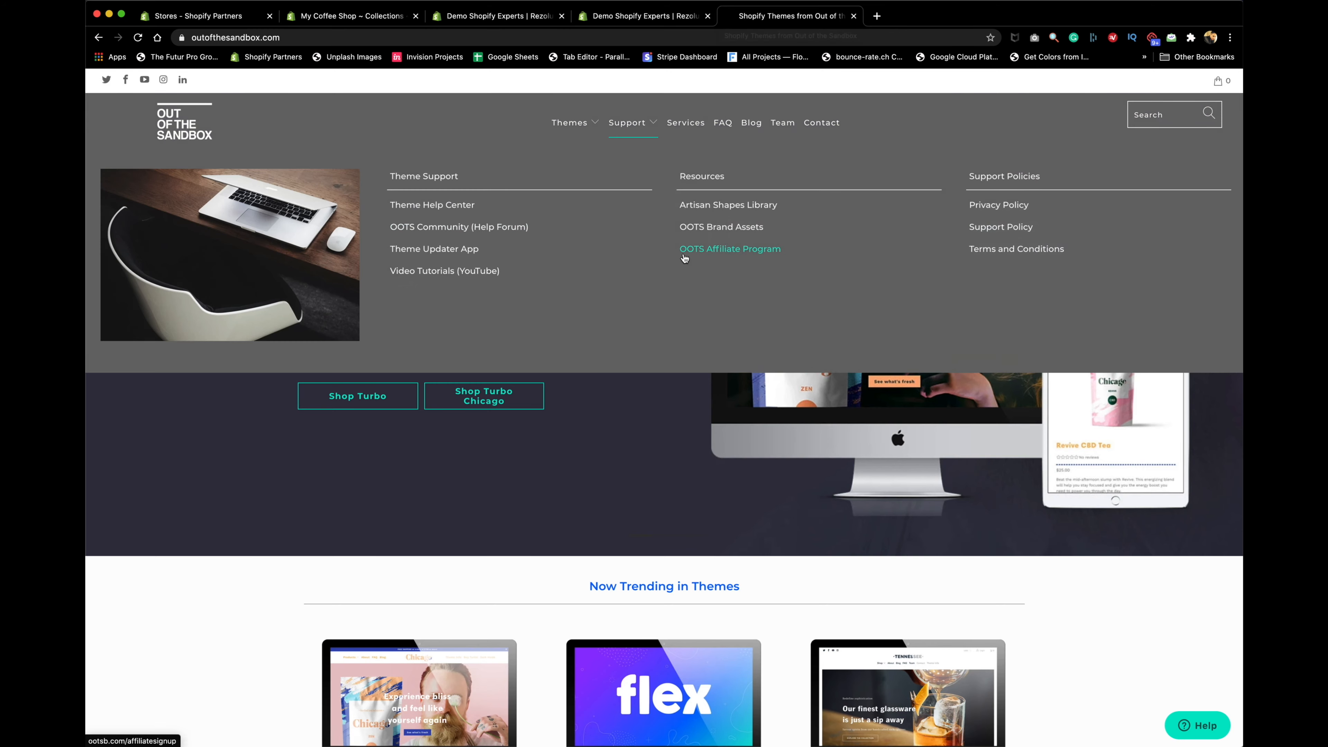
click(485, 396)
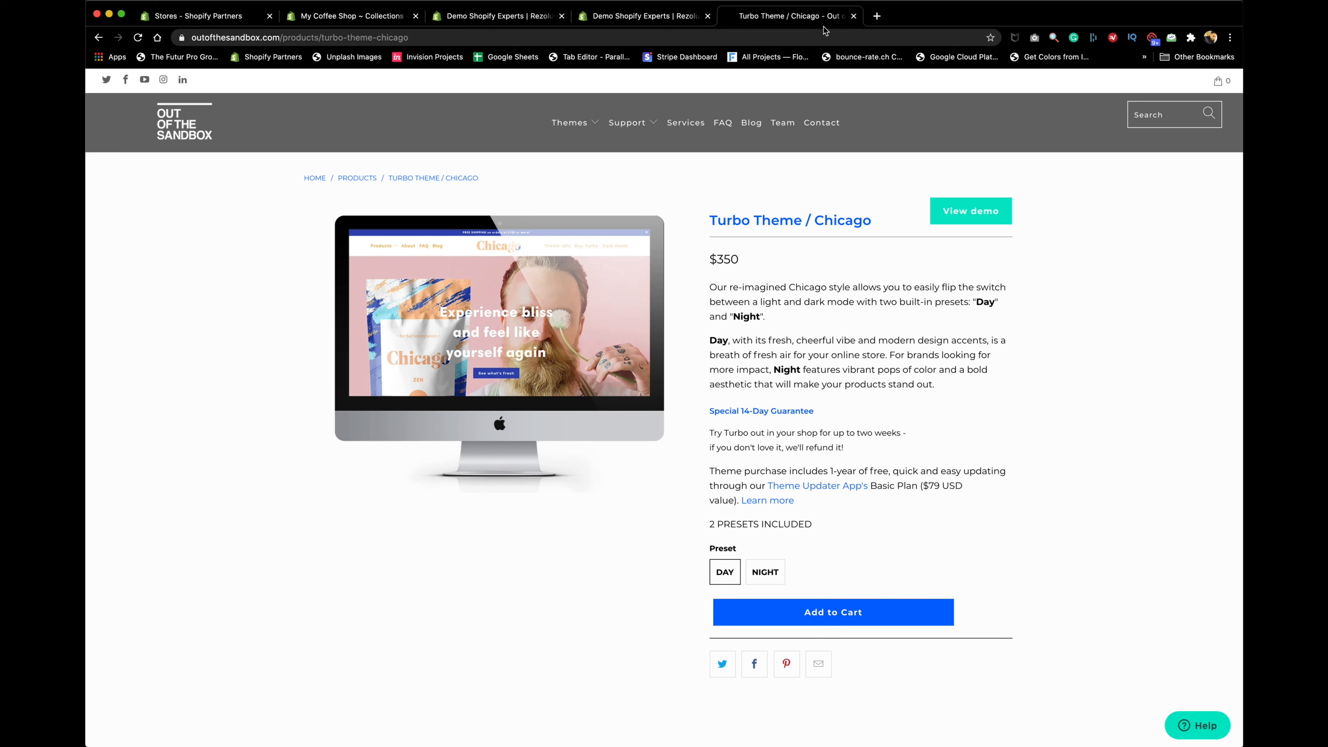
click(854, 16)
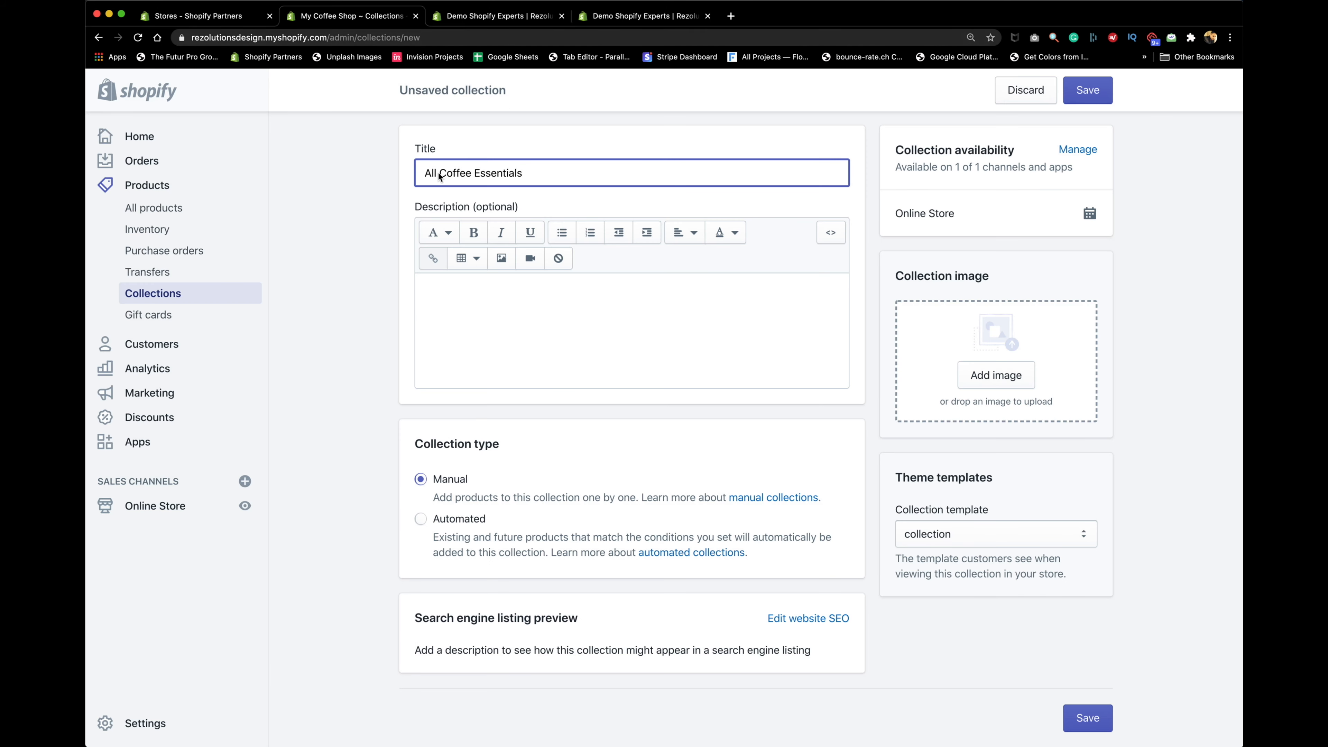
Assign the collection.sub-collections template to the All Coffee Essentials collection and save it.
click(336, 530)
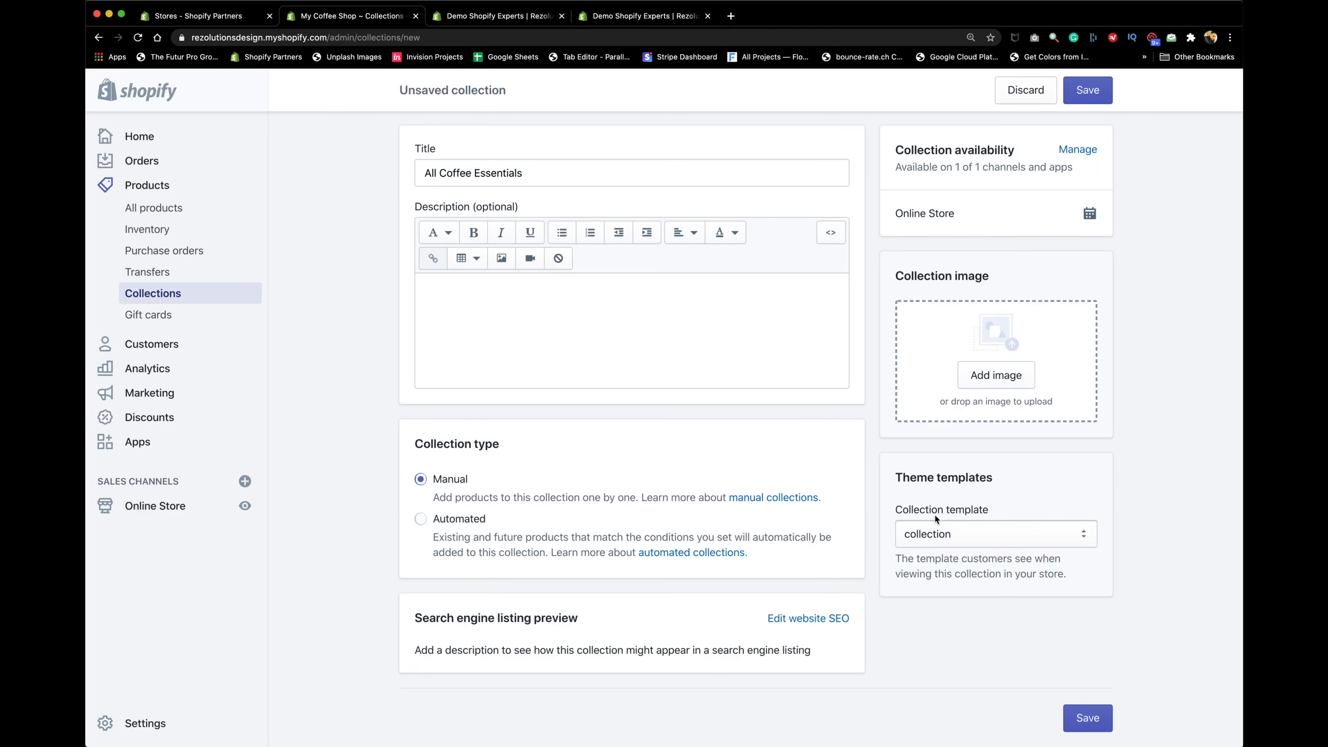
click(947, 535)
click(946, 551)
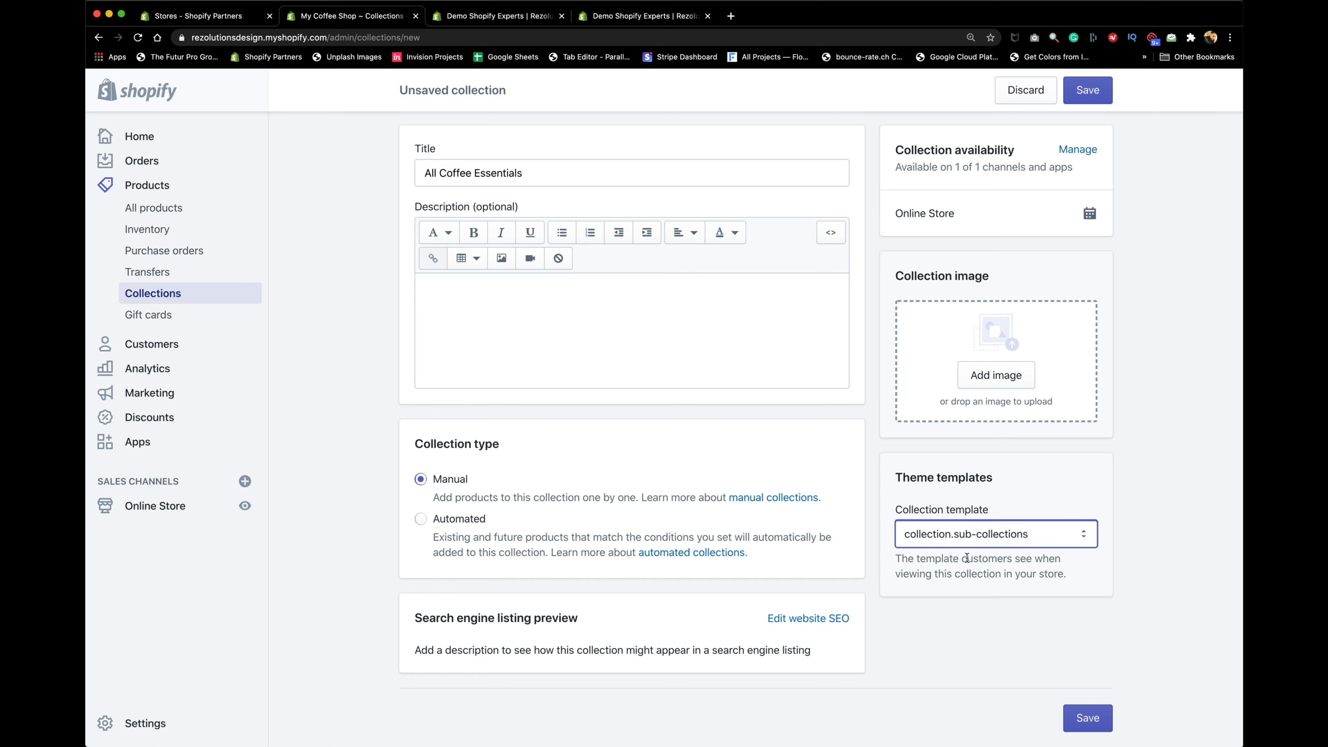
click(1077, 721)
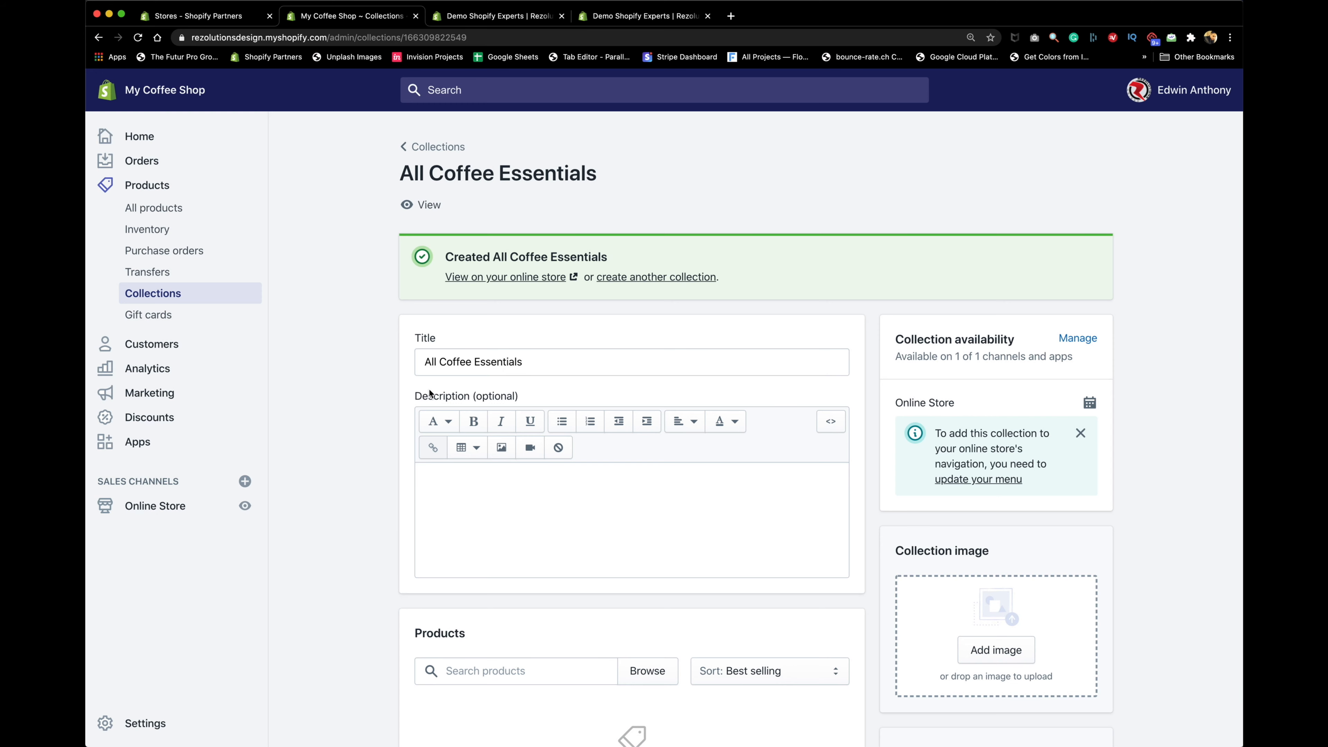
scroll(381, 491, down, 3)
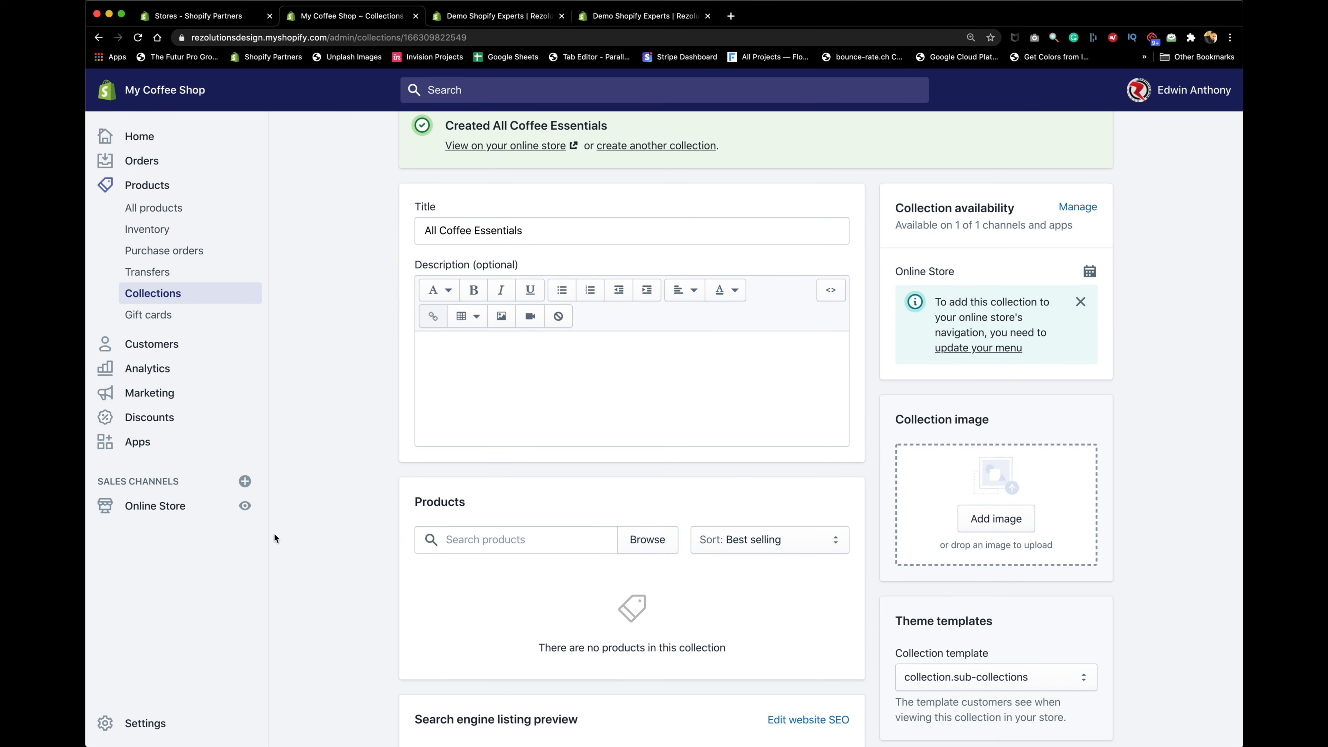
Start a new navigation menu for the online store titled "All Coffee Essentials".
click(165, 506)
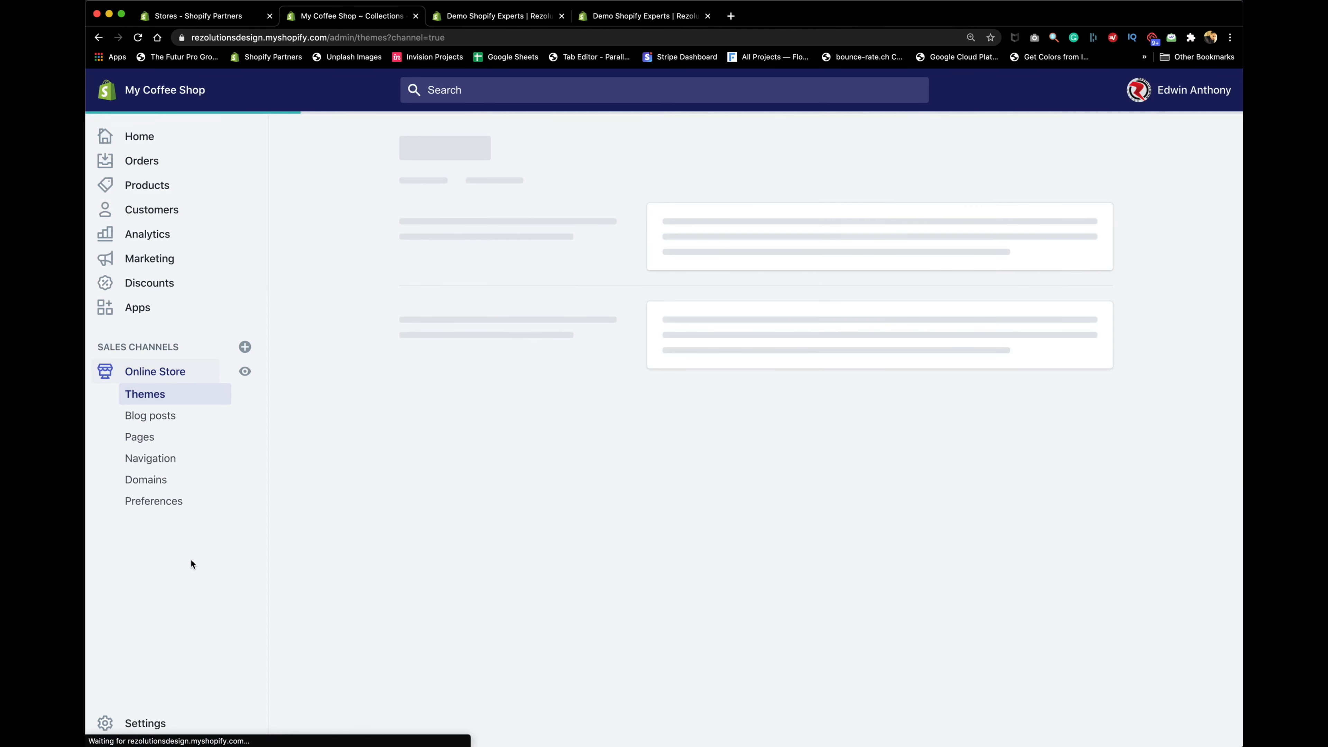
click(148, 460)
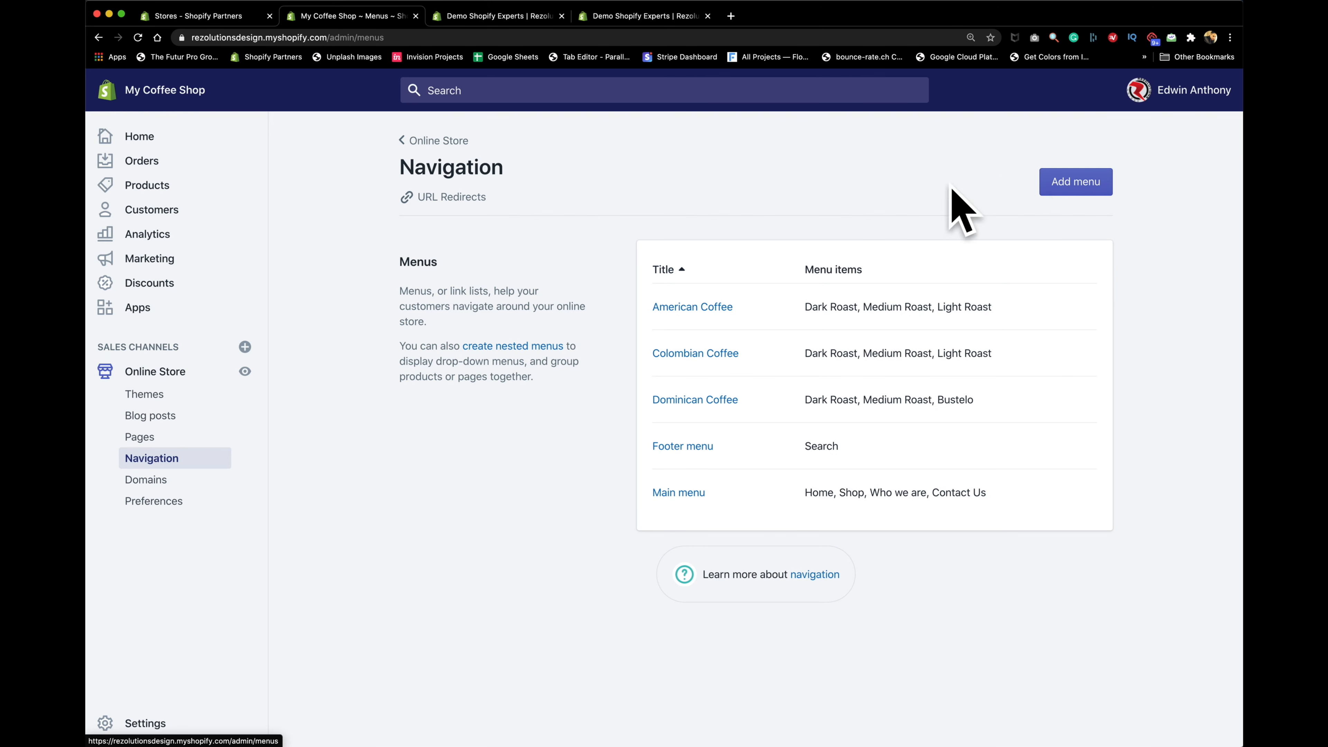
click(1069, 184)
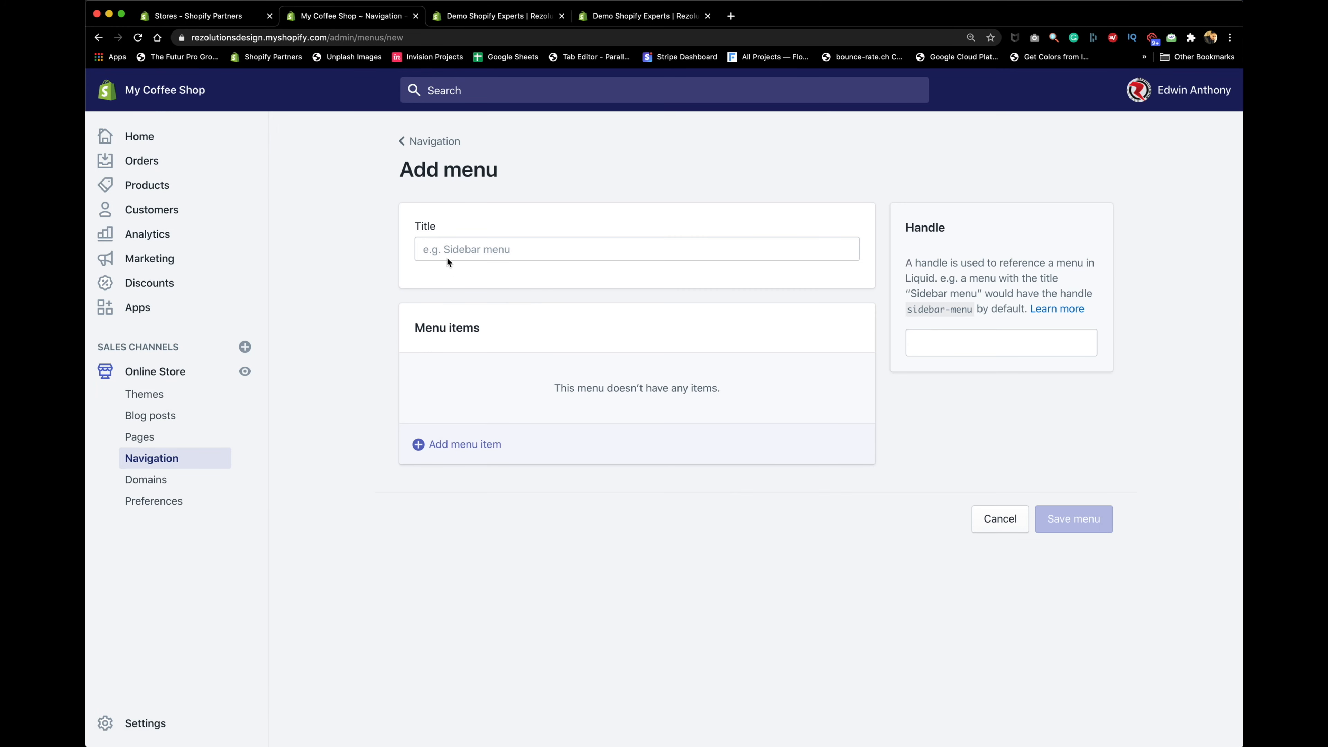
click(447, 248)
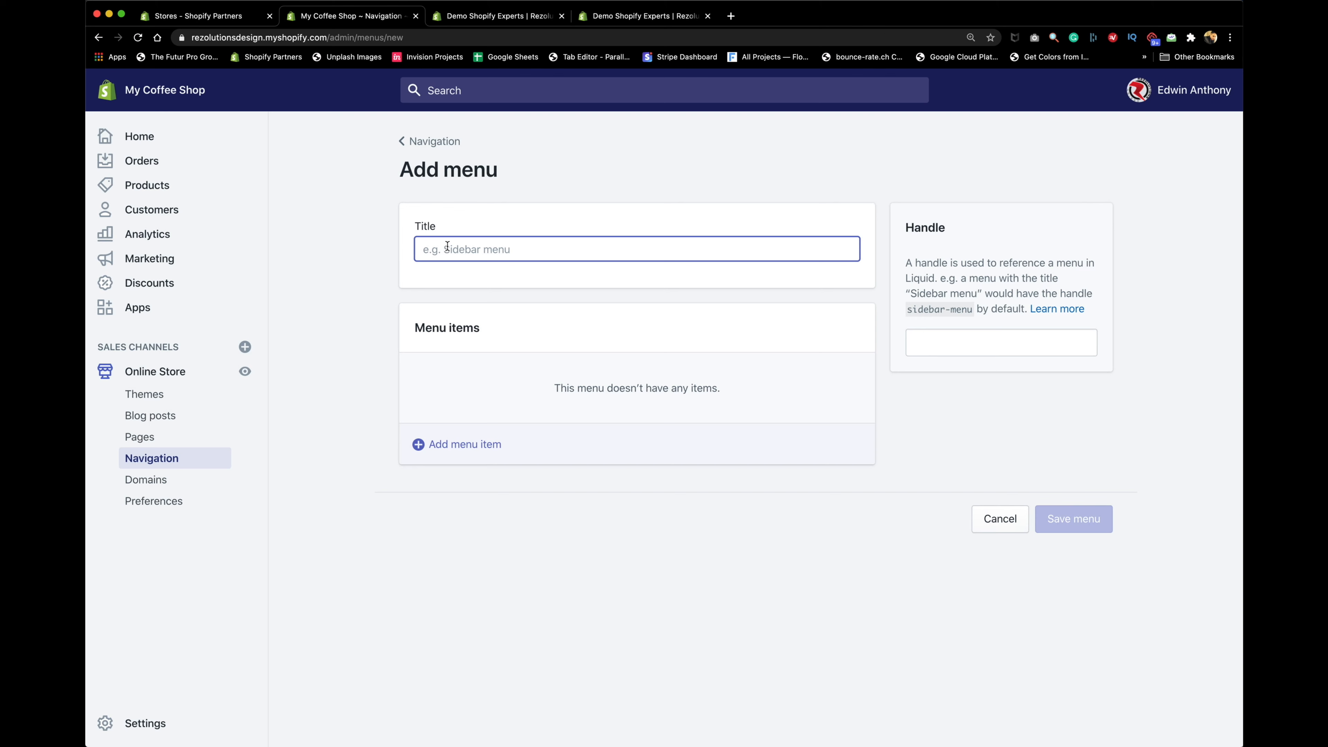
text(A)
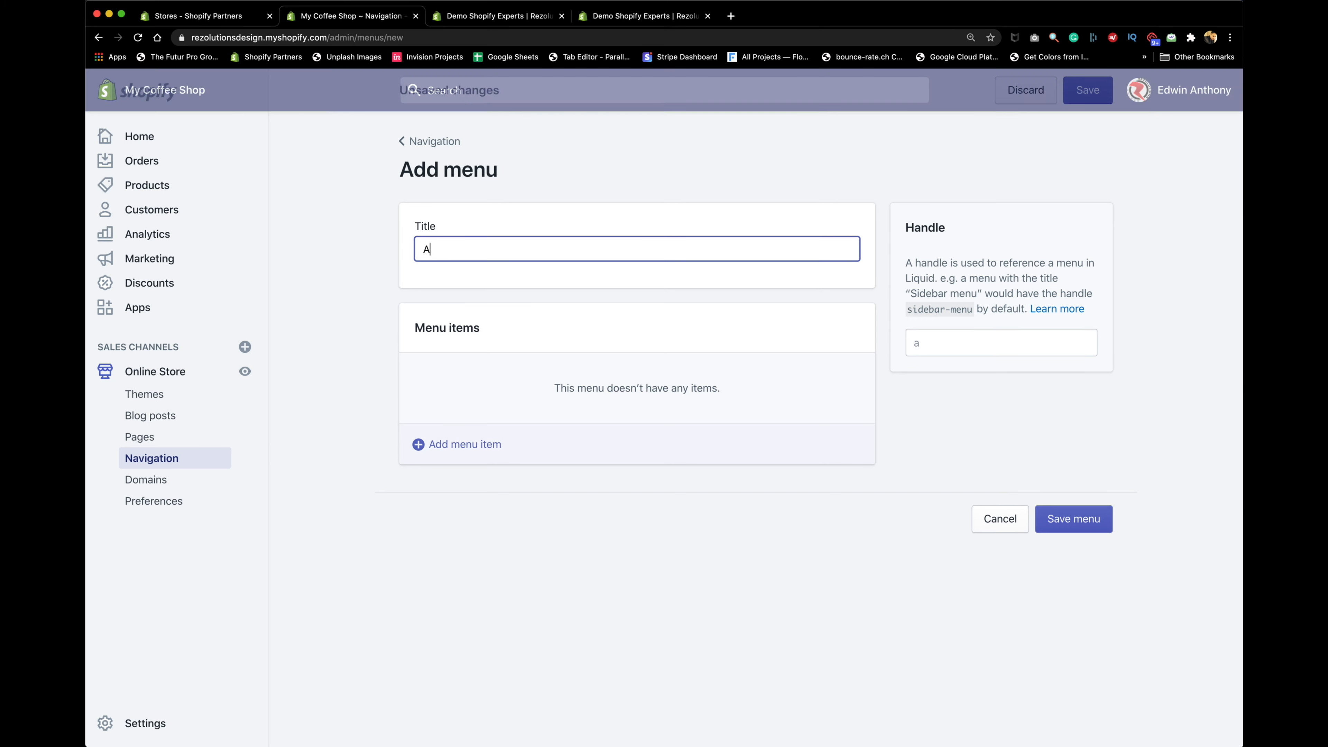
text(ll Coffee E)
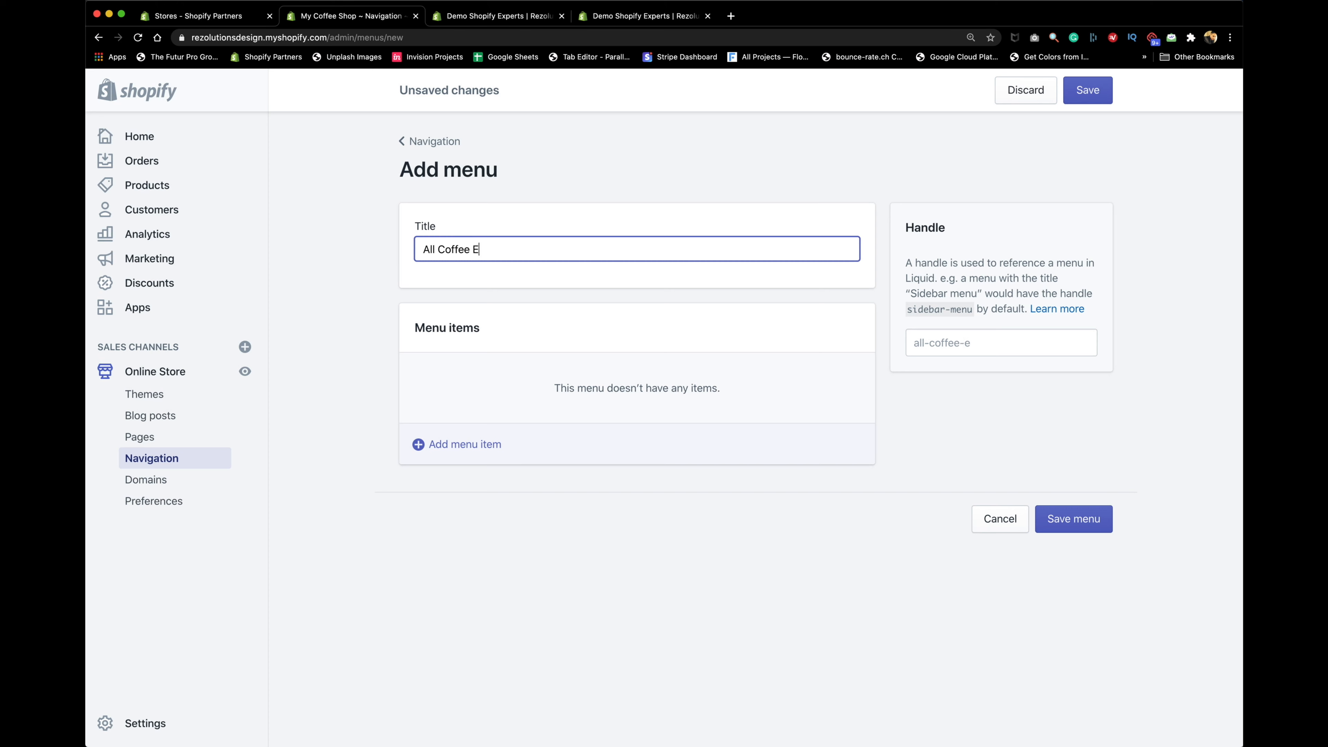
text(ssentials)
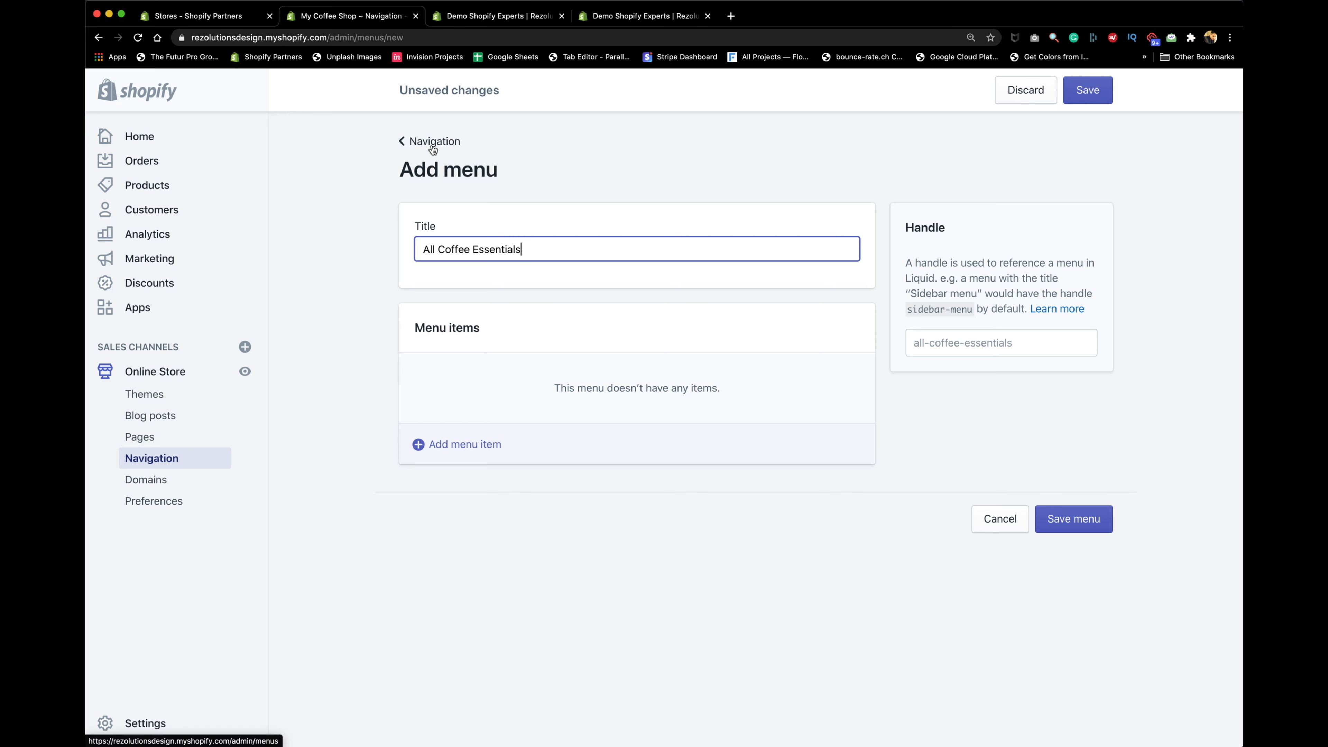
Open the All Coffee Essentials collection from the store's collections and copy its title.
click(139, 186)
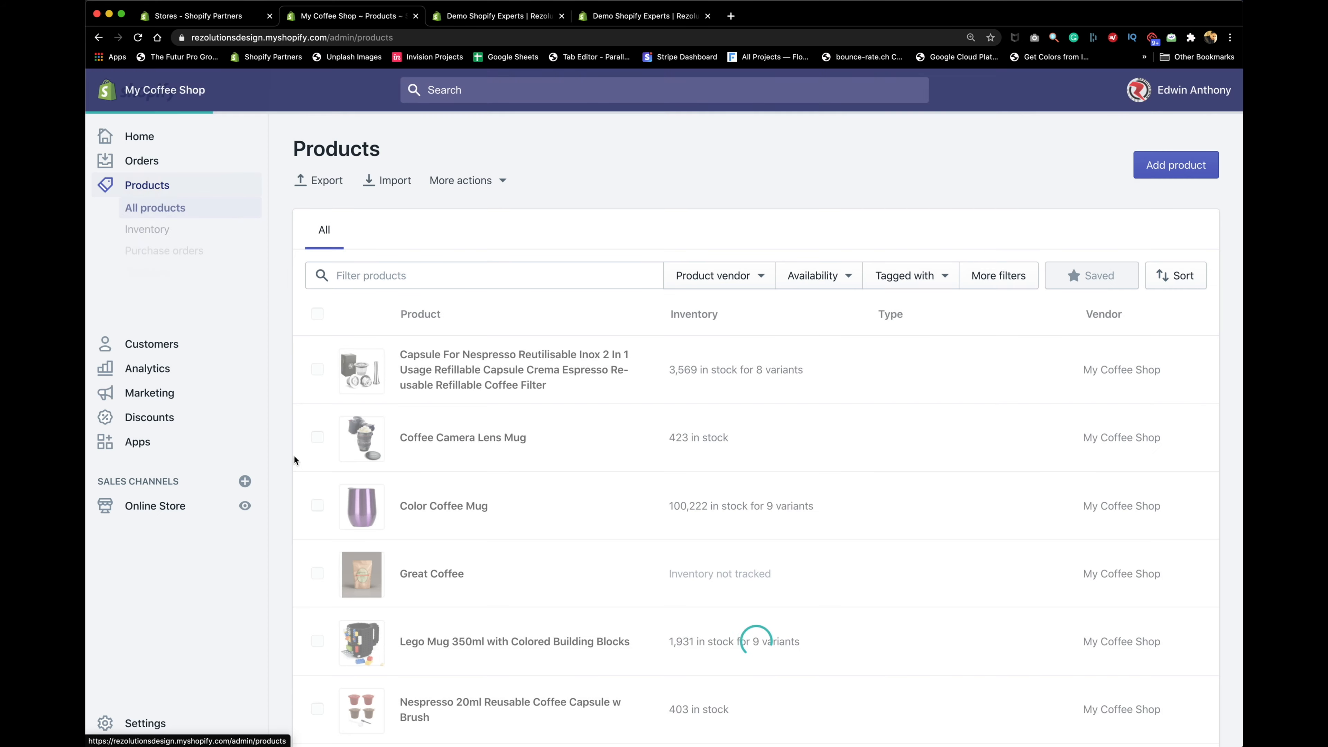
click(137, 293)
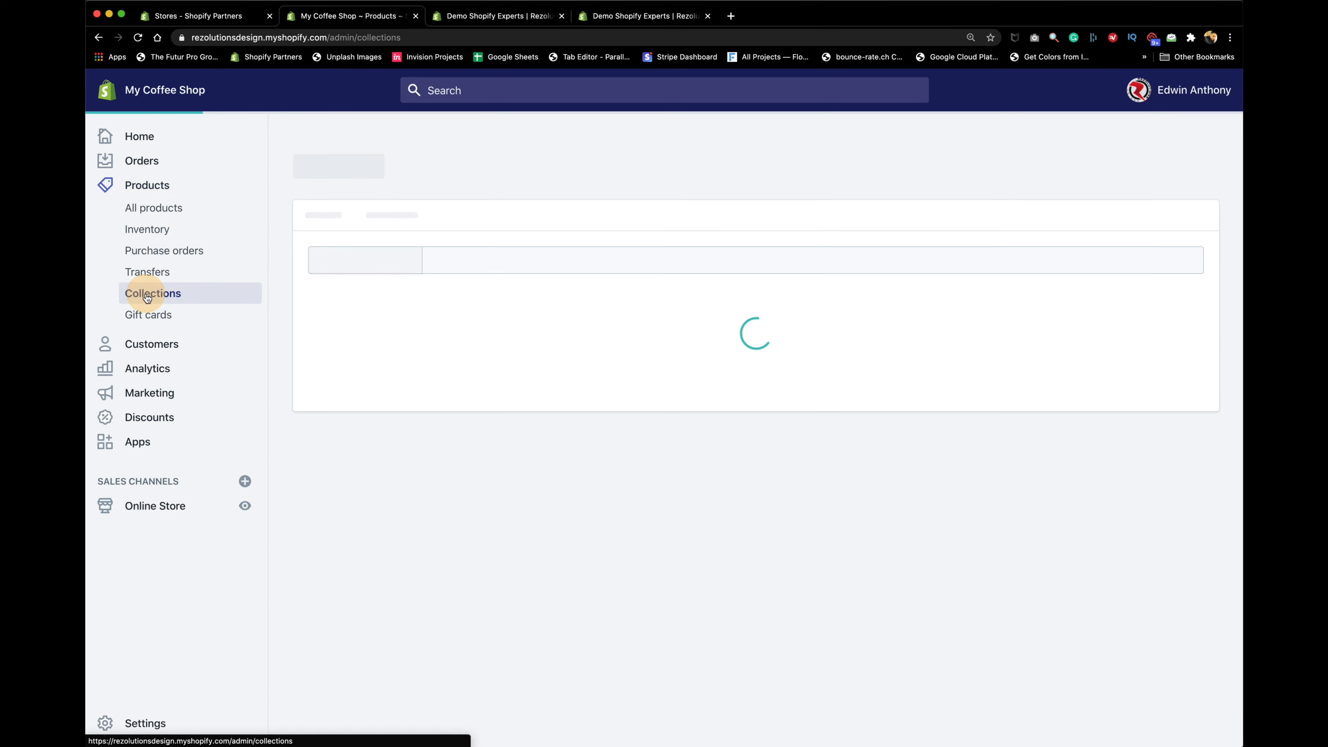
click(461, 367)
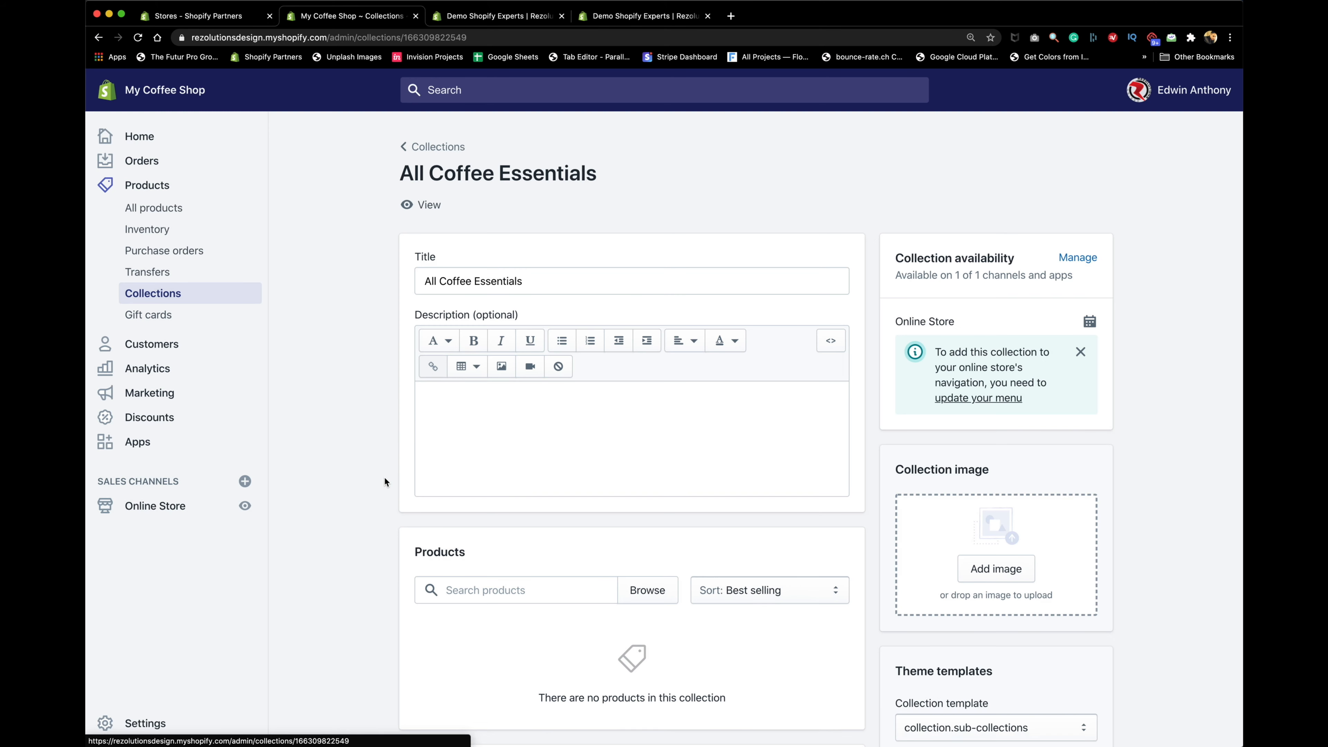
drag(524, 282, 398, 283)
right_click(474, 283)
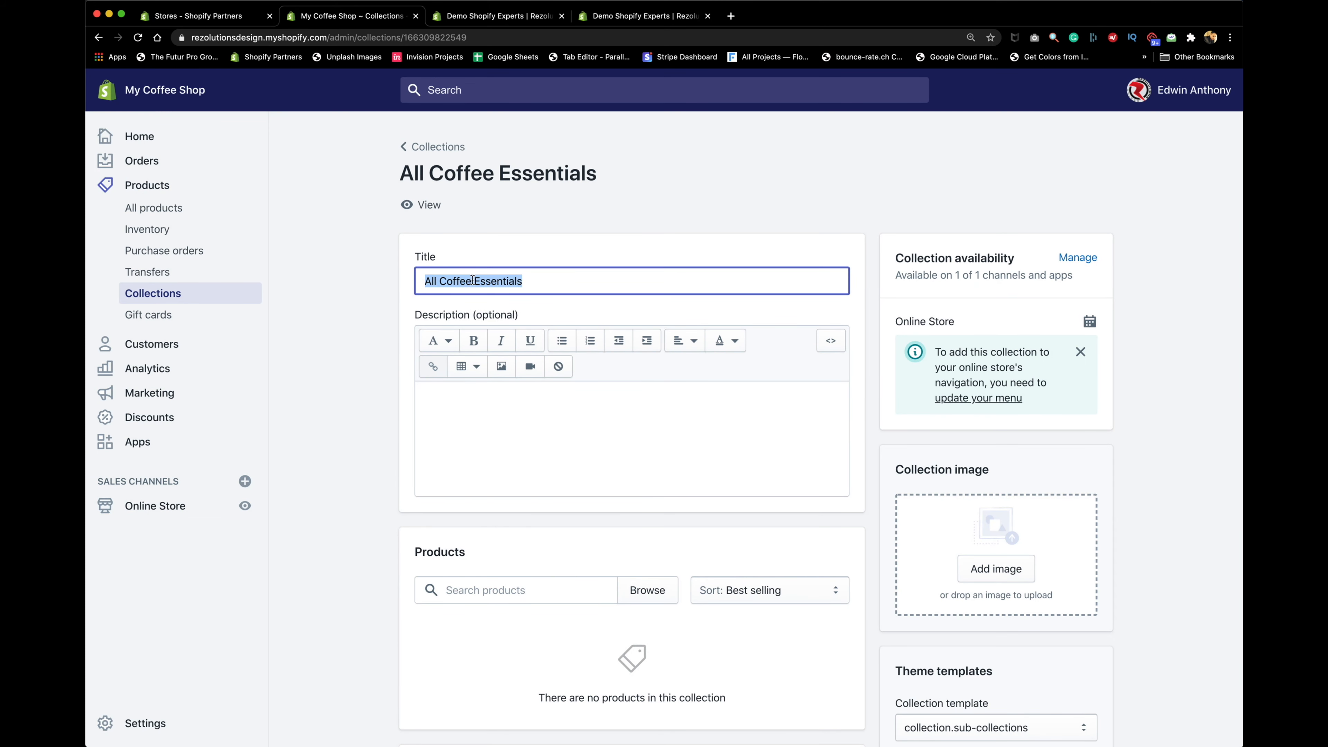
right_click(474, 282)
click(495, 366)
right_click(471, 281)
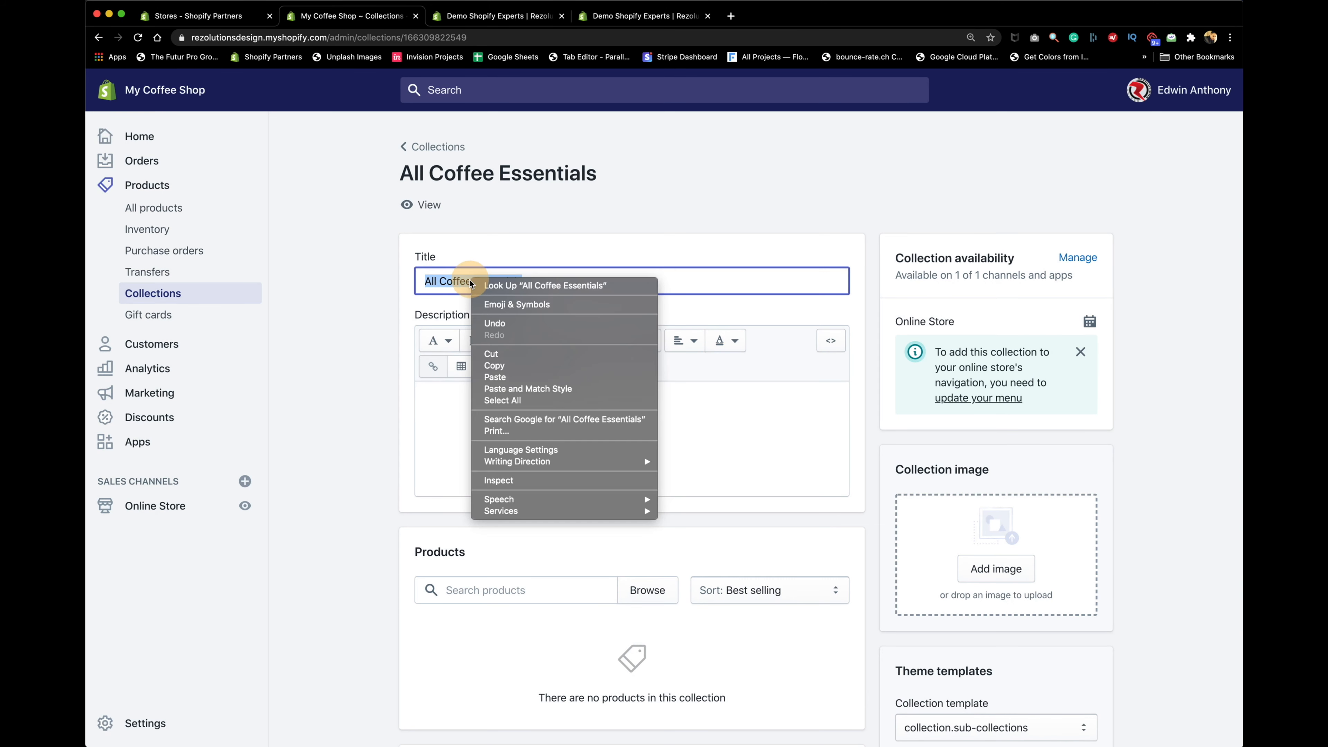
click(495, 365)
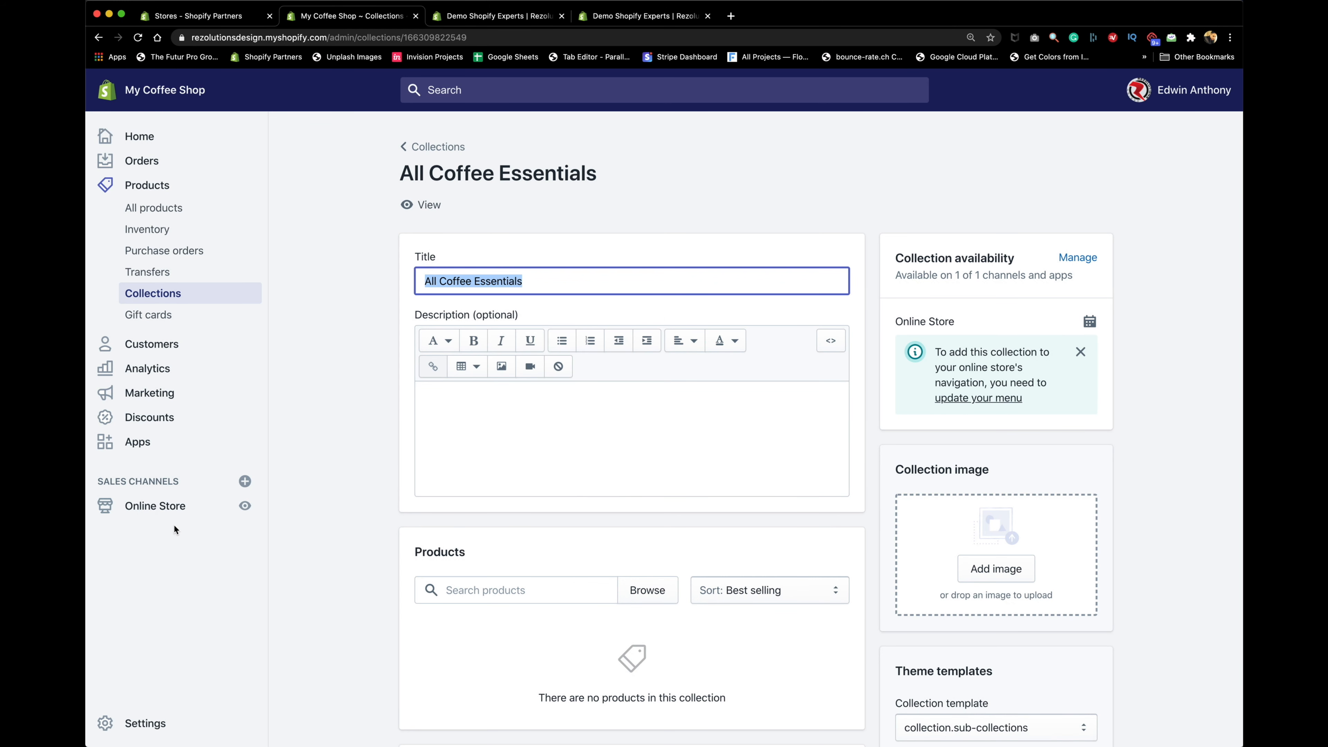
Start a new navigation menu for the online store and paste "All Coffee Essentials" as its title.
click(144, 507)
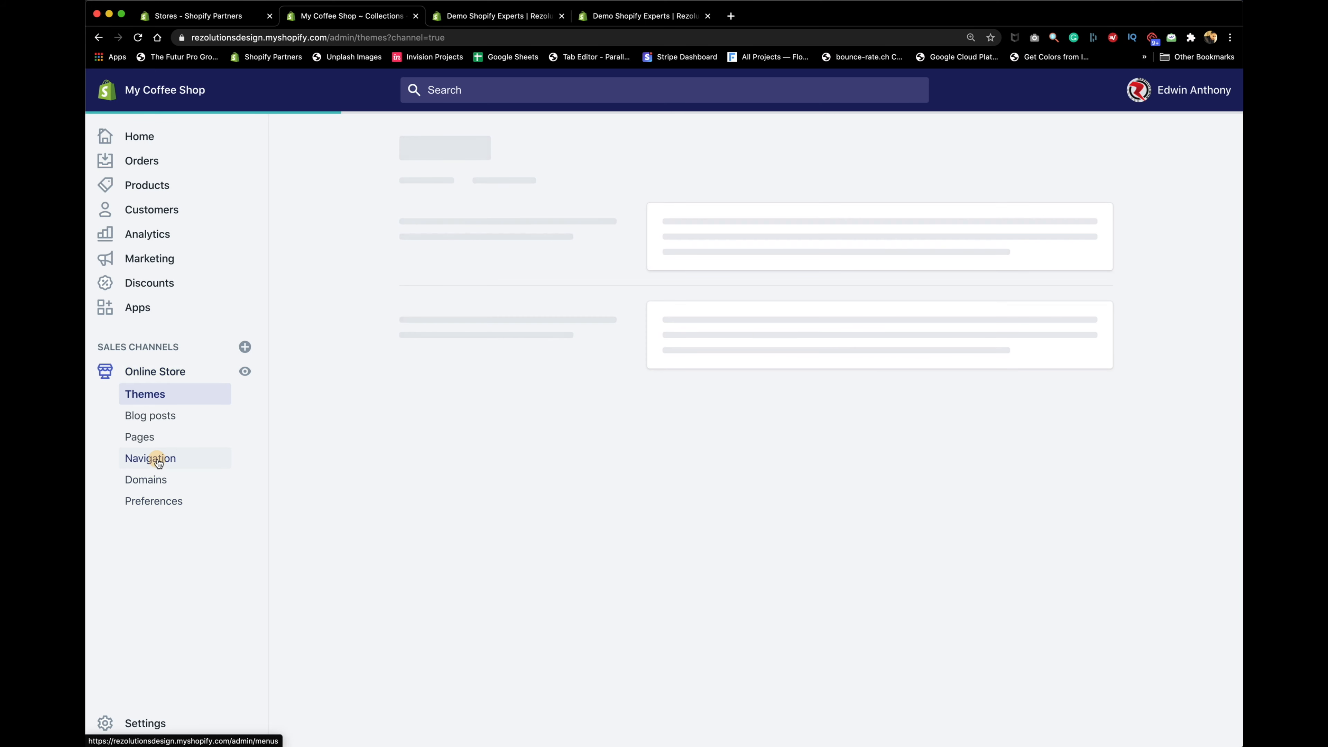
click(153, 458)
click(1065, 181)
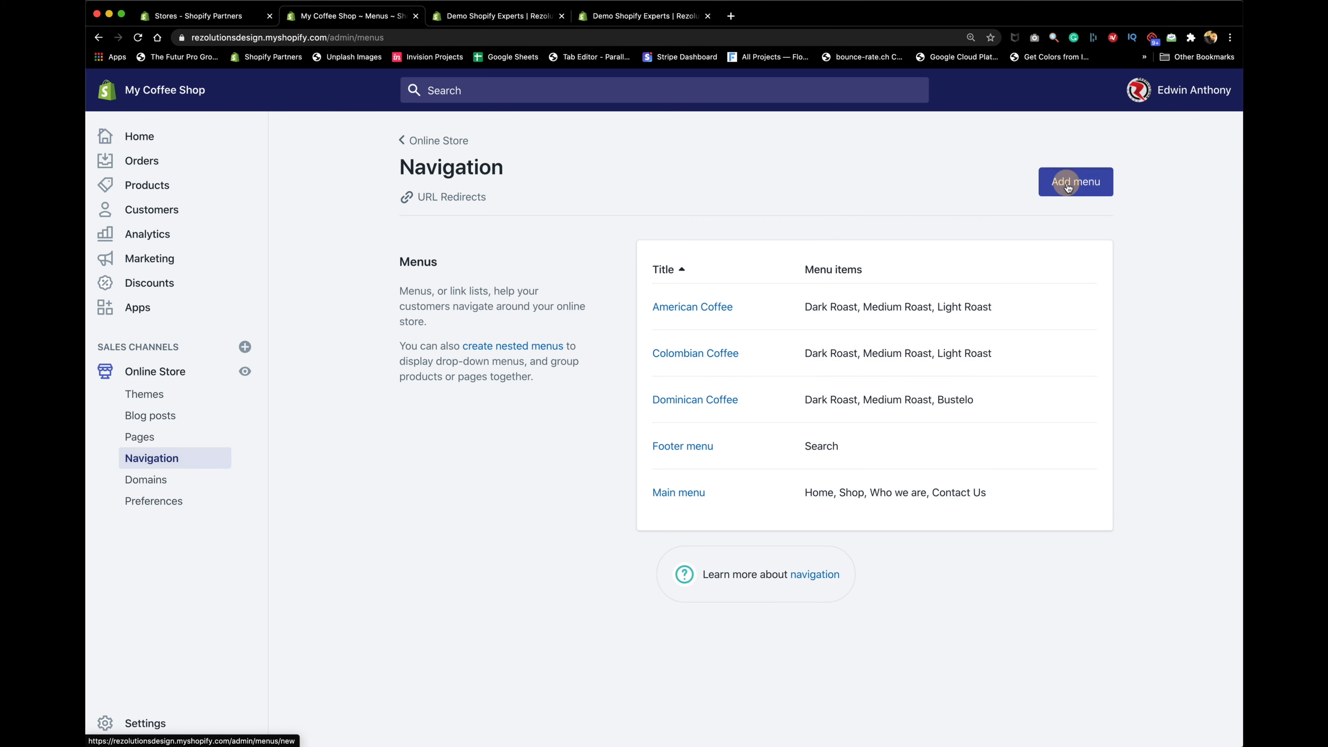
click(452, 251)
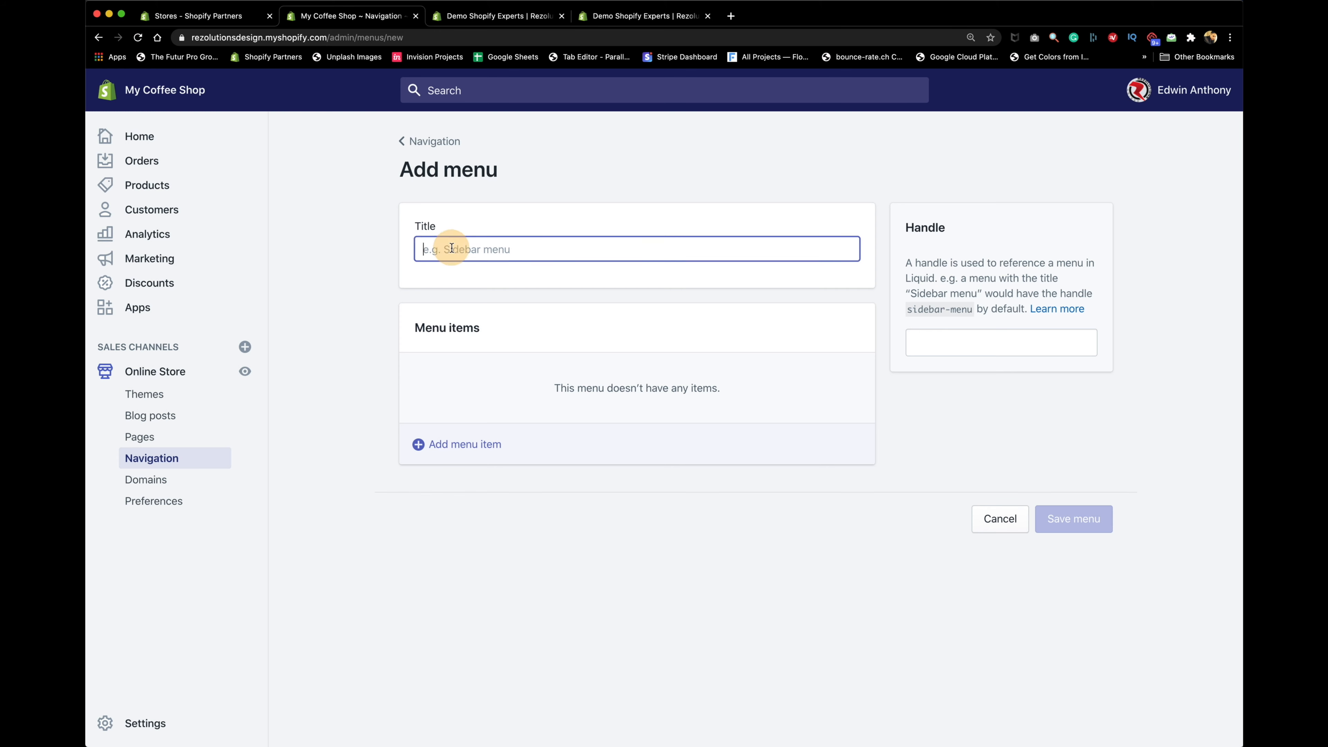
key(super+v)
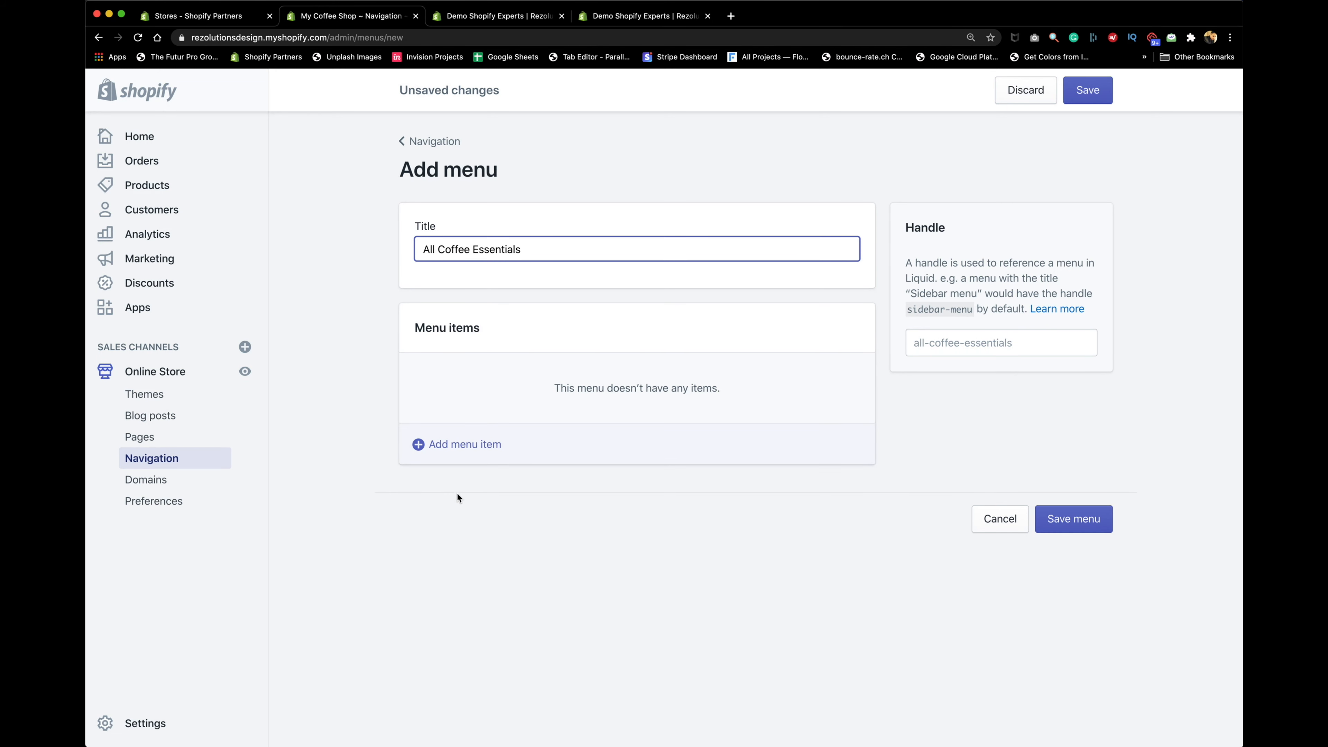
Add a menu item linking to the Coffee Capsules collection.
click(450, 447)
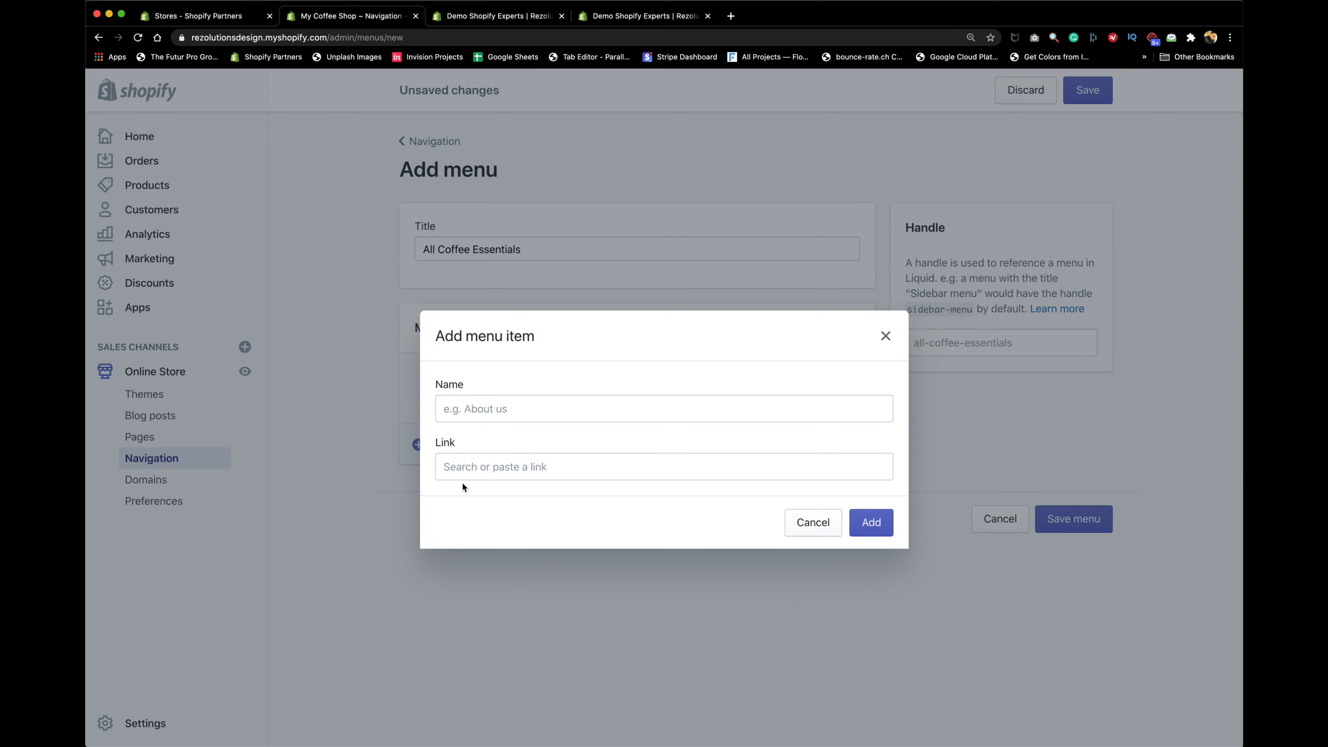
click(467, 463)
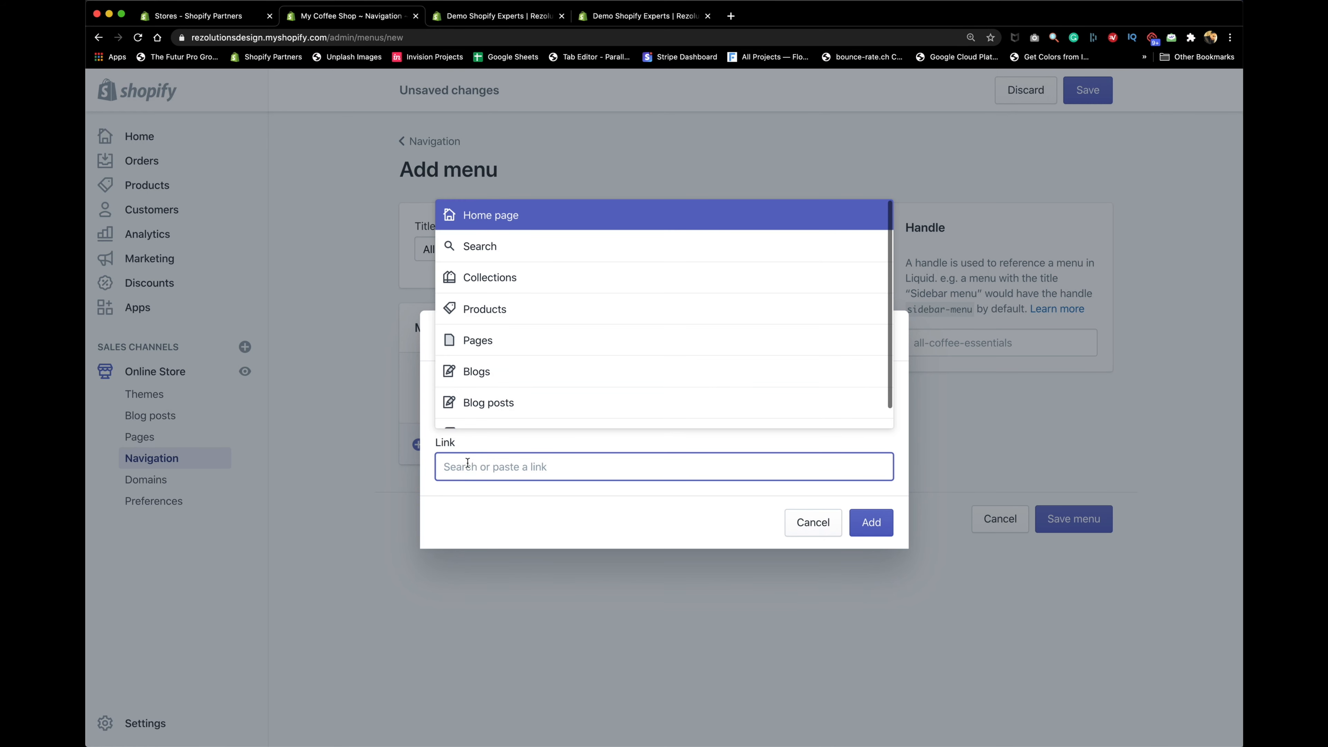
click(484, 277)
click(504, 338)
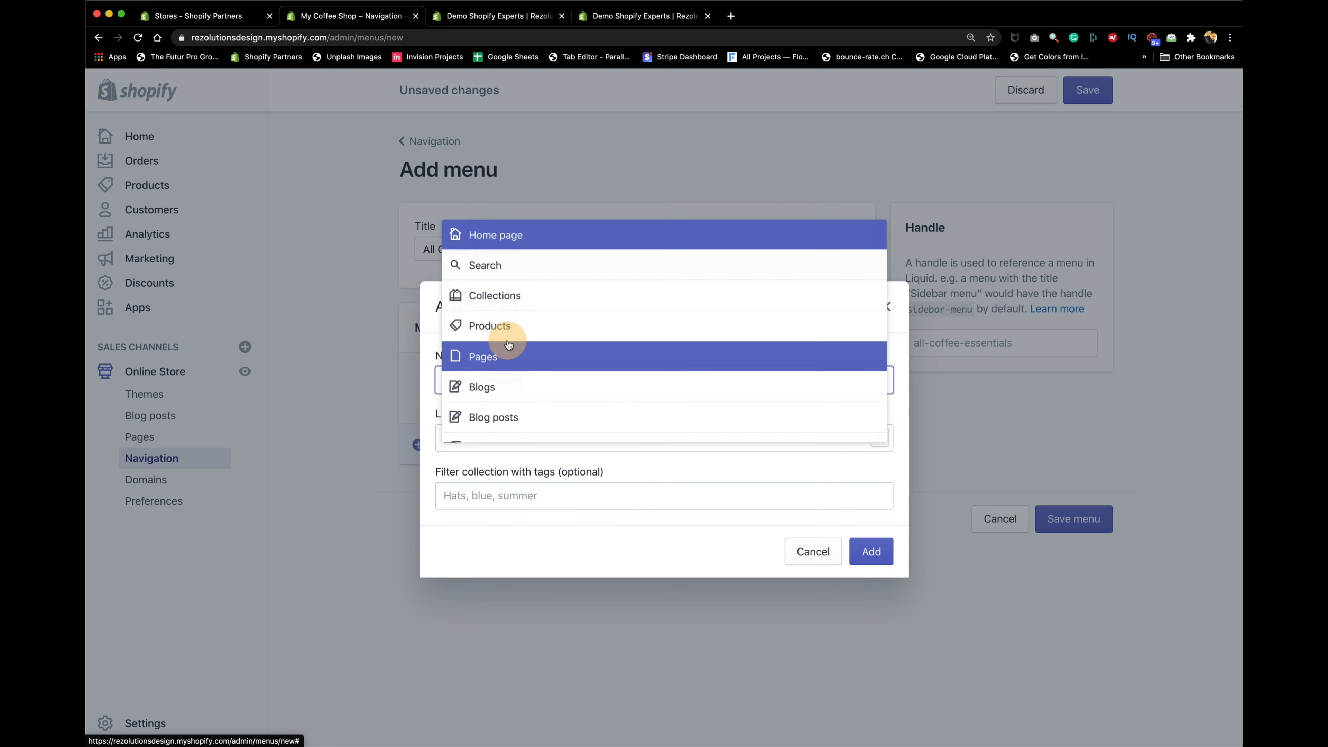
click(872, 552)
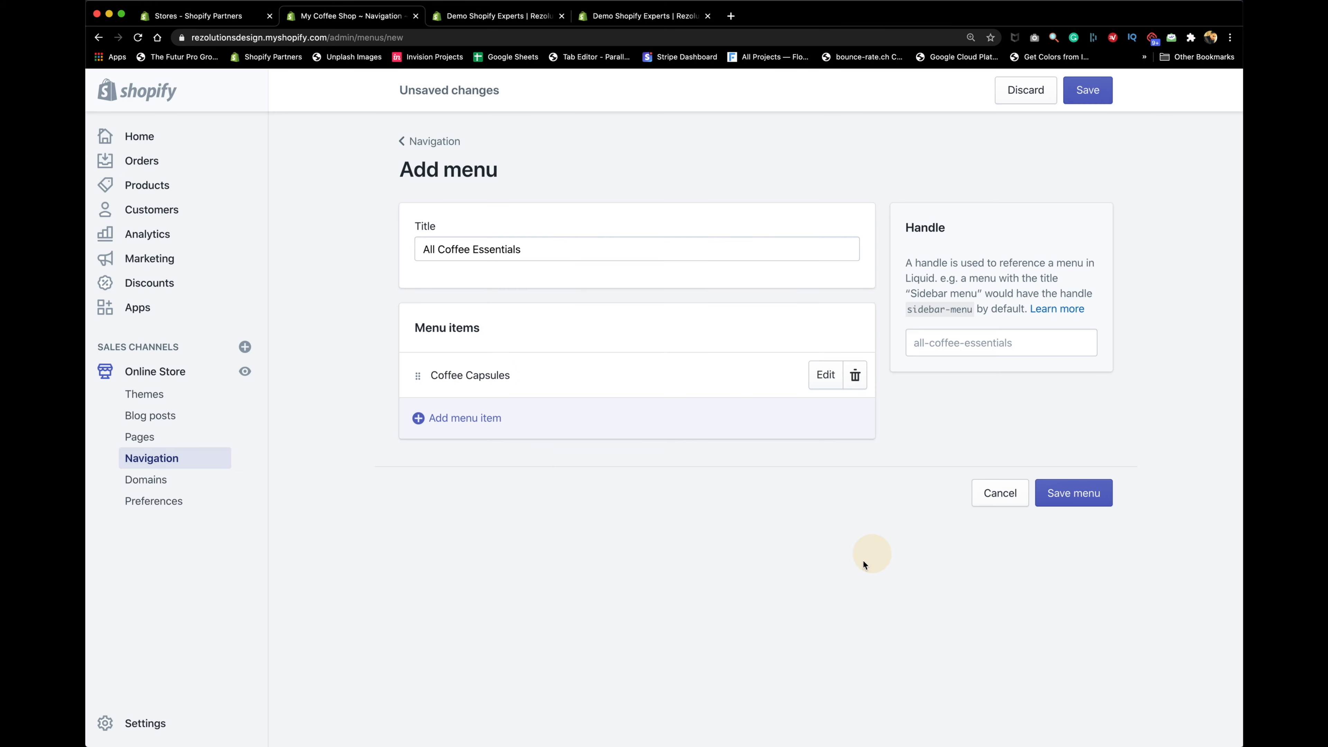
Add a menu item linking to the Coffee Cups collection.
click(469, 417)
click(460, 463)
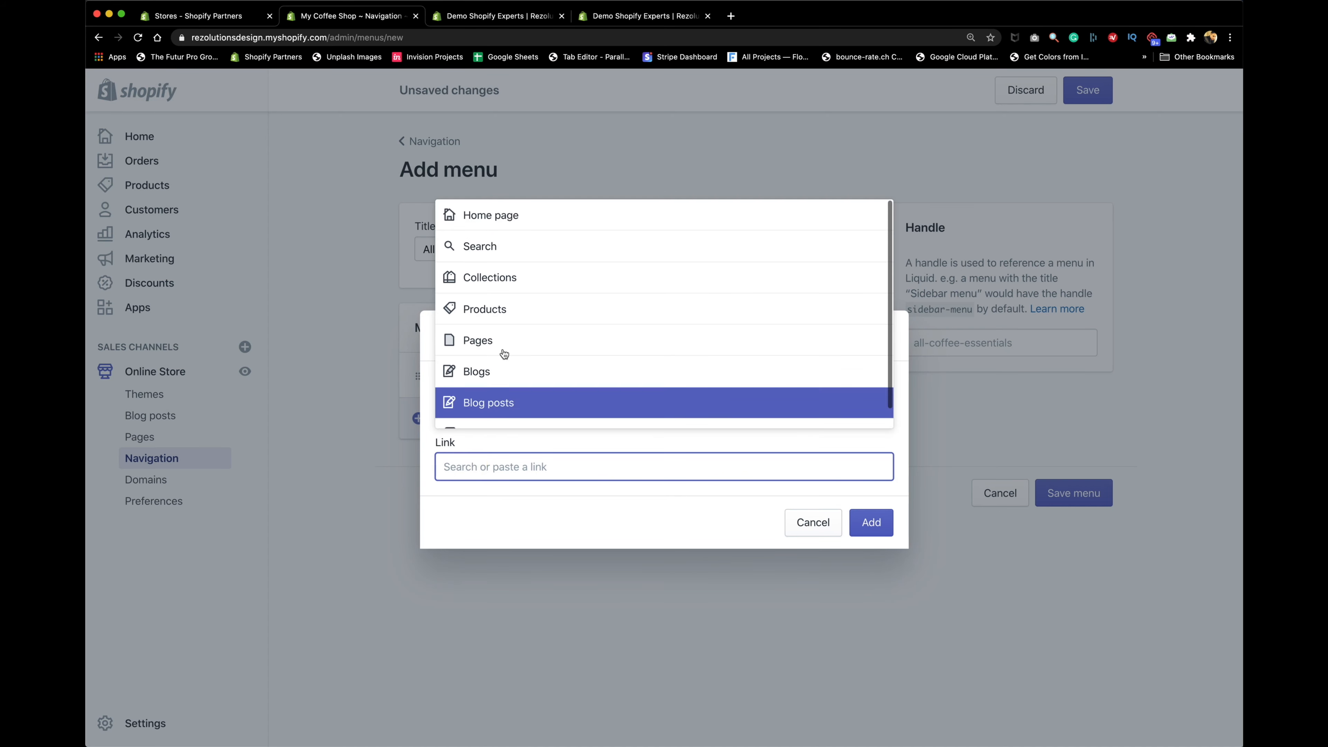
click(504, 279)
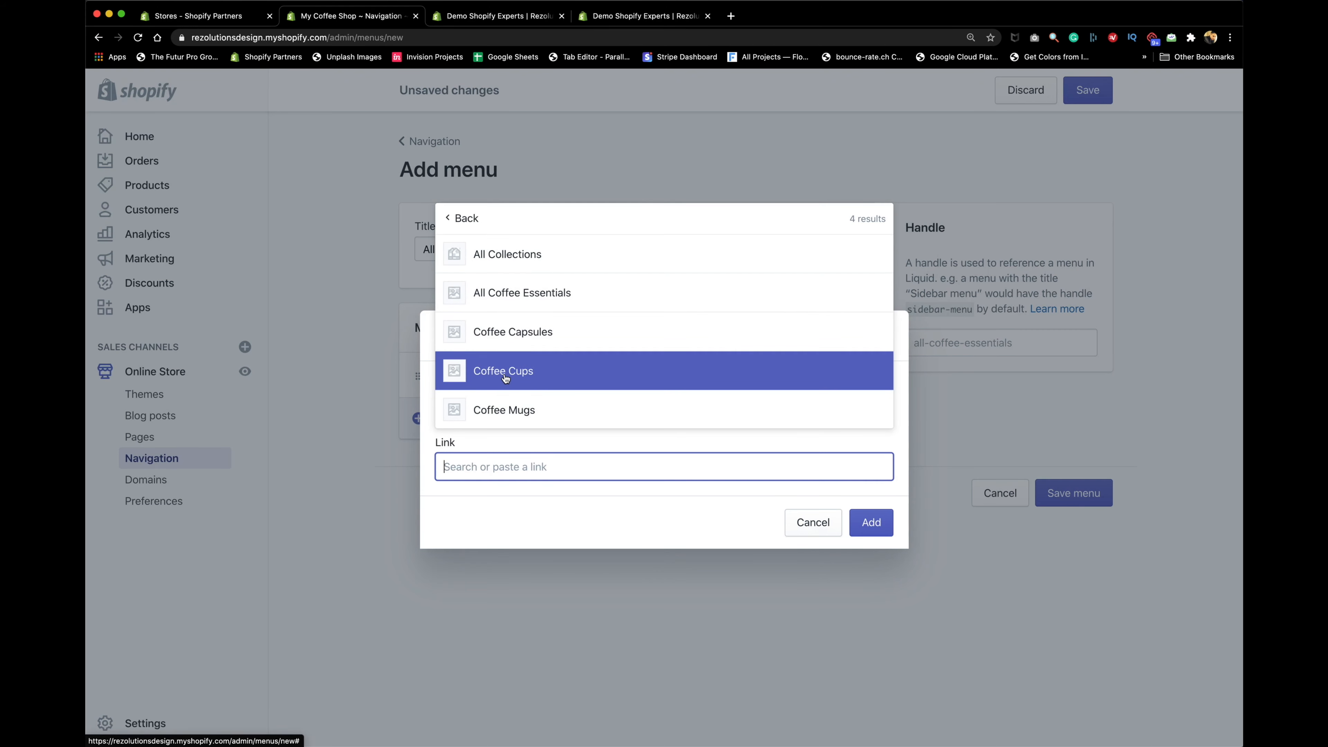
click(505, 378)
click(857, 557)
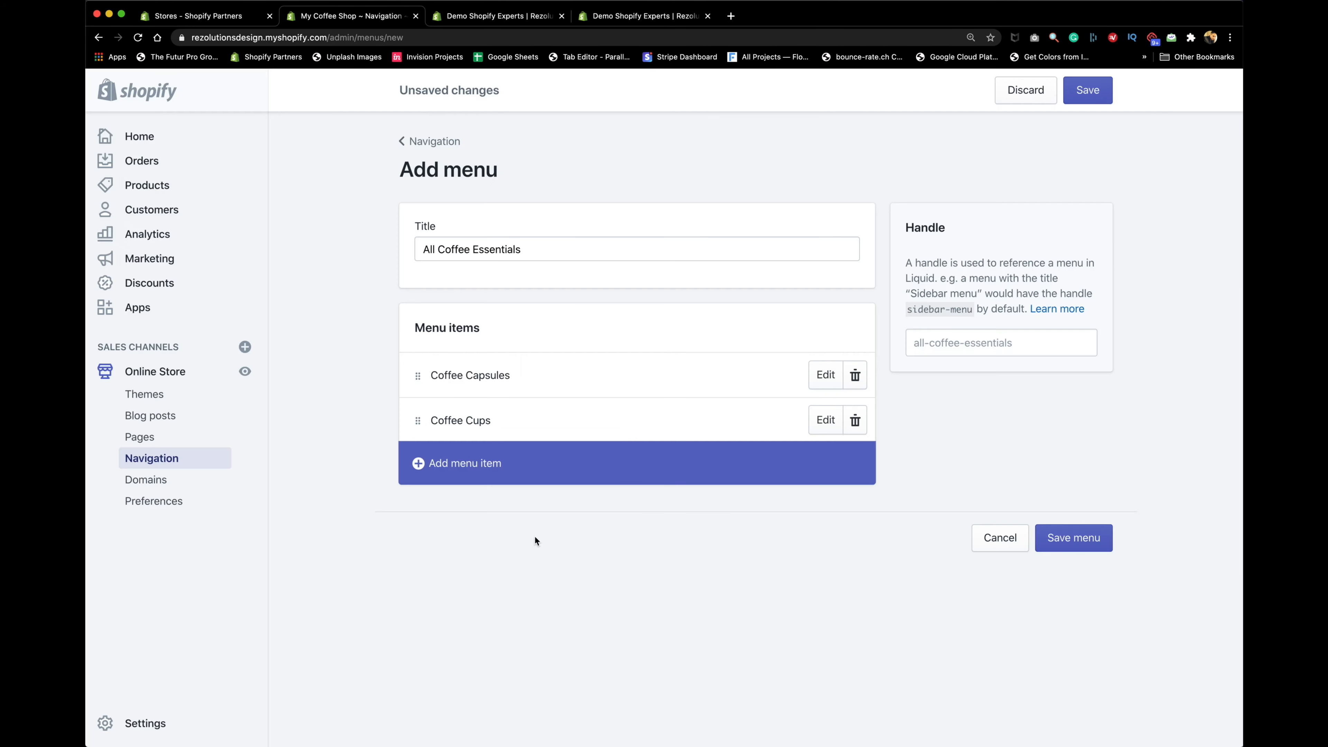
Add a menu item linking to the Coffee Mugs collection.
click(462, 479)
click(447, 466)
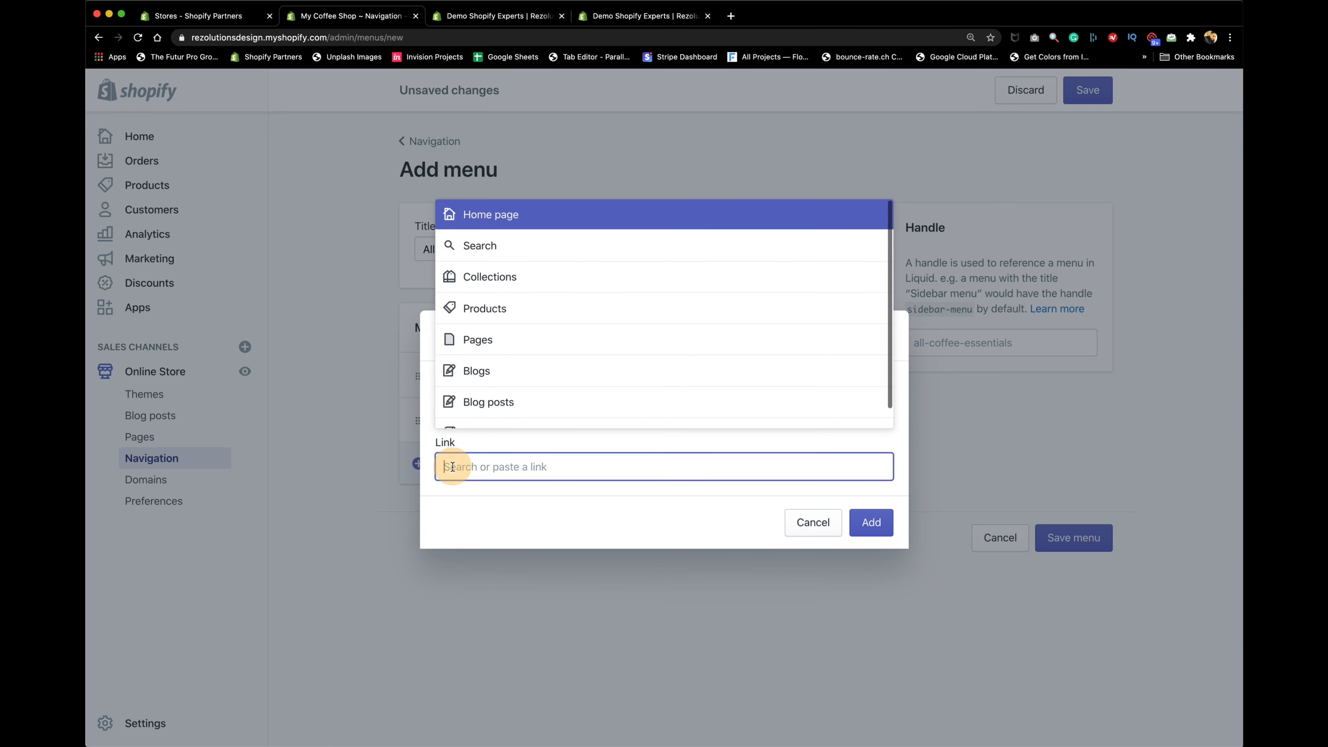
click(490, 277)
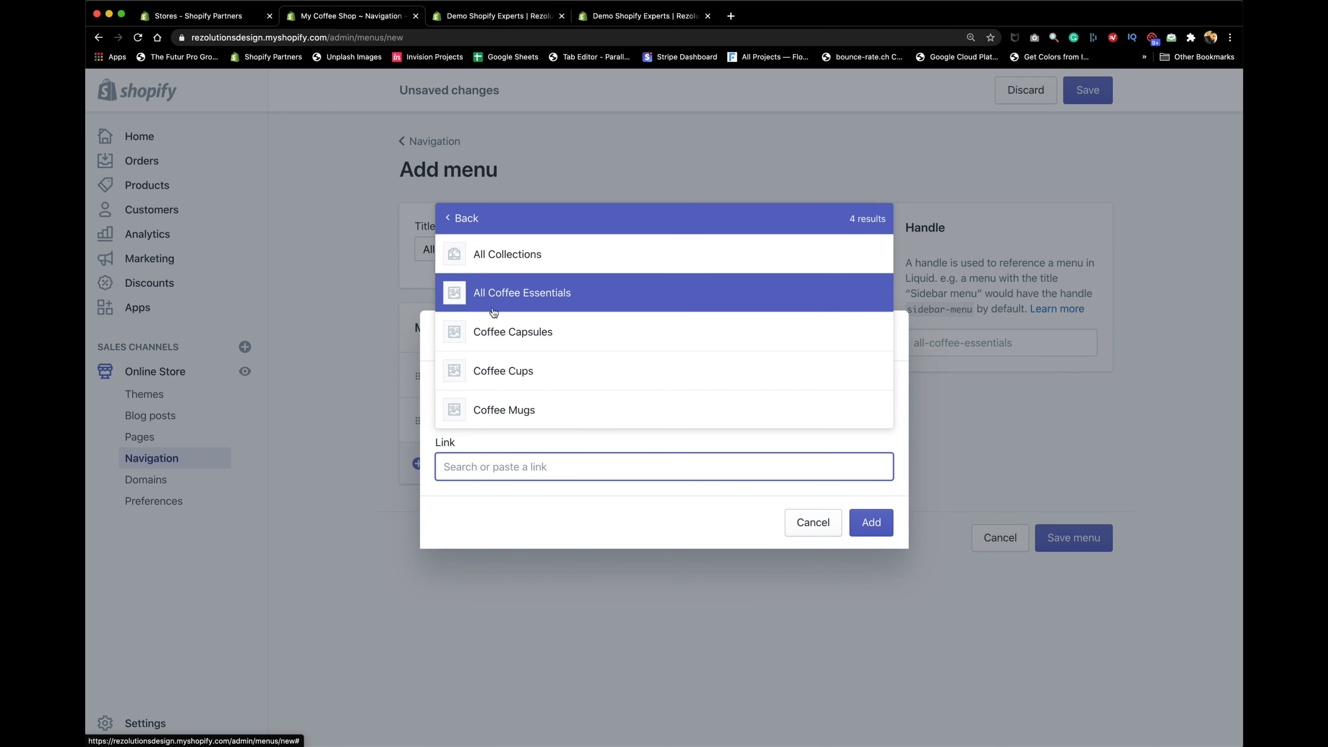
click(504, 414)
click(862, 553)
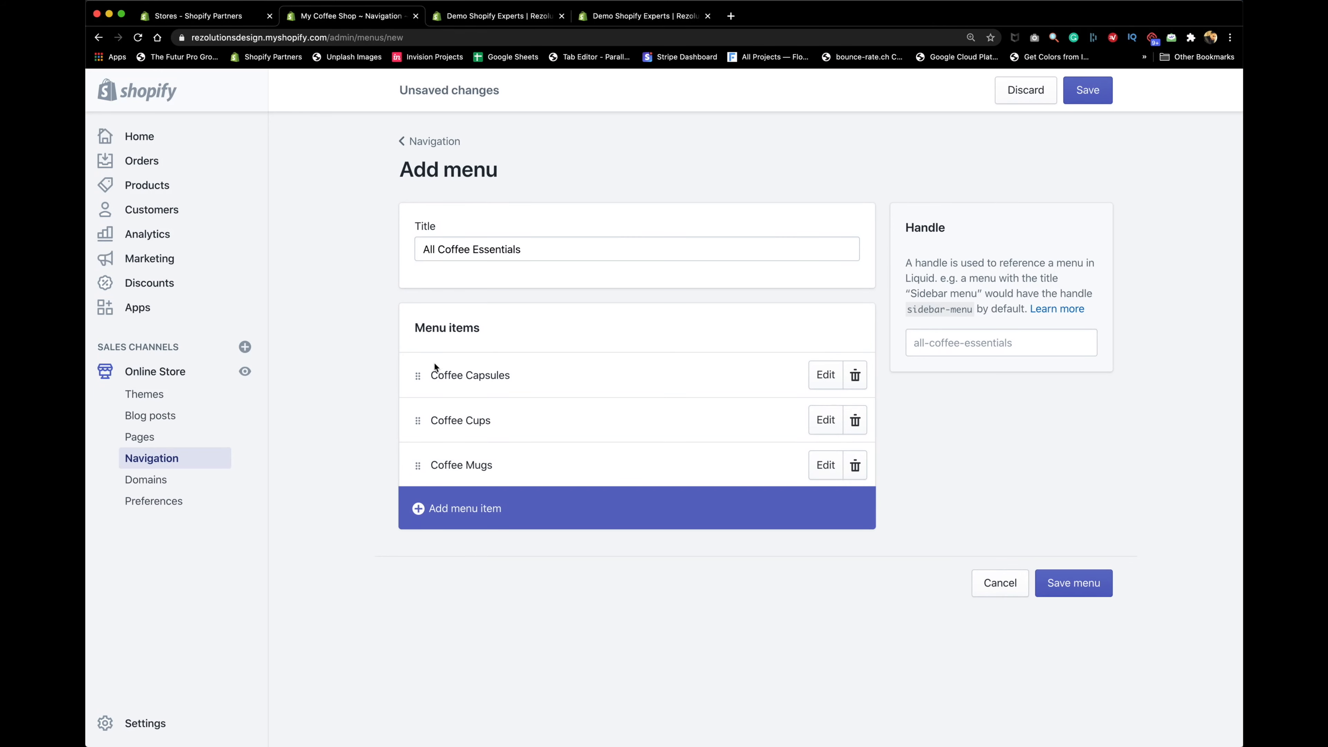
Move Coffee Mugs above Coffee Capsules in the menu items and save the menu.
drag(417, 466, 412, 350)
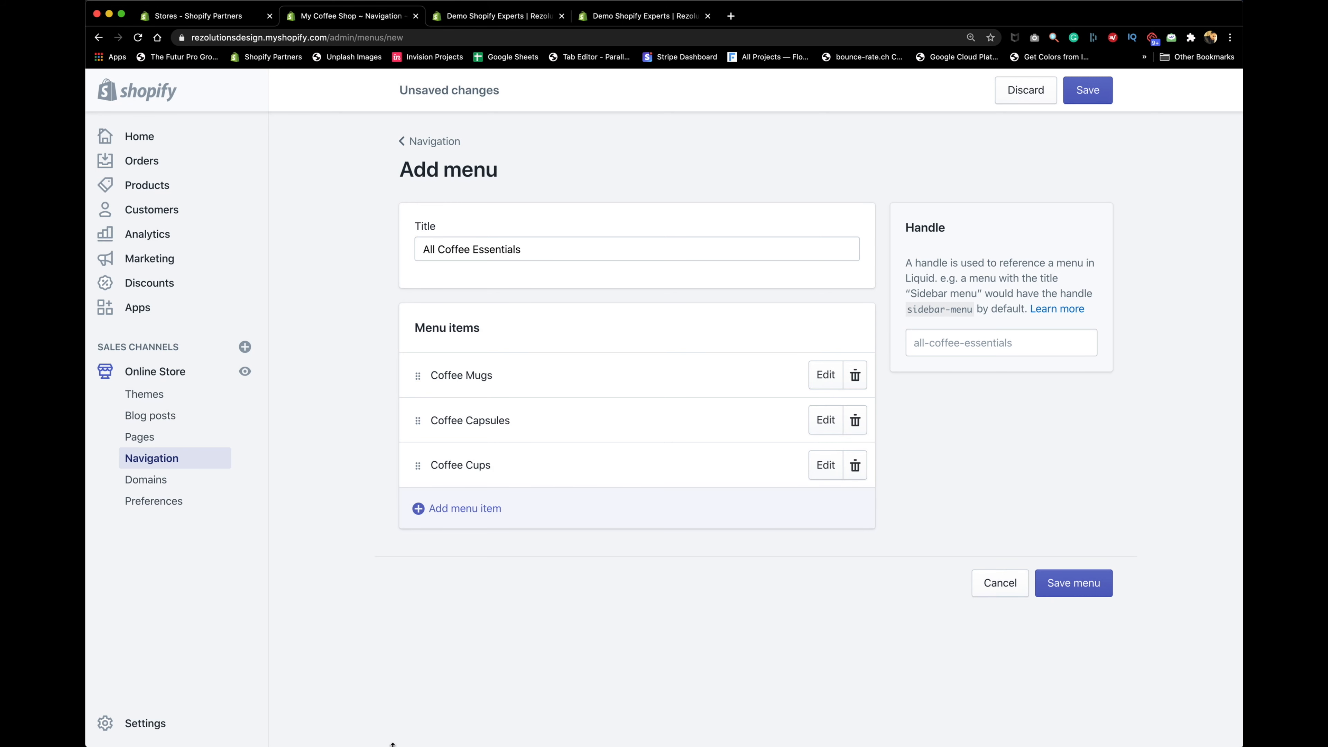
click(1065, 584)
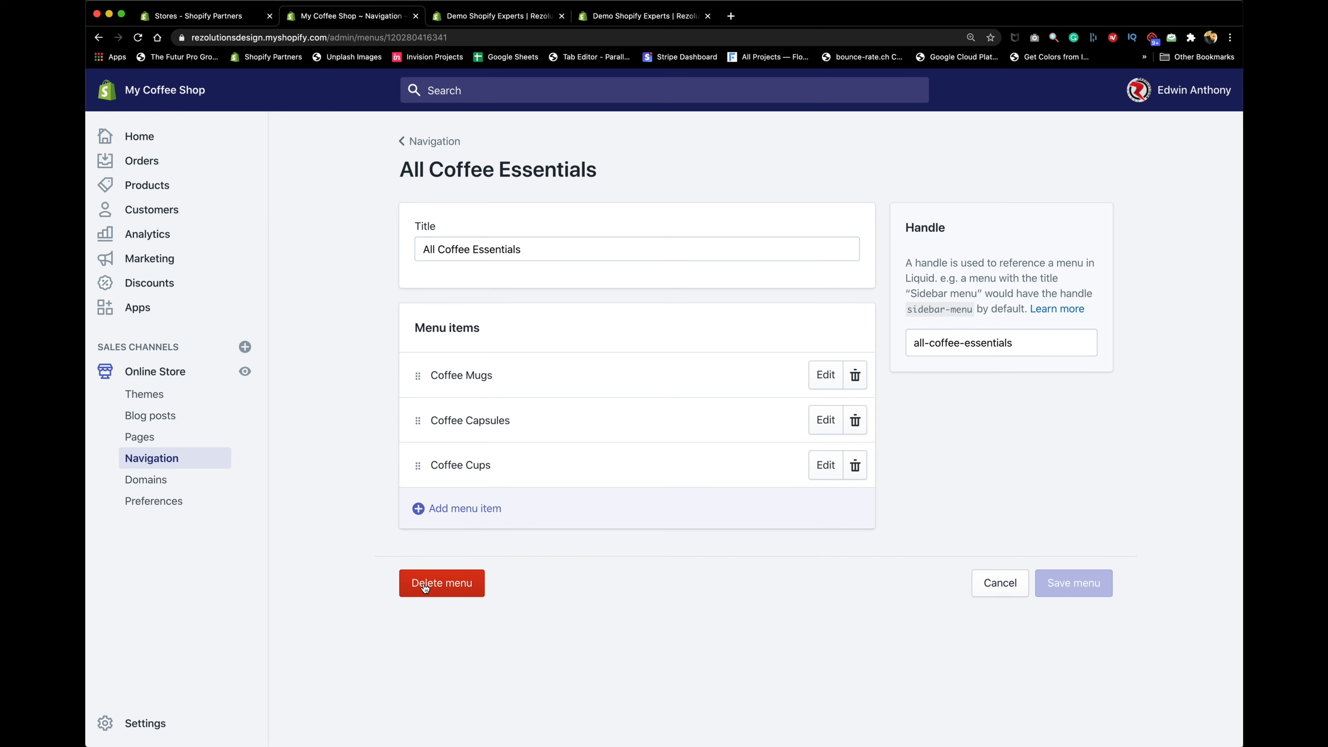
Open the All Coffee Essentials collection and view its page on the storefront.
click(146, 185)
click(144, 294)
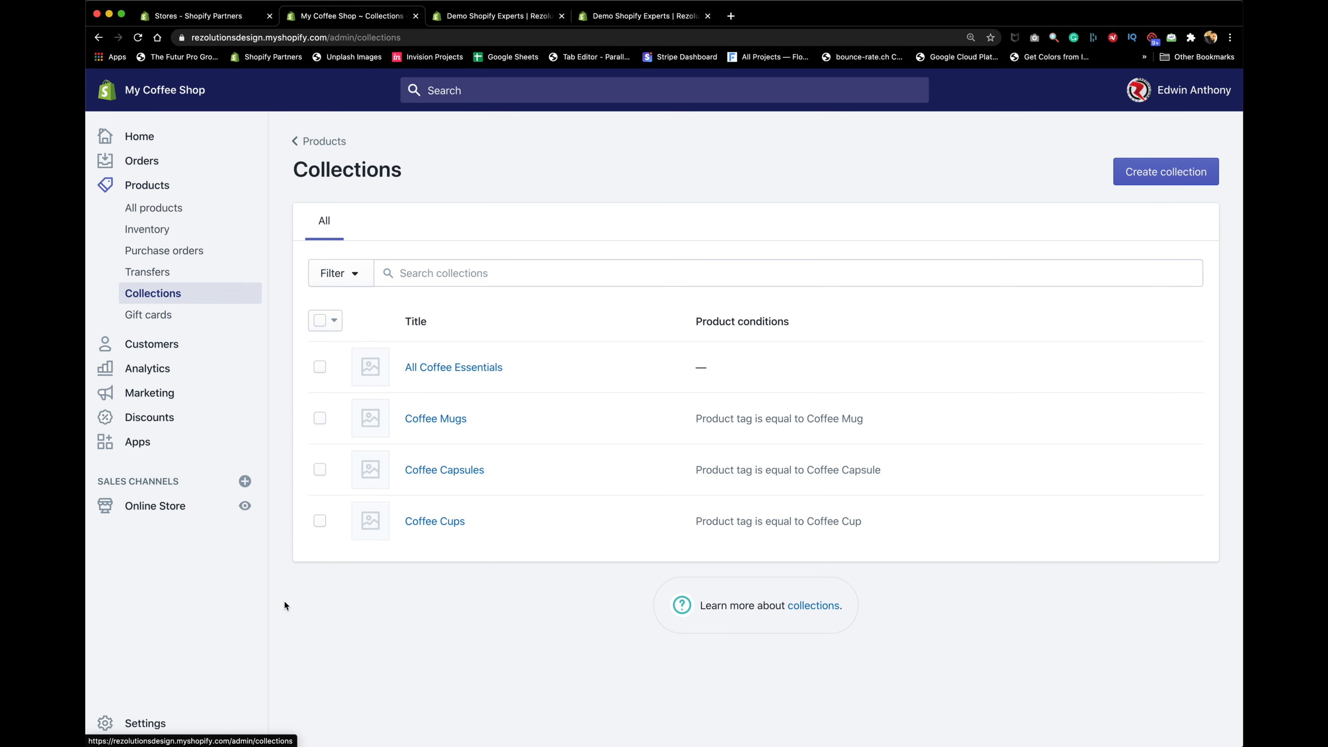
click(446, 366)
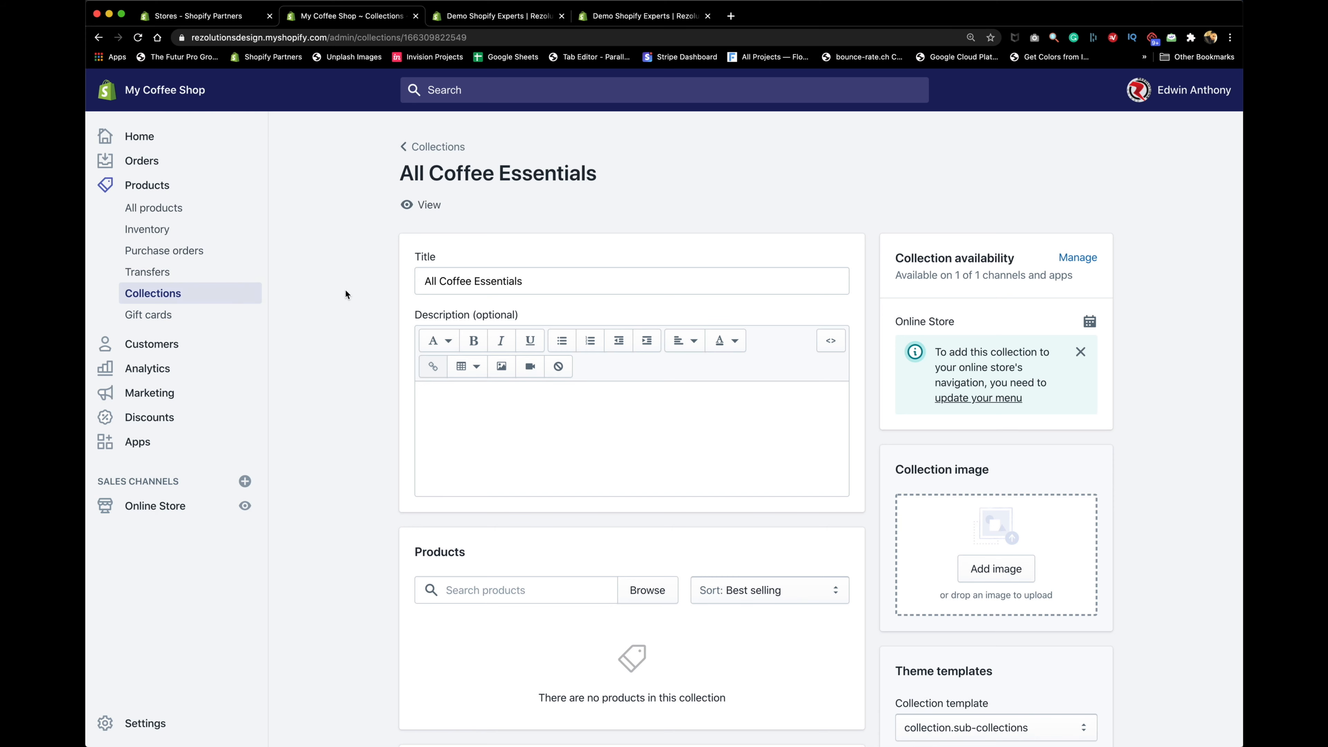
click(434, 204)
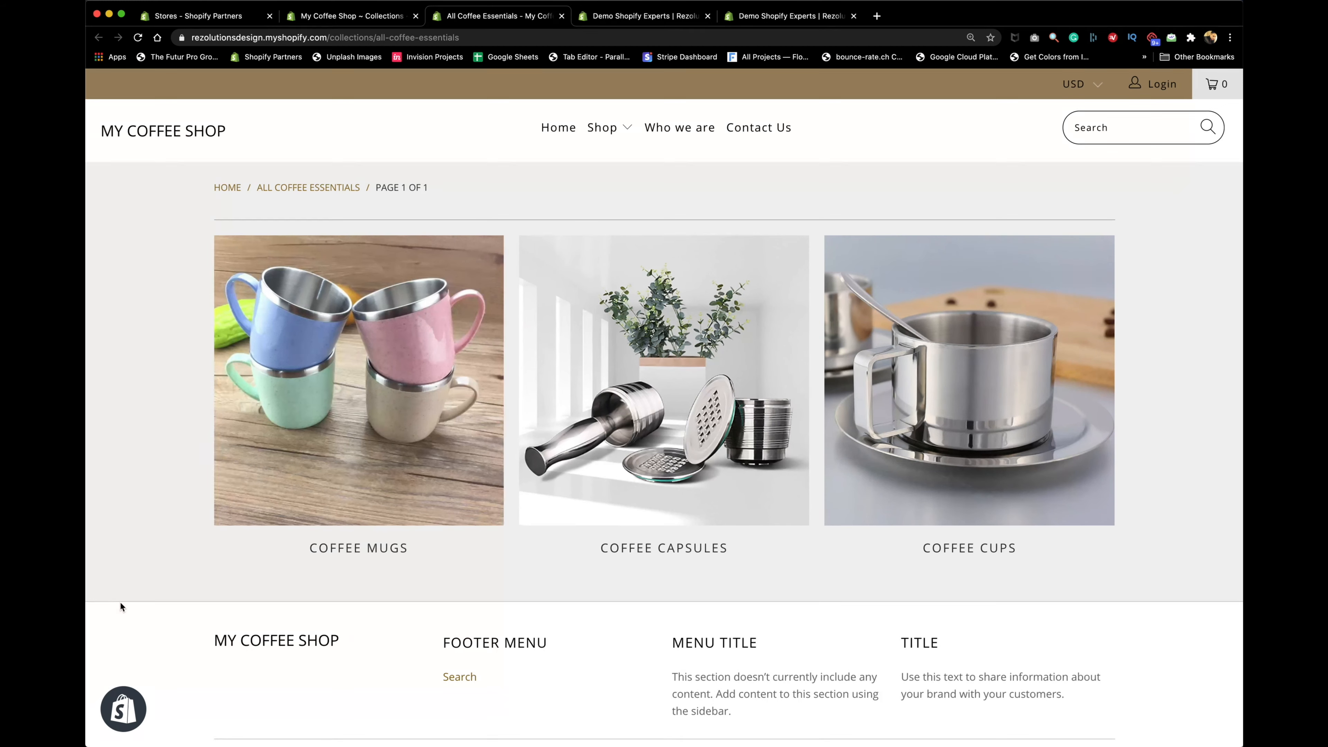
Return to the store admin and review the Coffee Mugs collection's conditions, products and image setting.
click(375, 24)
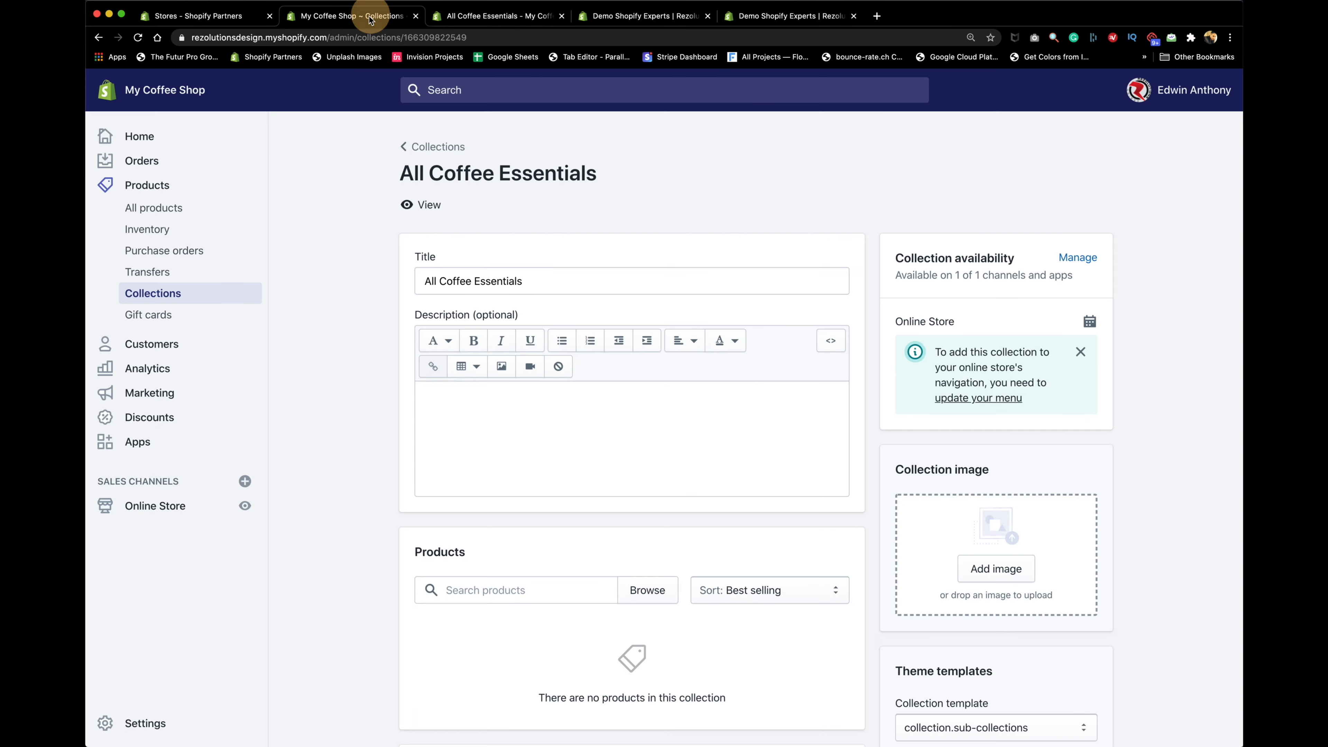
click(168, 297)
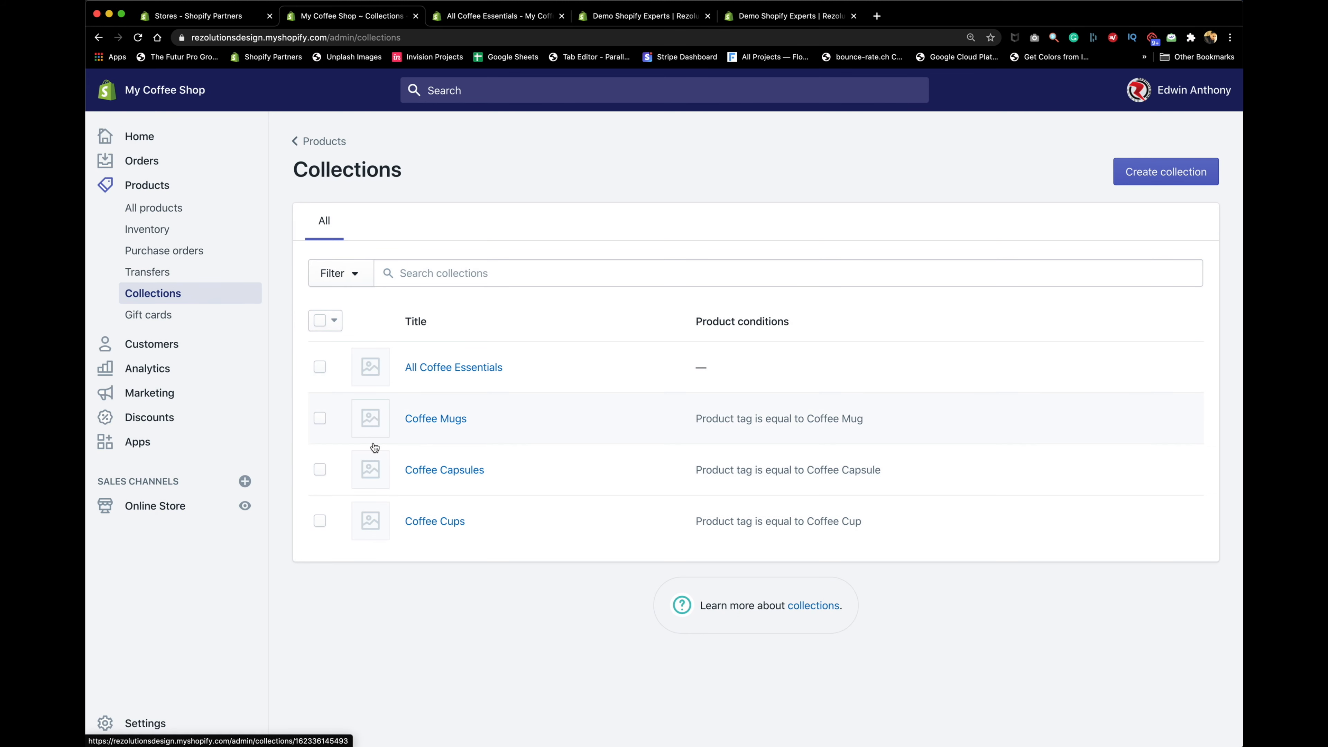
click(375, 423)
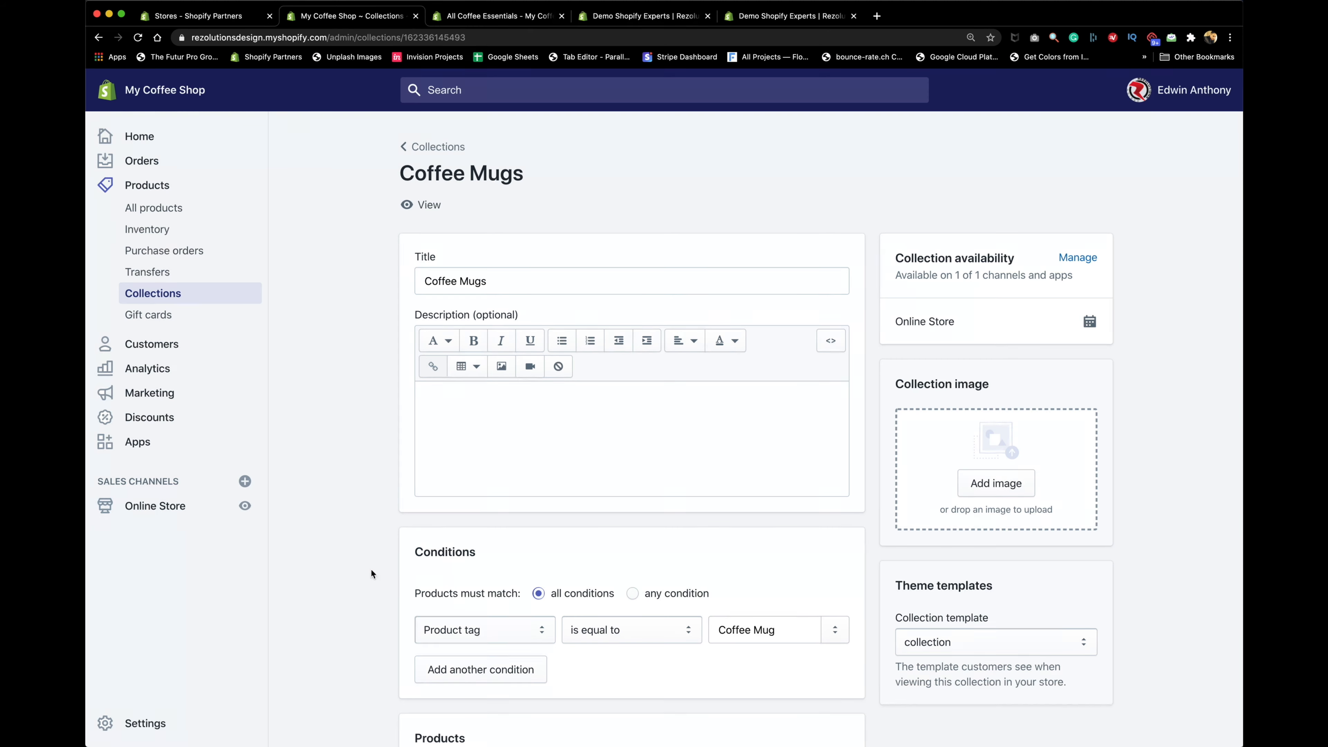
scroll(418, 444, down, 7)
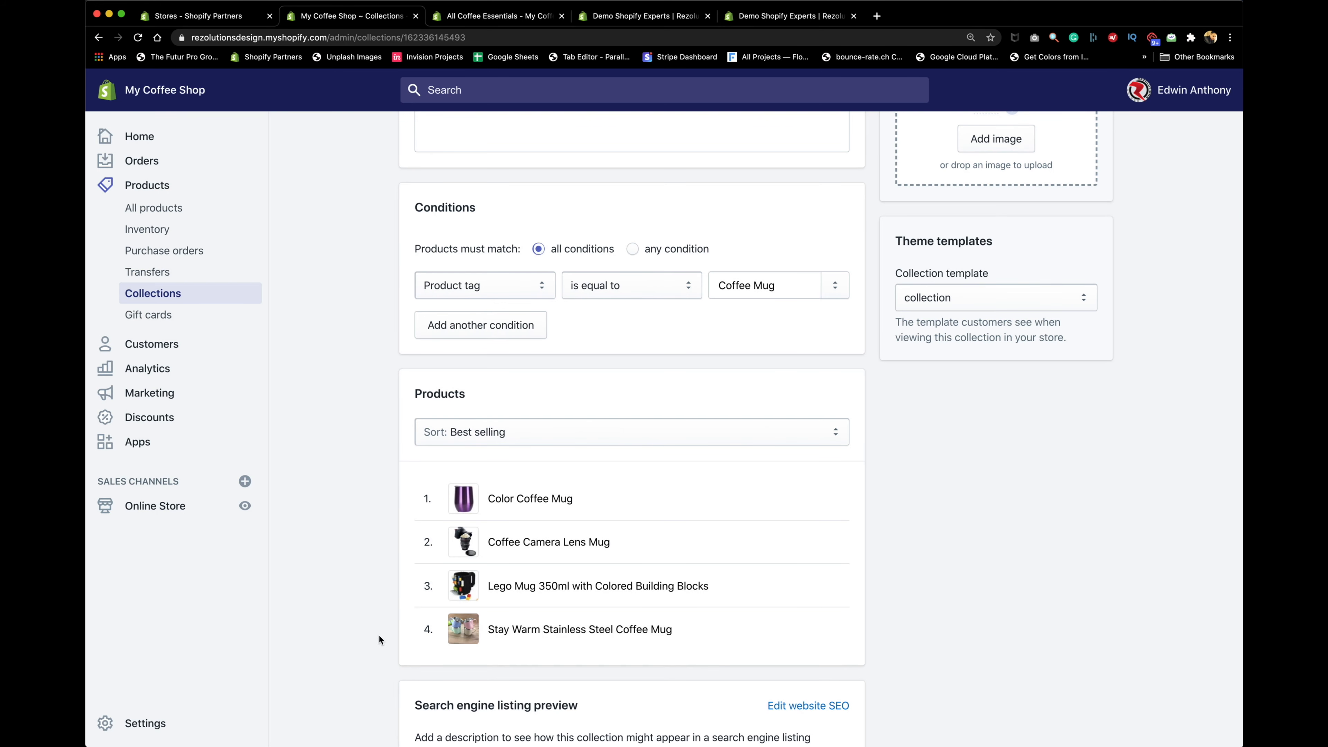
scroll(379, 635, up, 7)
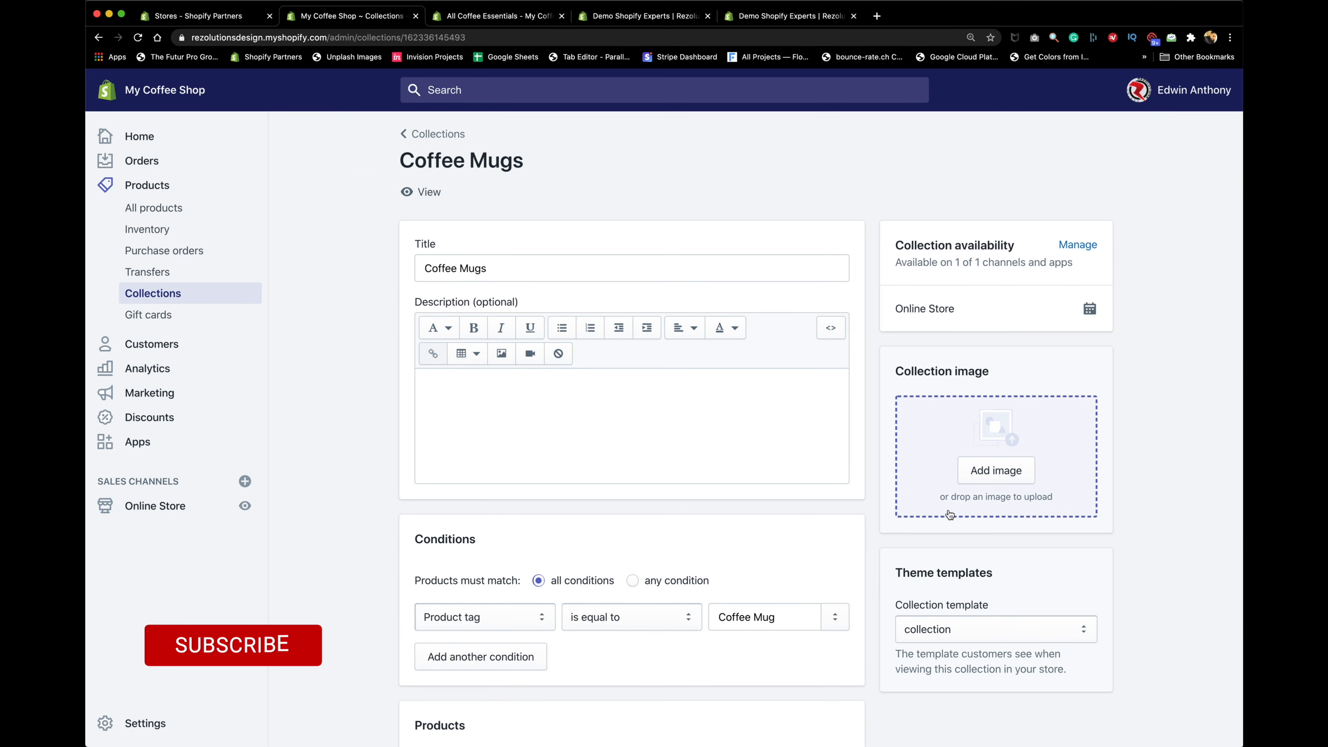
Copy the web address of the All Coffee Essentials storefront page and close that page.
click(512, 16)
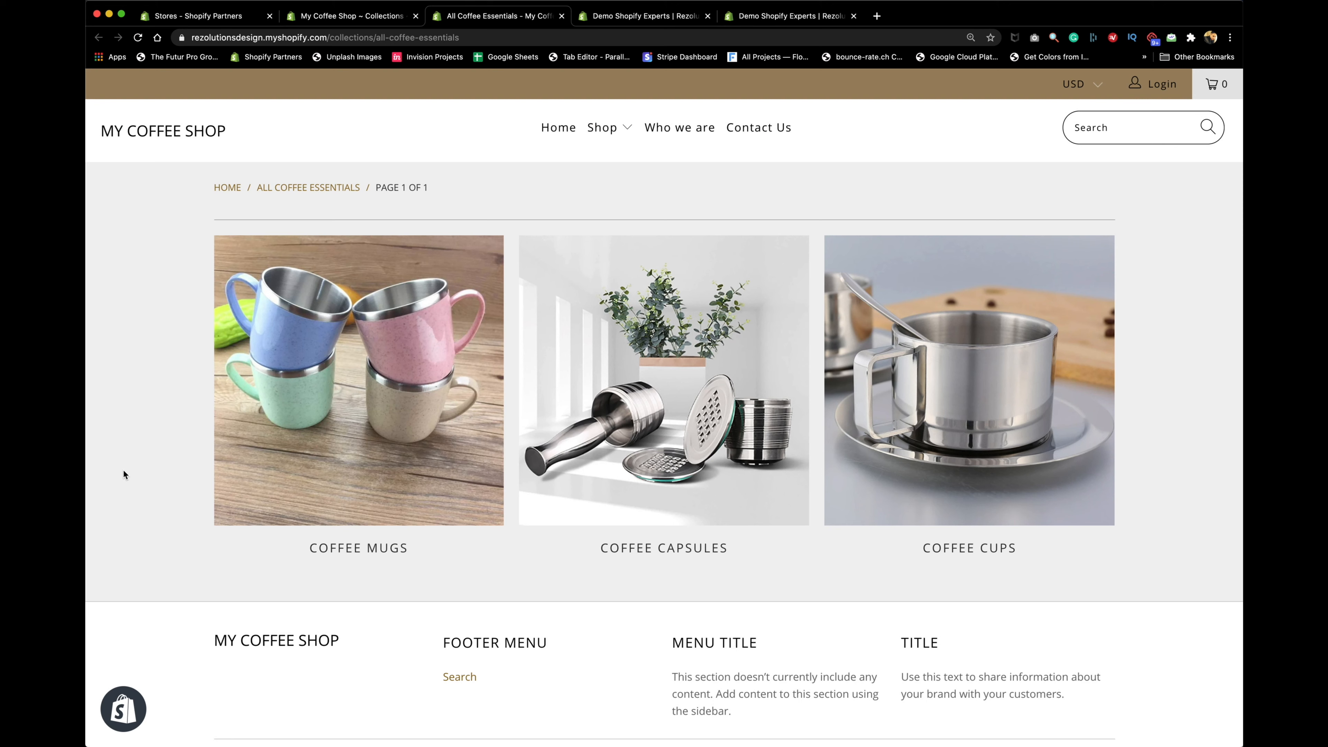
click(311, 35)
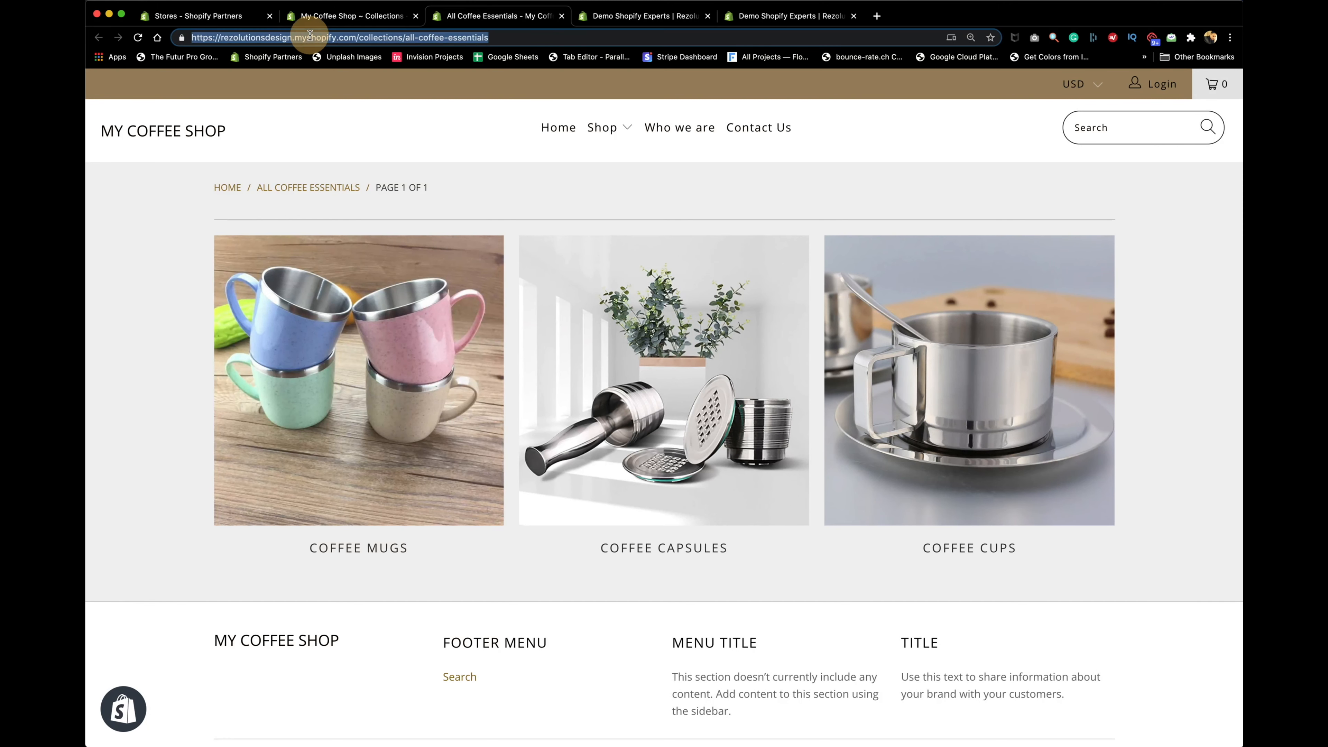
right_click(310, 35)
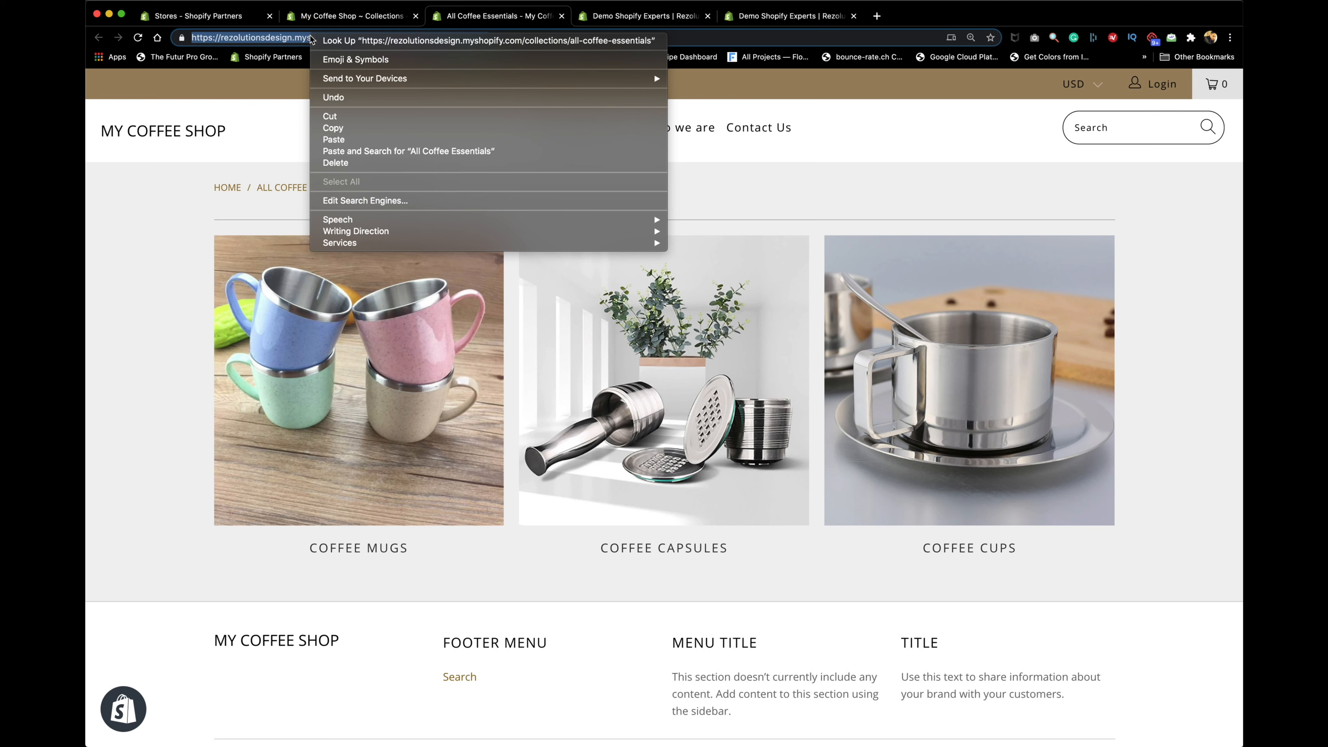
click(330, 129)
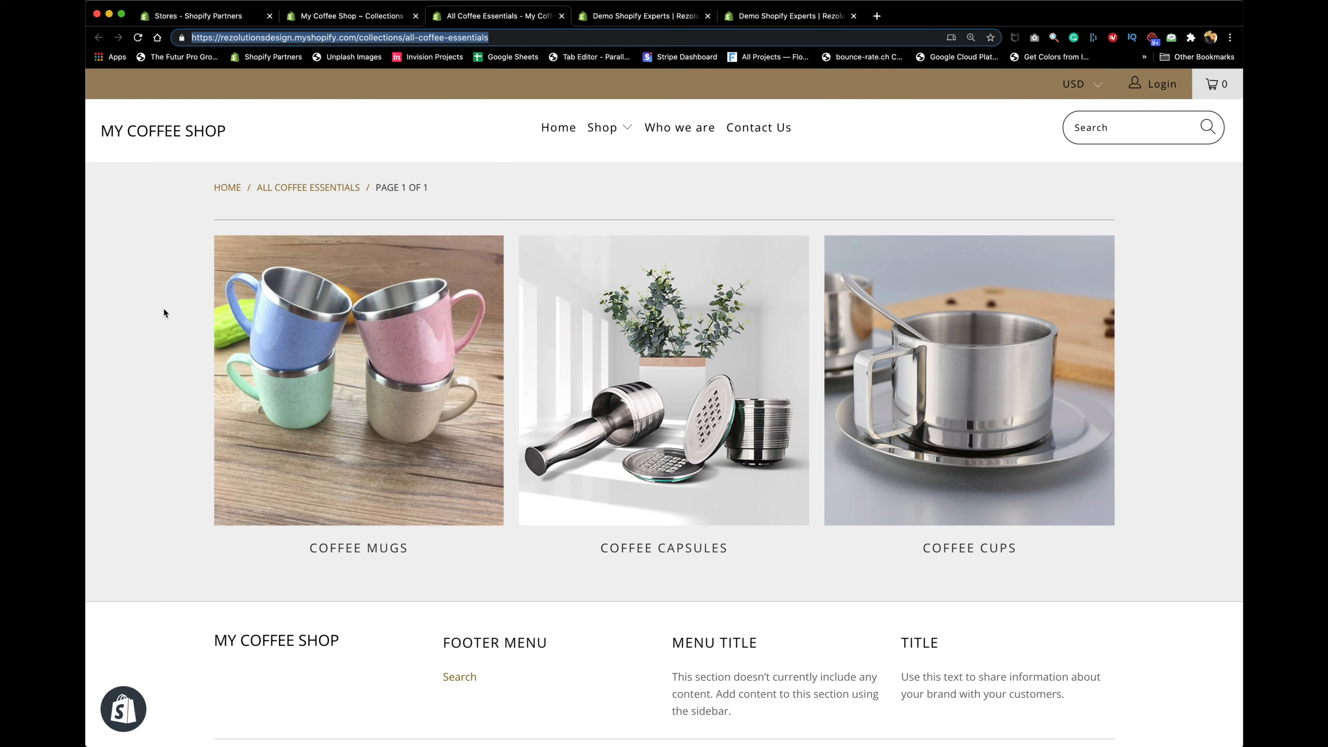
click(562, 15)
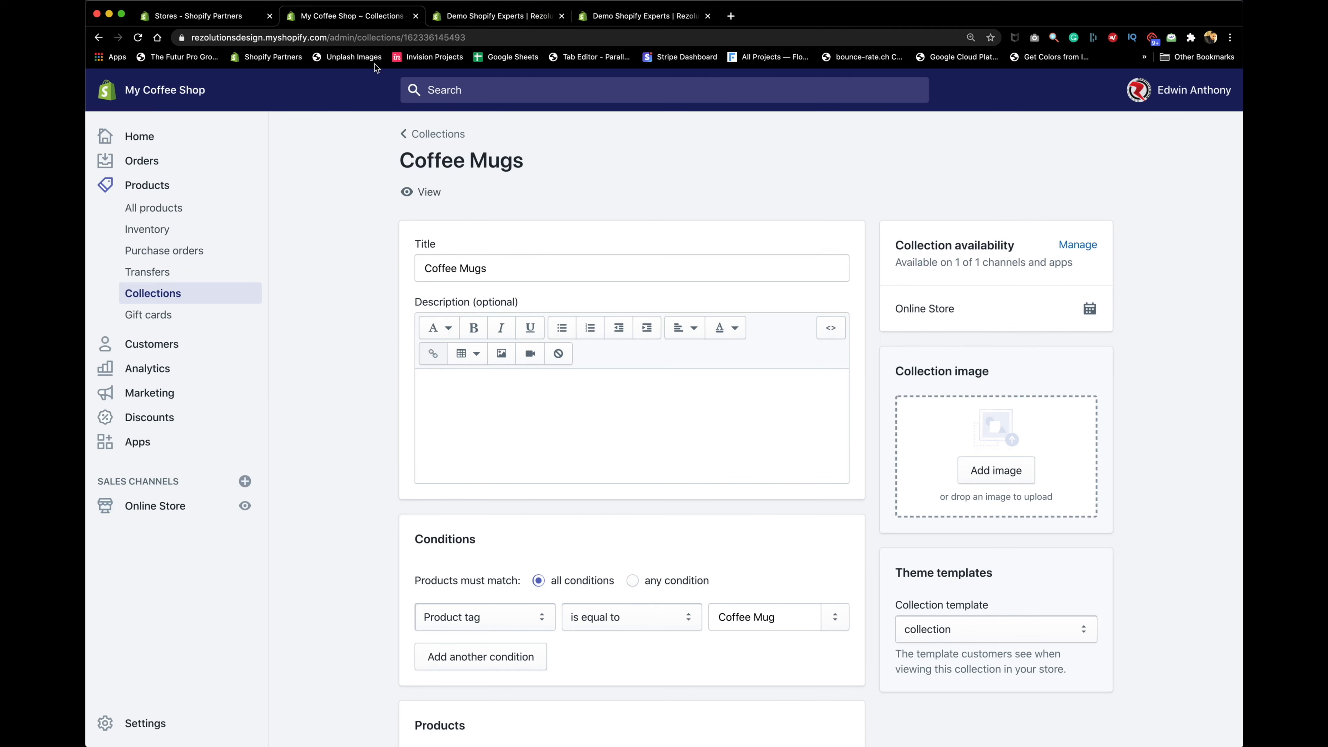
Open the Main menu in the online store's navigation settings.
click(167, 507)
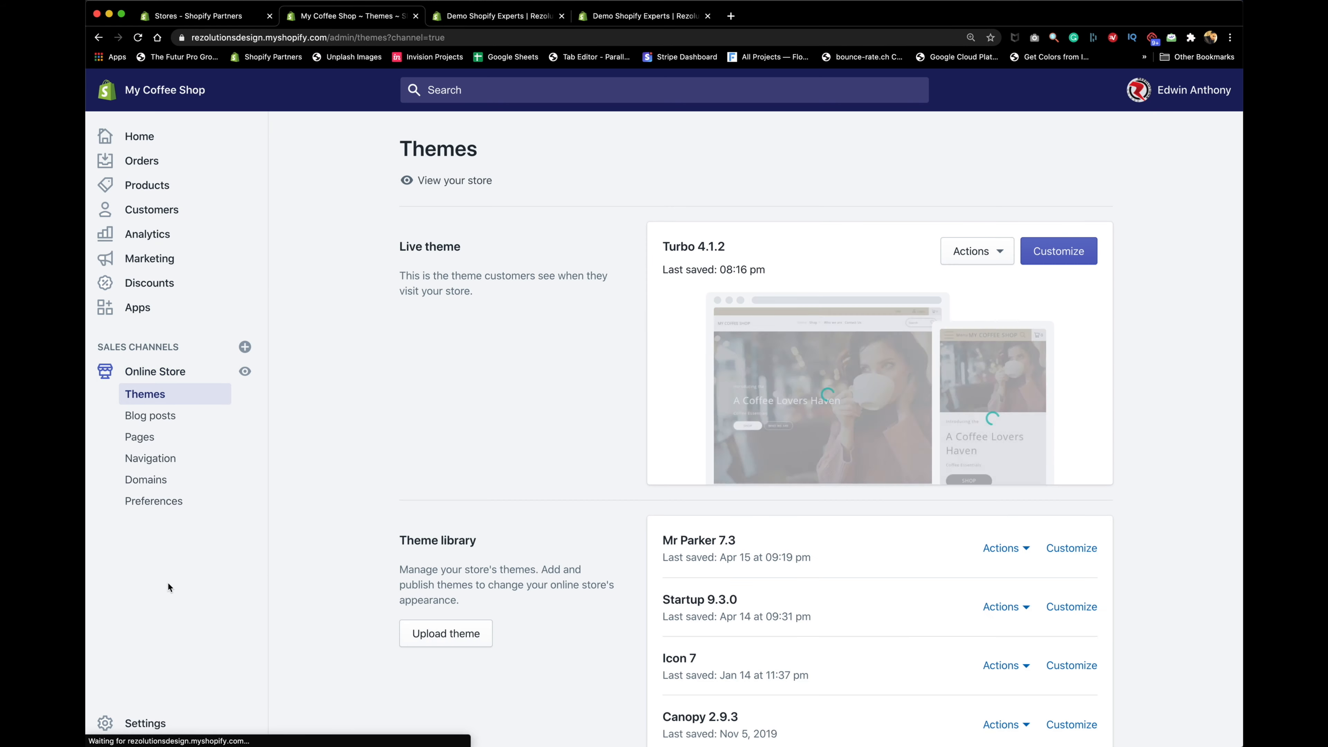
click(153, 463)
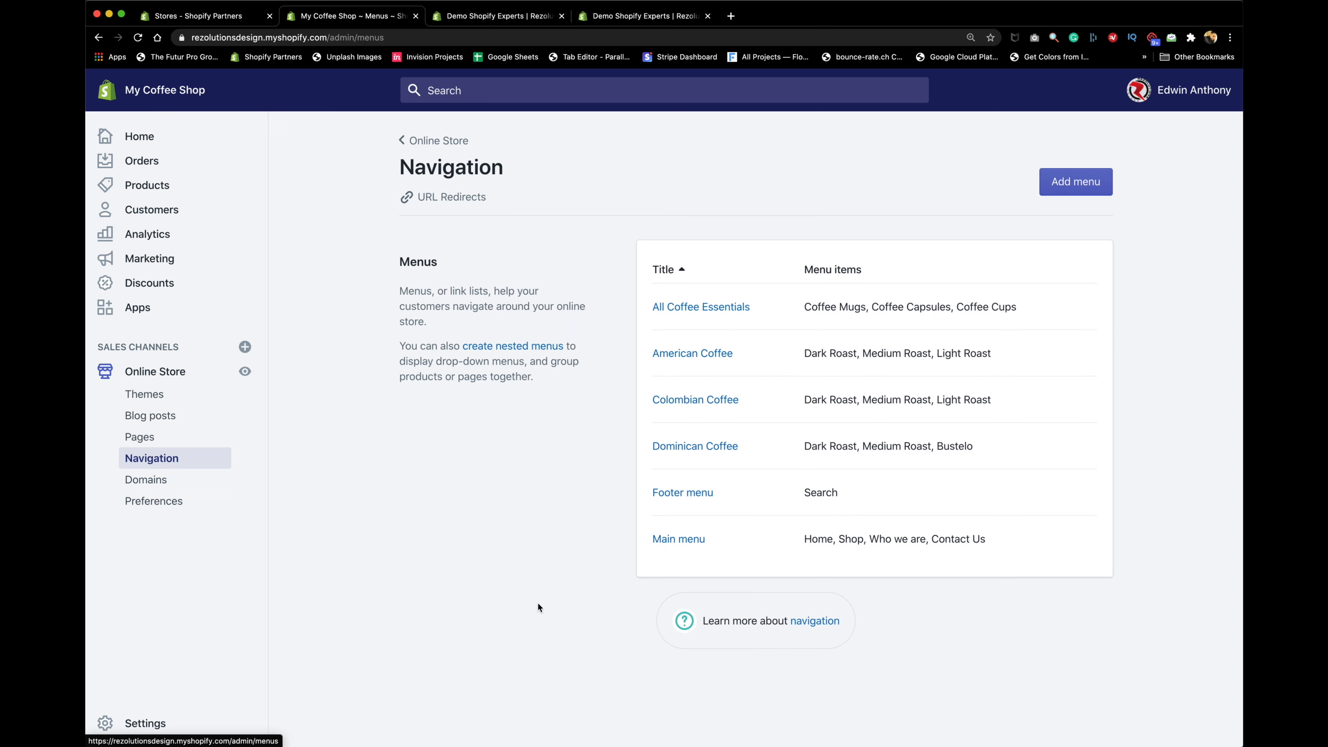
click(679, 545)
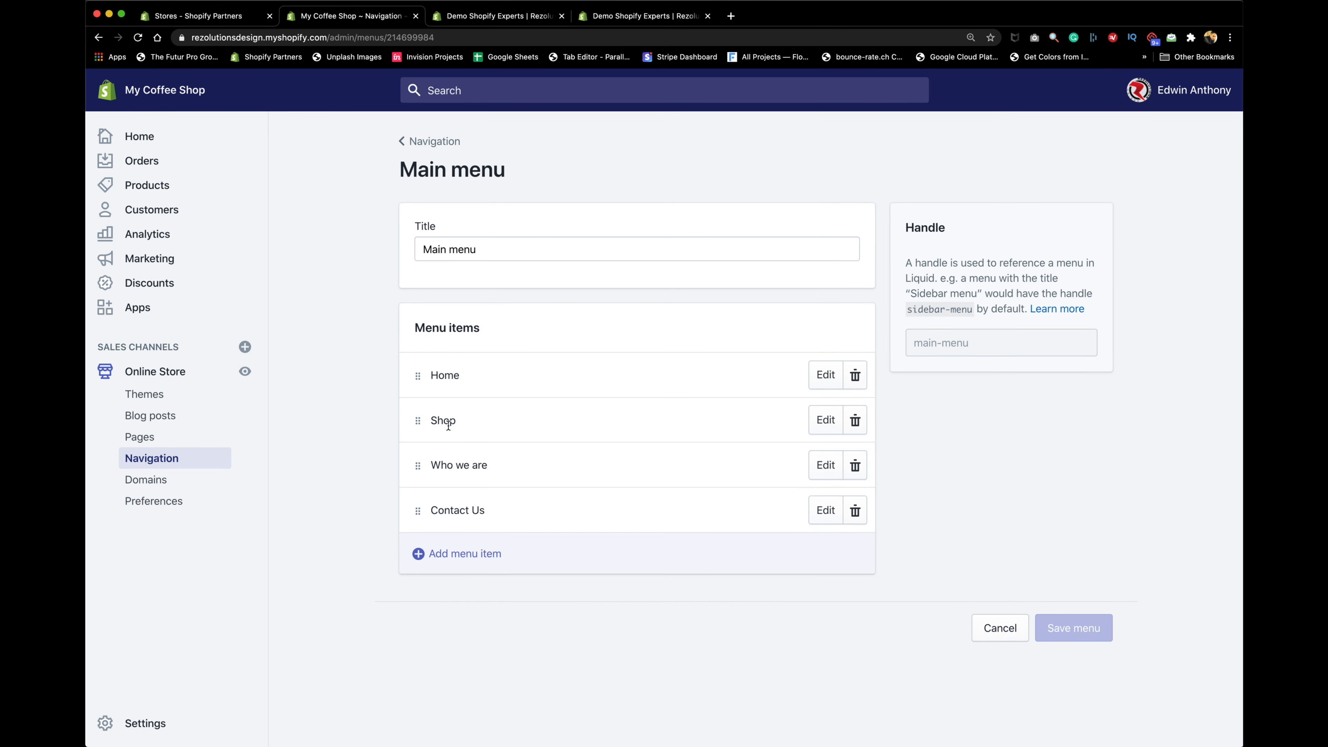
View the storefront's Shop drop-down menu, then return to the Main menu settings in the store admin.
click(245, 371)
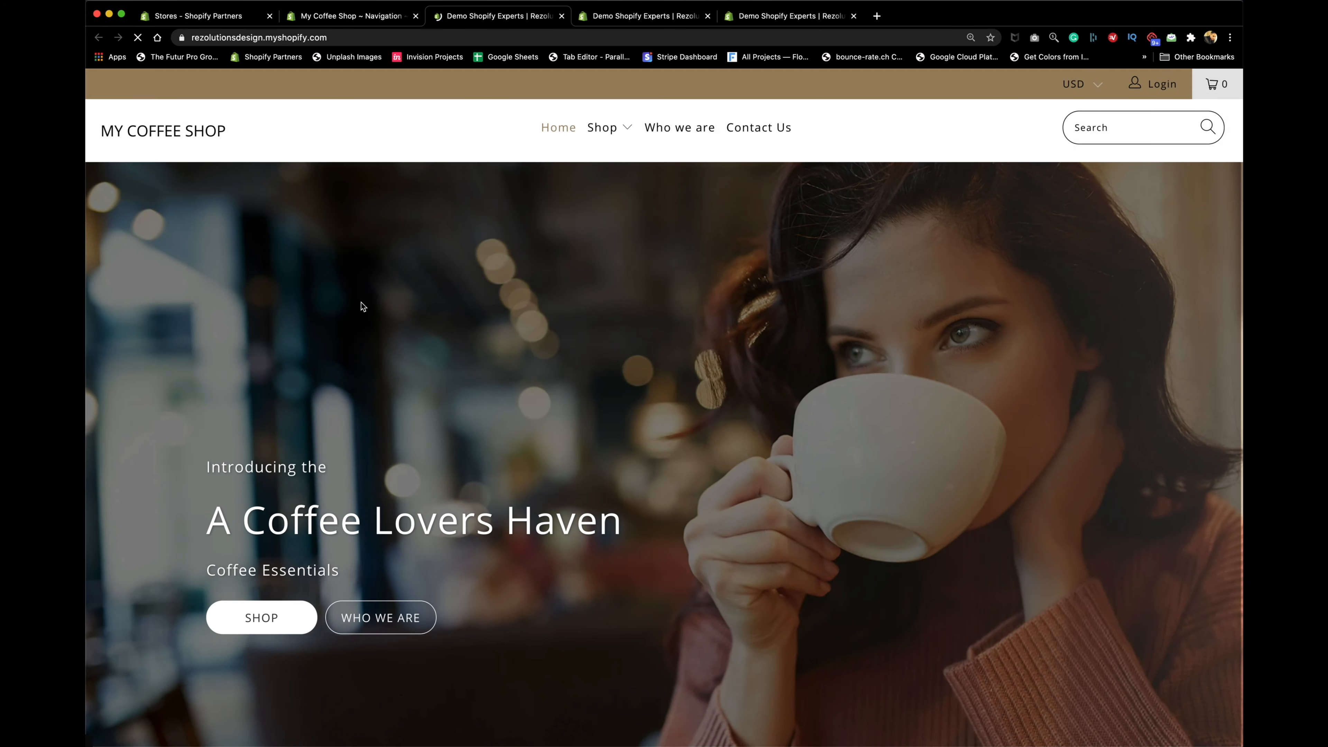
mouse_move(615, 128)
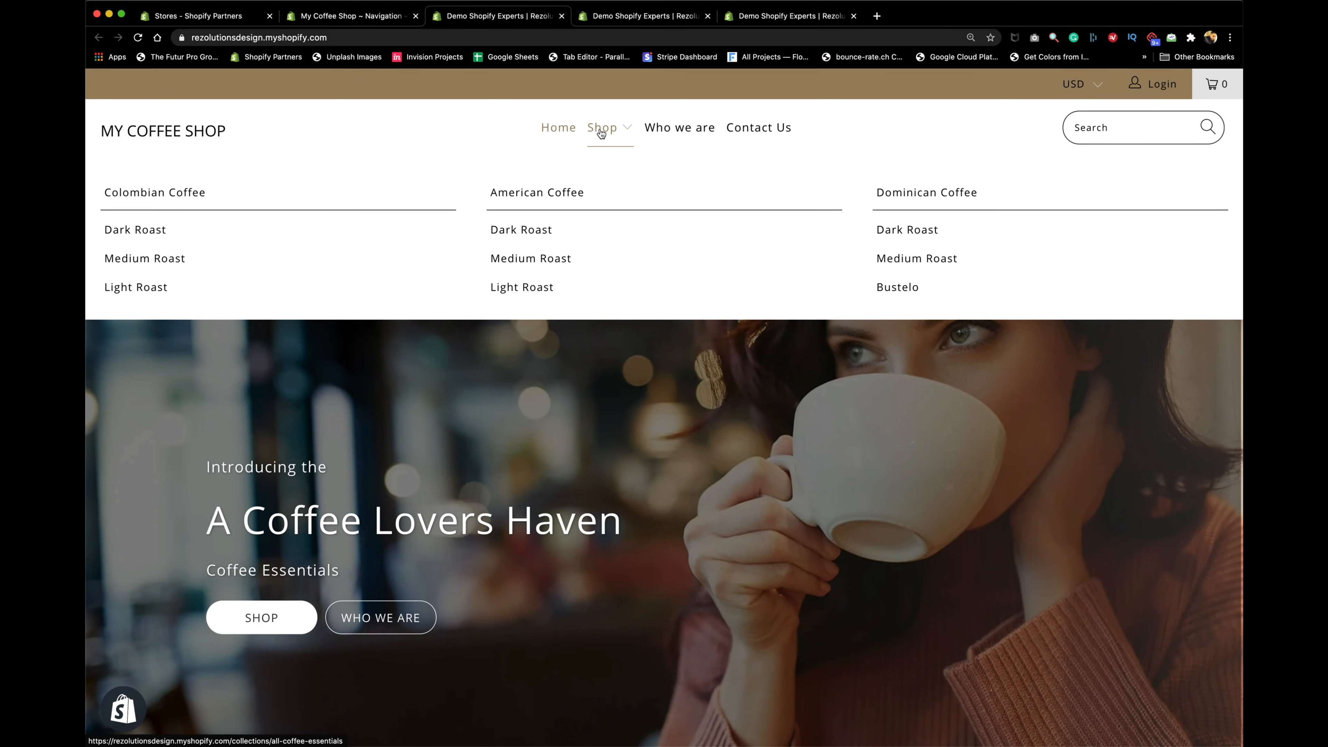
click(350, 15)
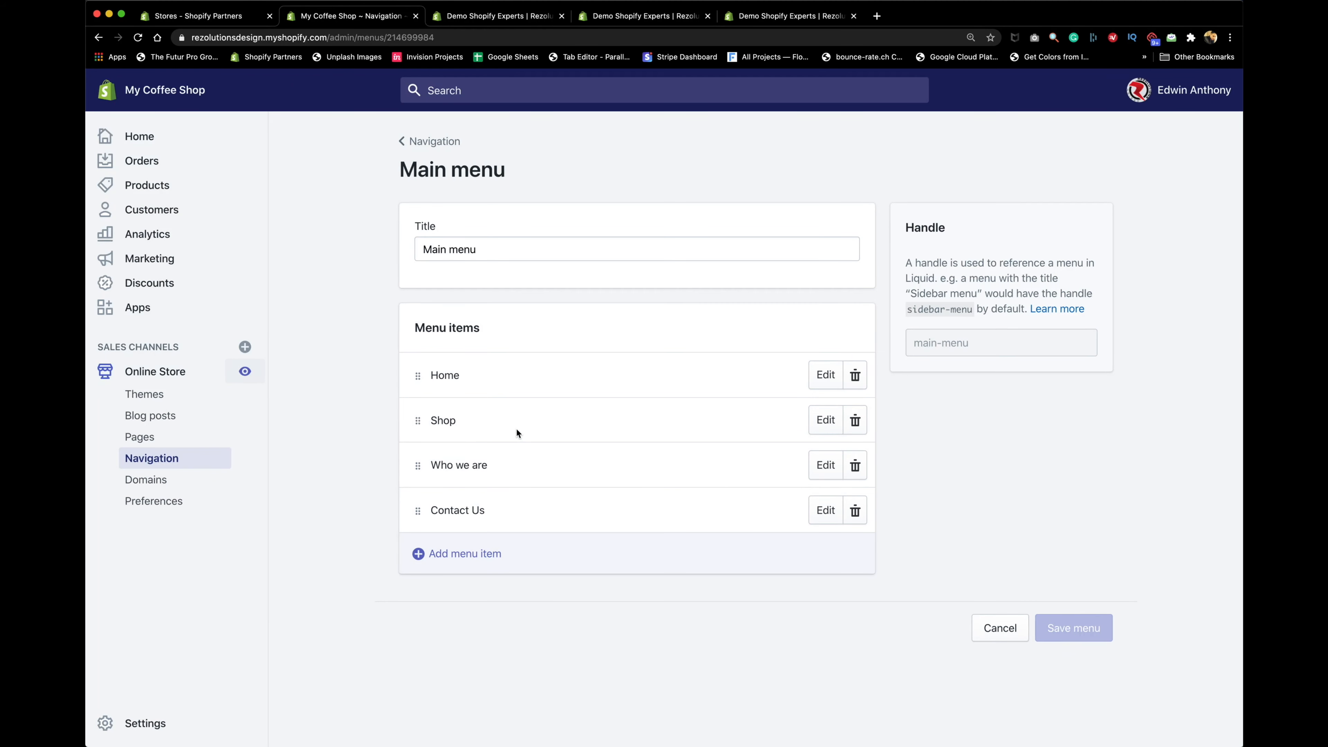
click(826, 419)
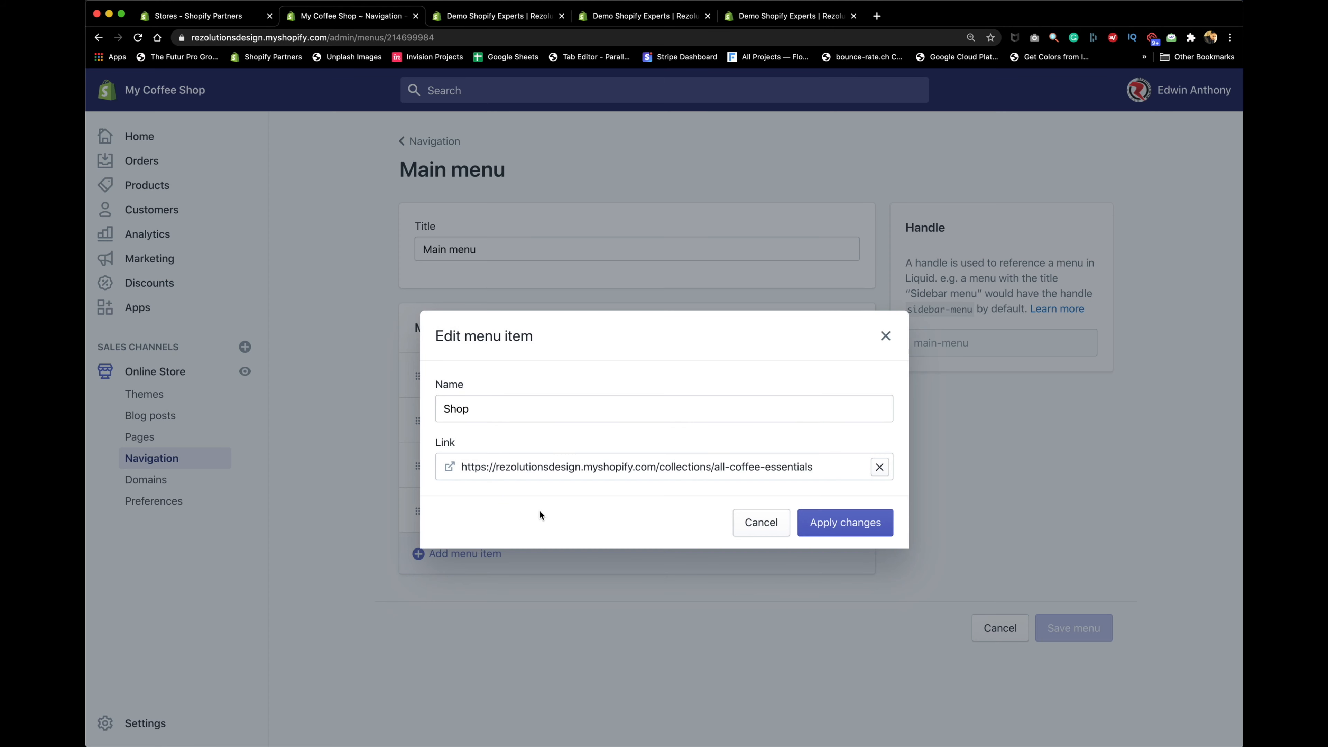
click(882, 472)
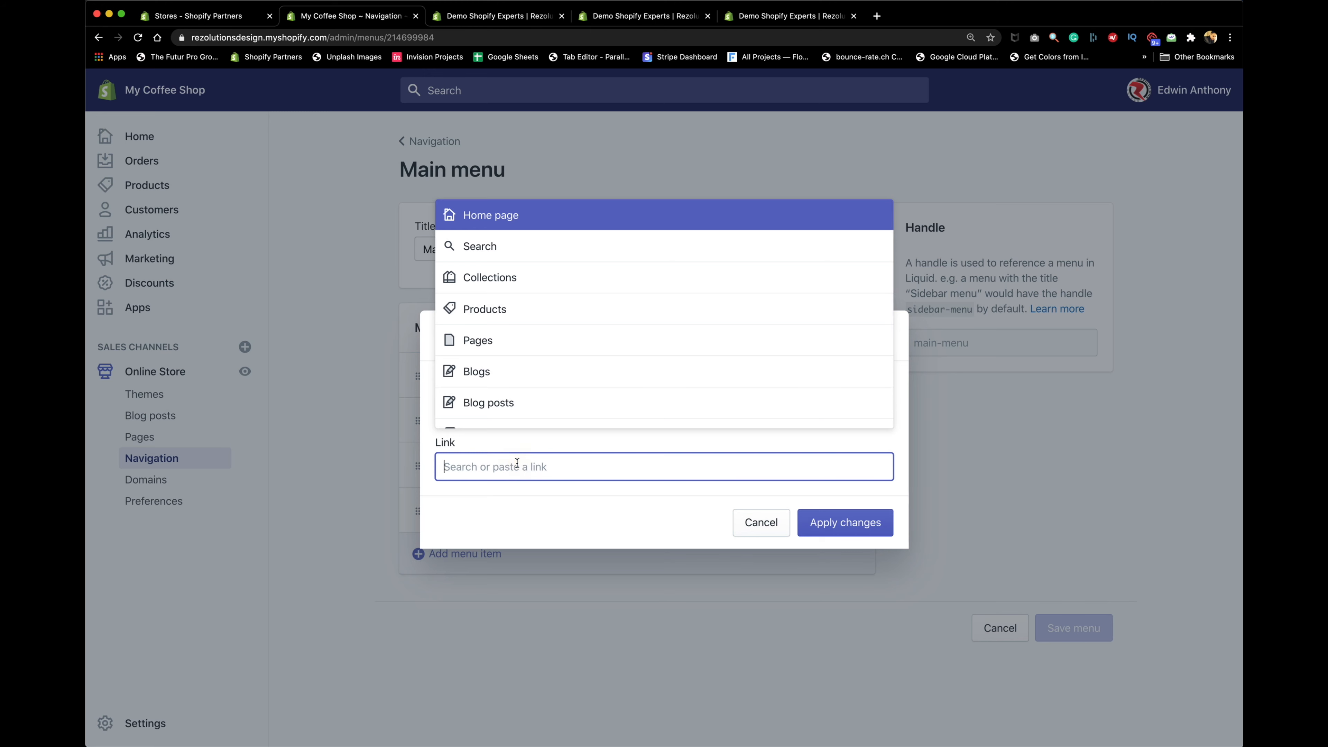
key(cmd+v)
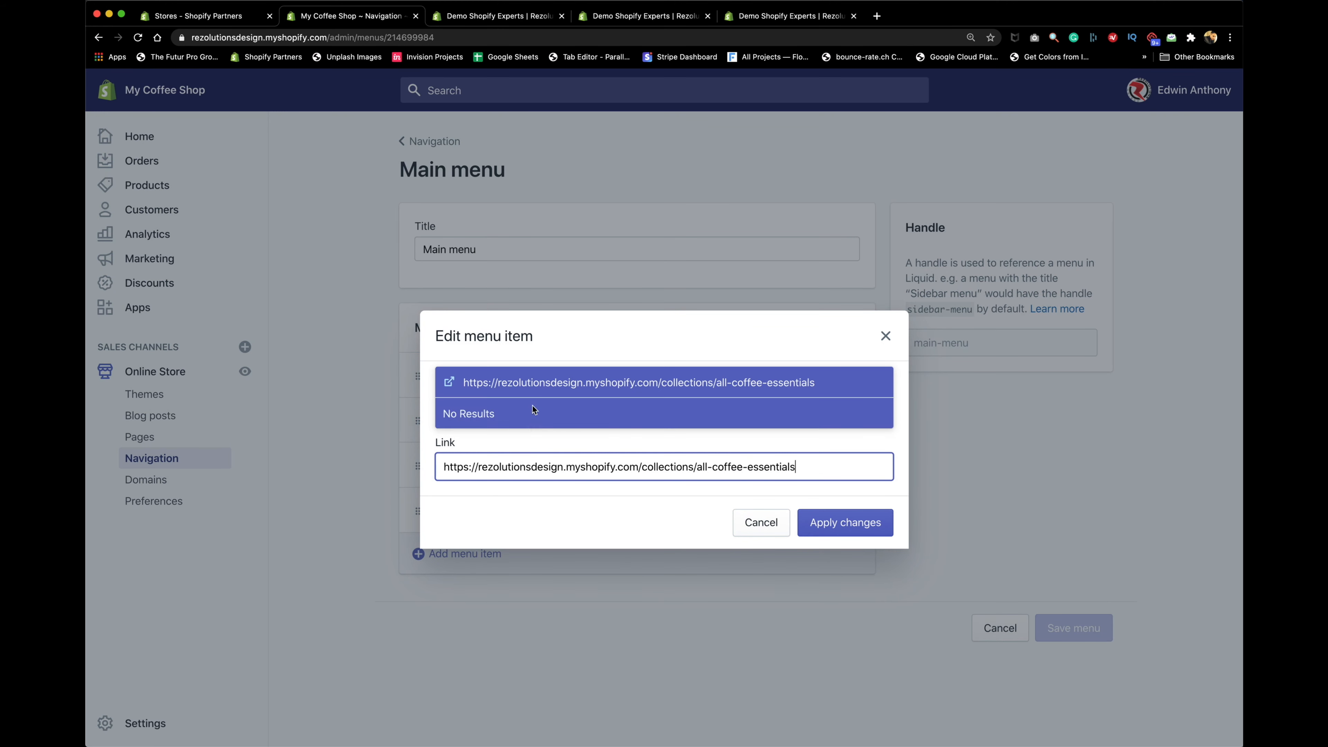
click(534, 384)
click(839, 523)
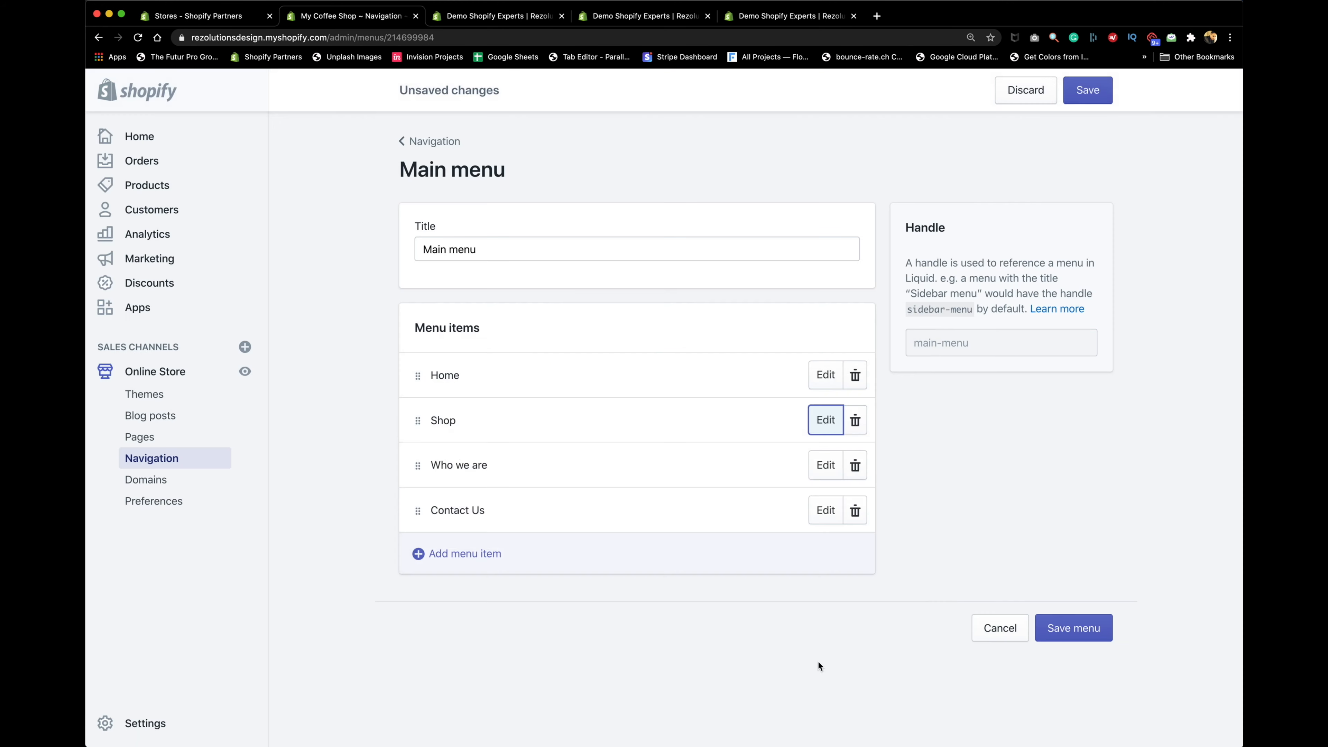
click(1059, 629)
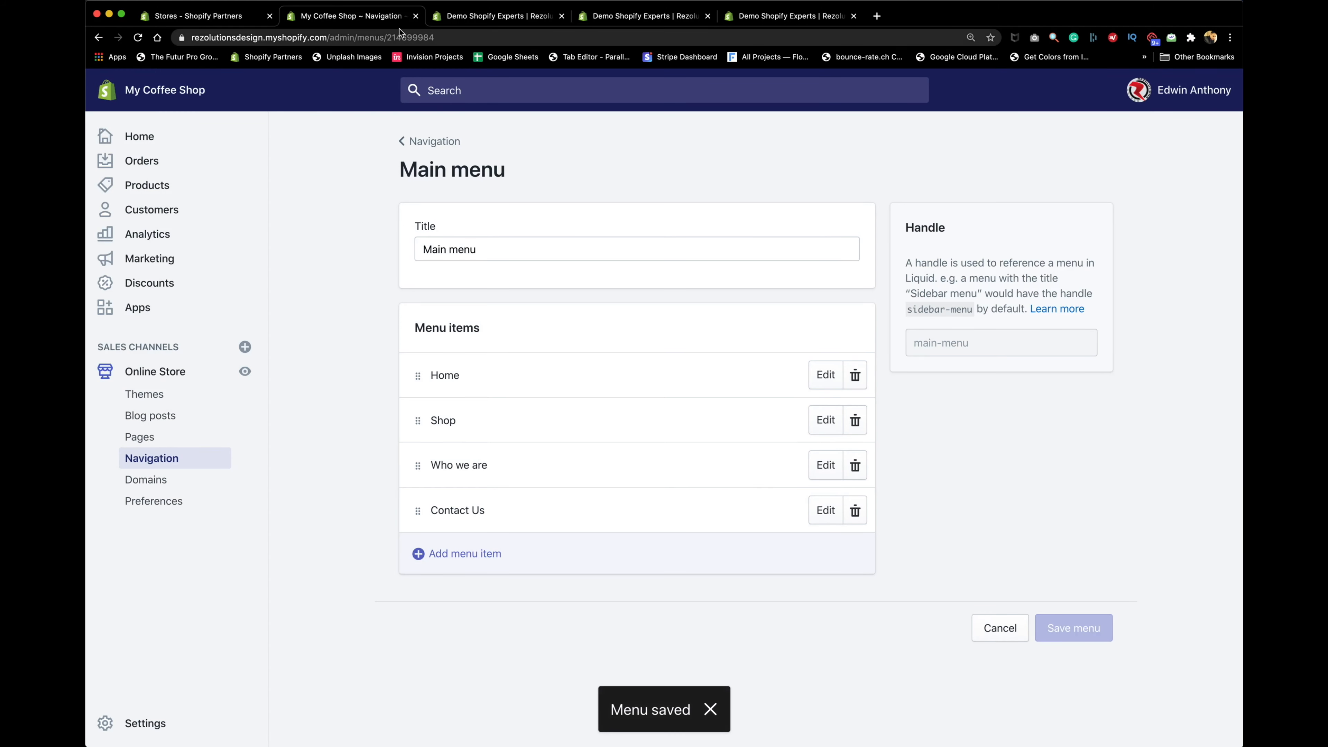
Reload the storefront home page and follow the Shop link to check where it leads.
click(487, 14)
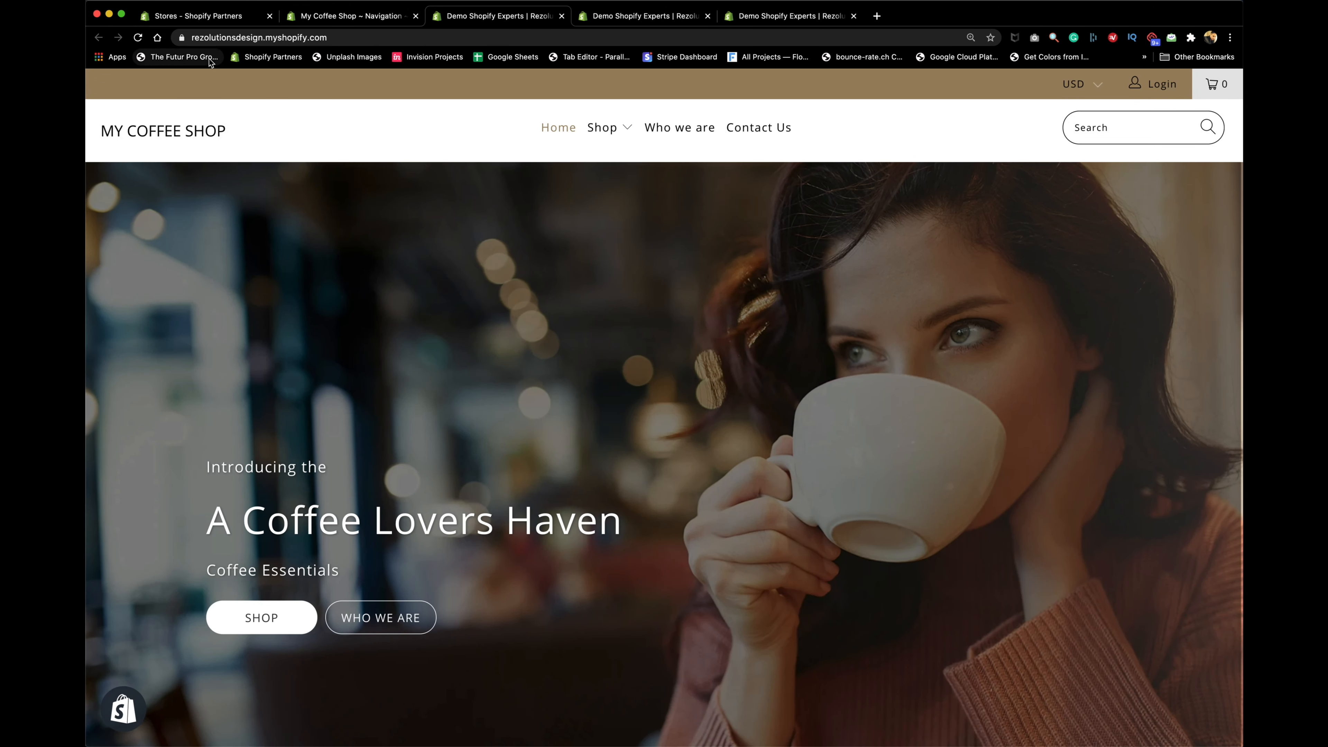
click(137, 37)
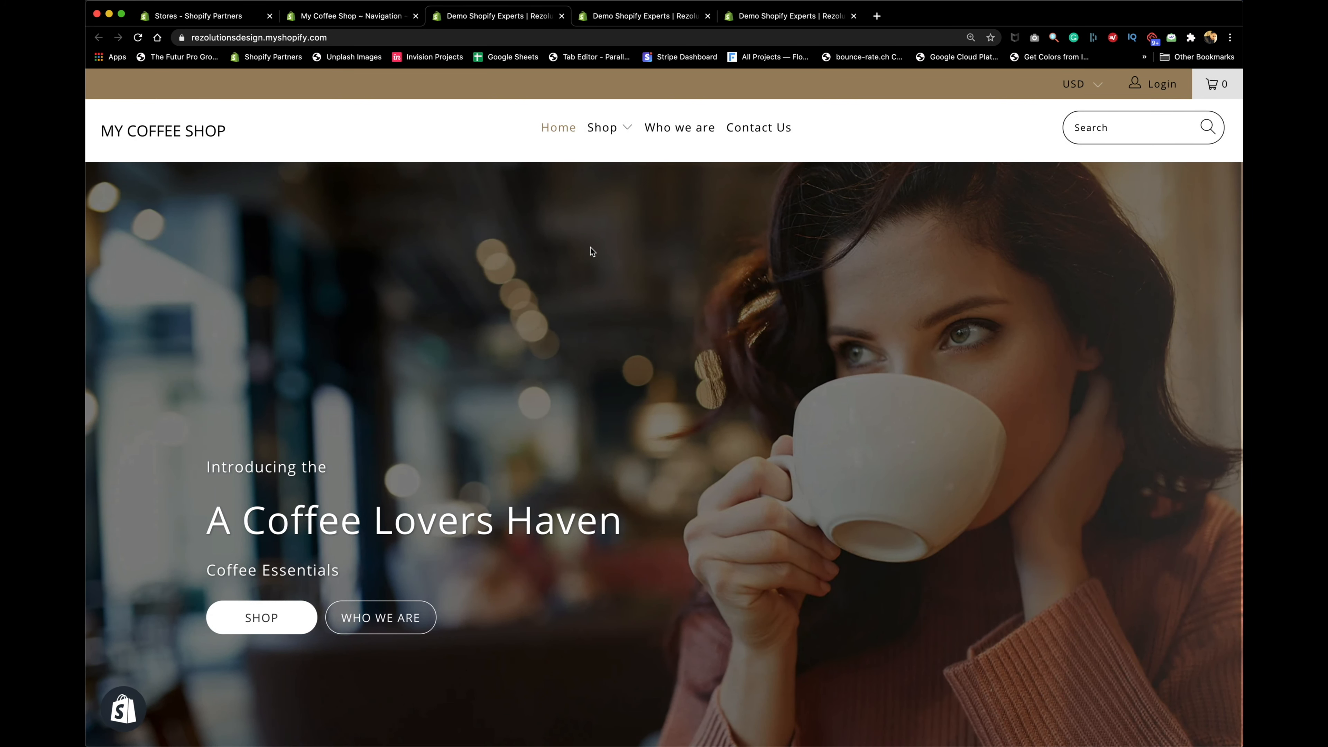
click(603, 127)
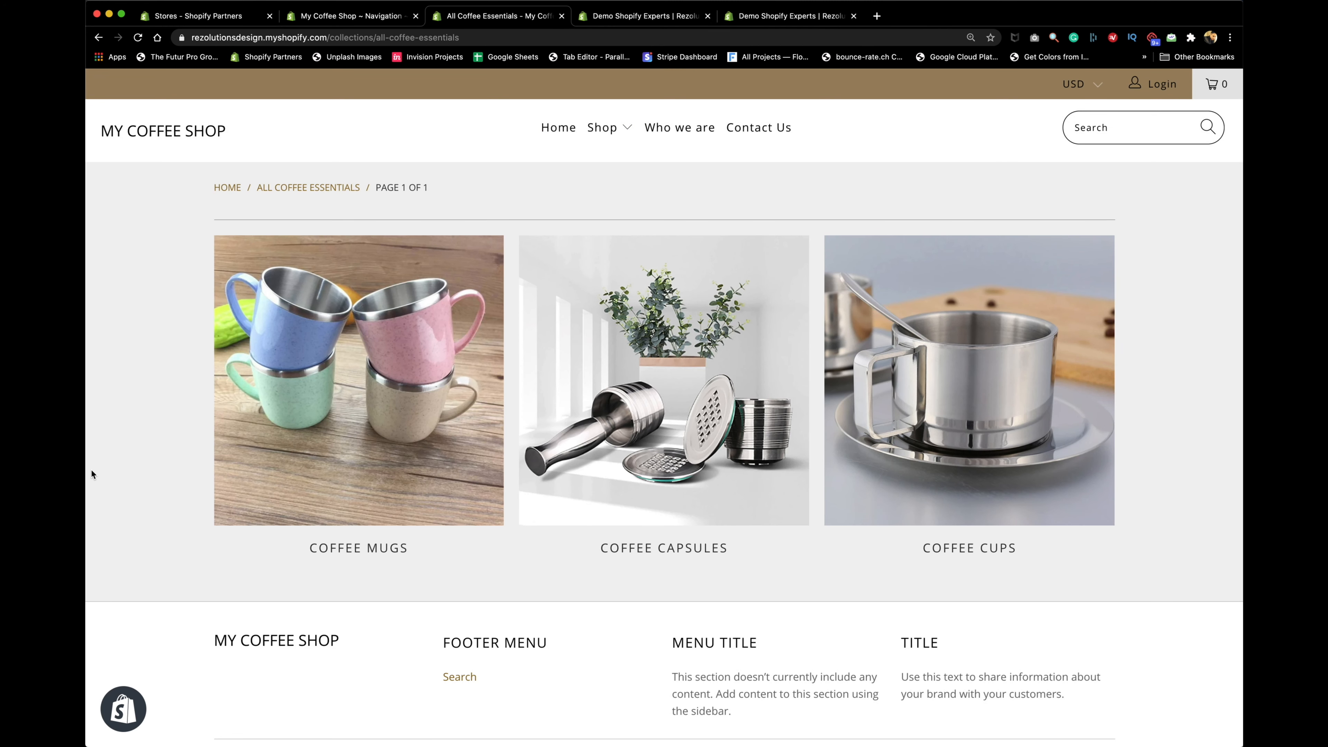
Close all the open storefront pages, leaving the store admin in view.
click(562, 16)
click(474, 16)
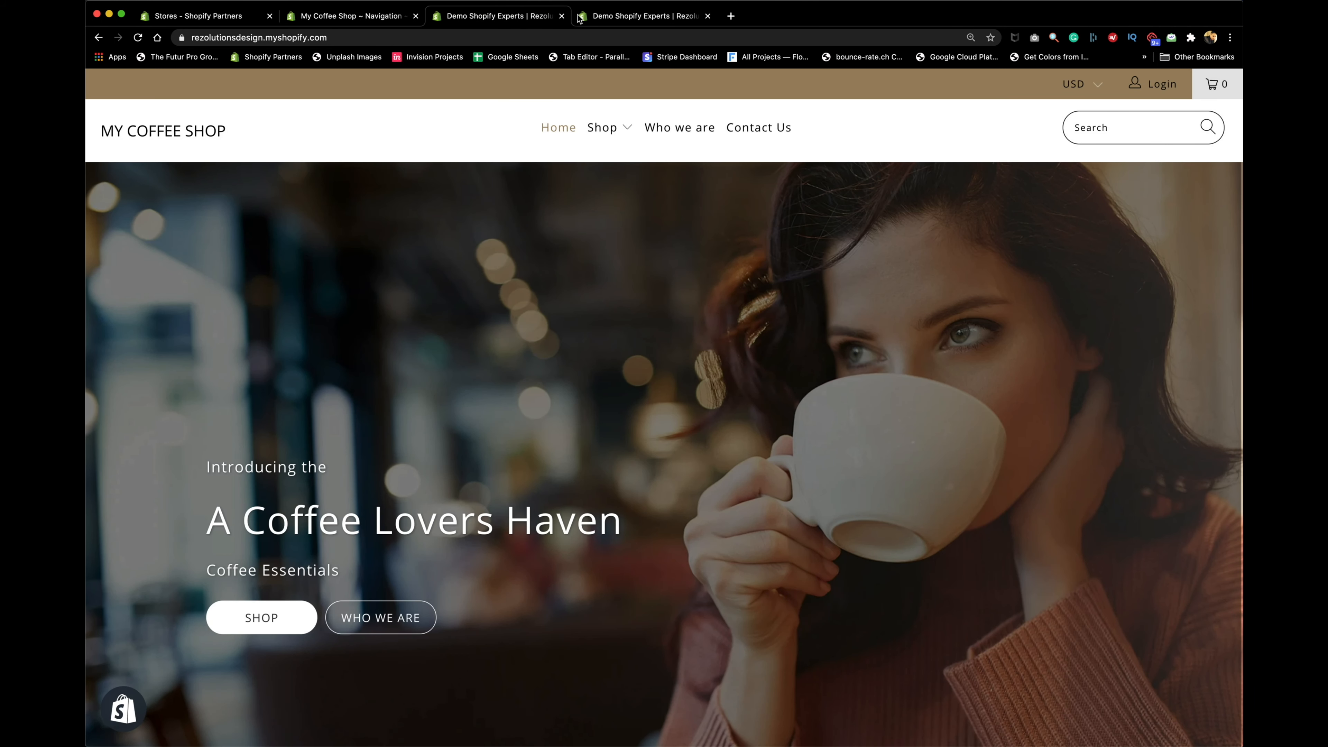
click(561, 15)
click(560, 16)
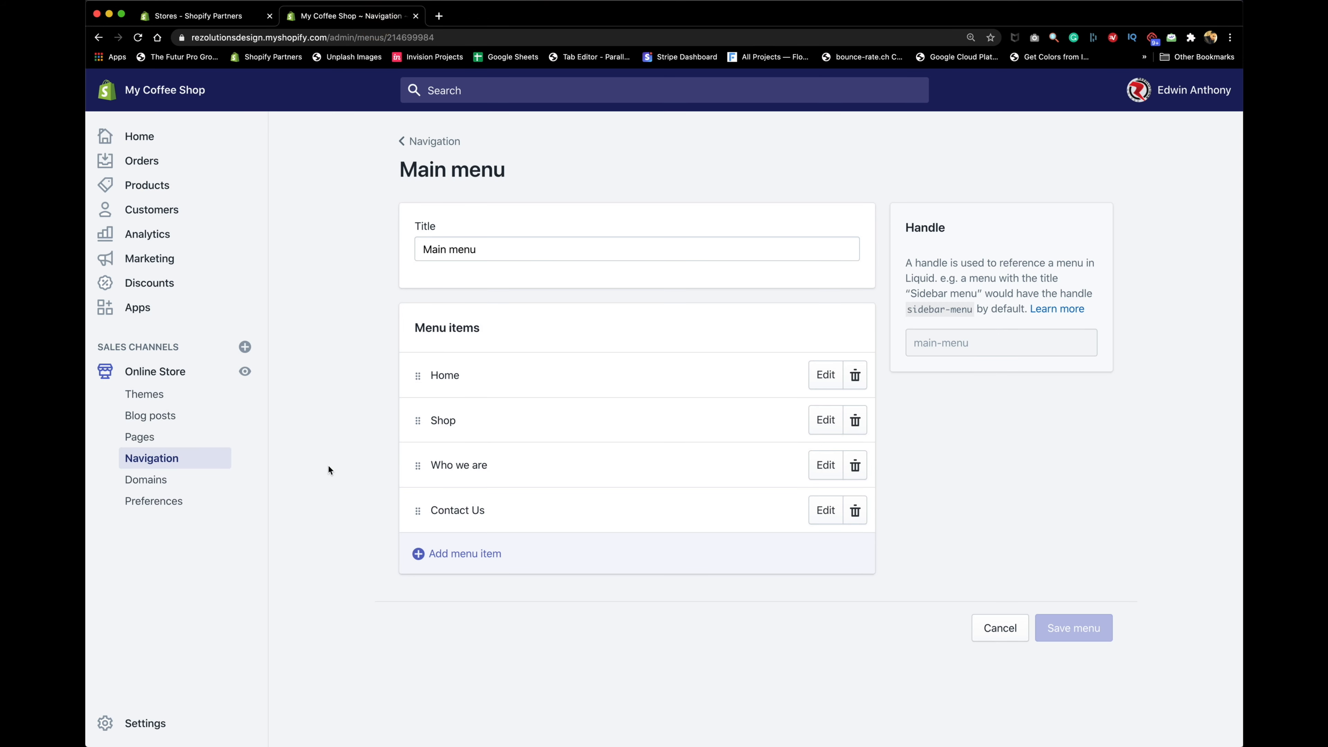
Open the live Turbo 4.1.2 theme for customization in a new browser tab.
click(168, 373)
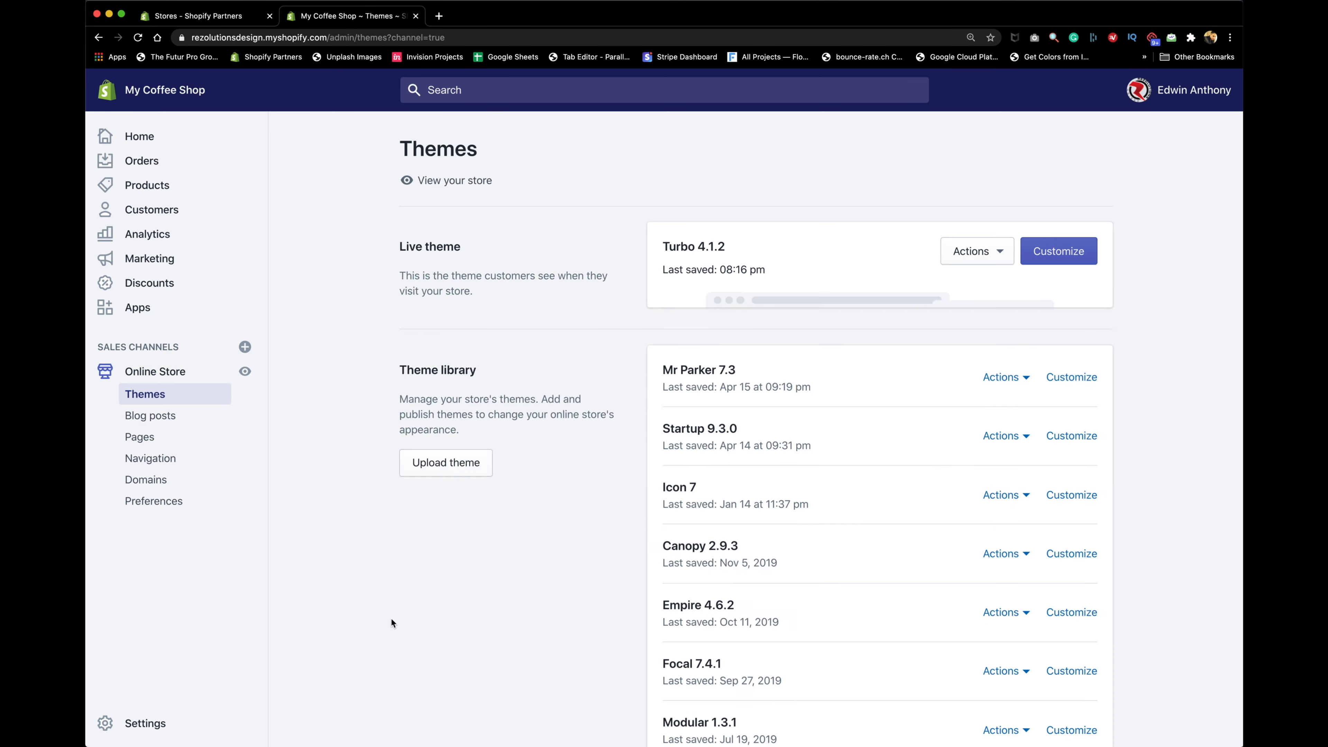
right_click(1051, 262)
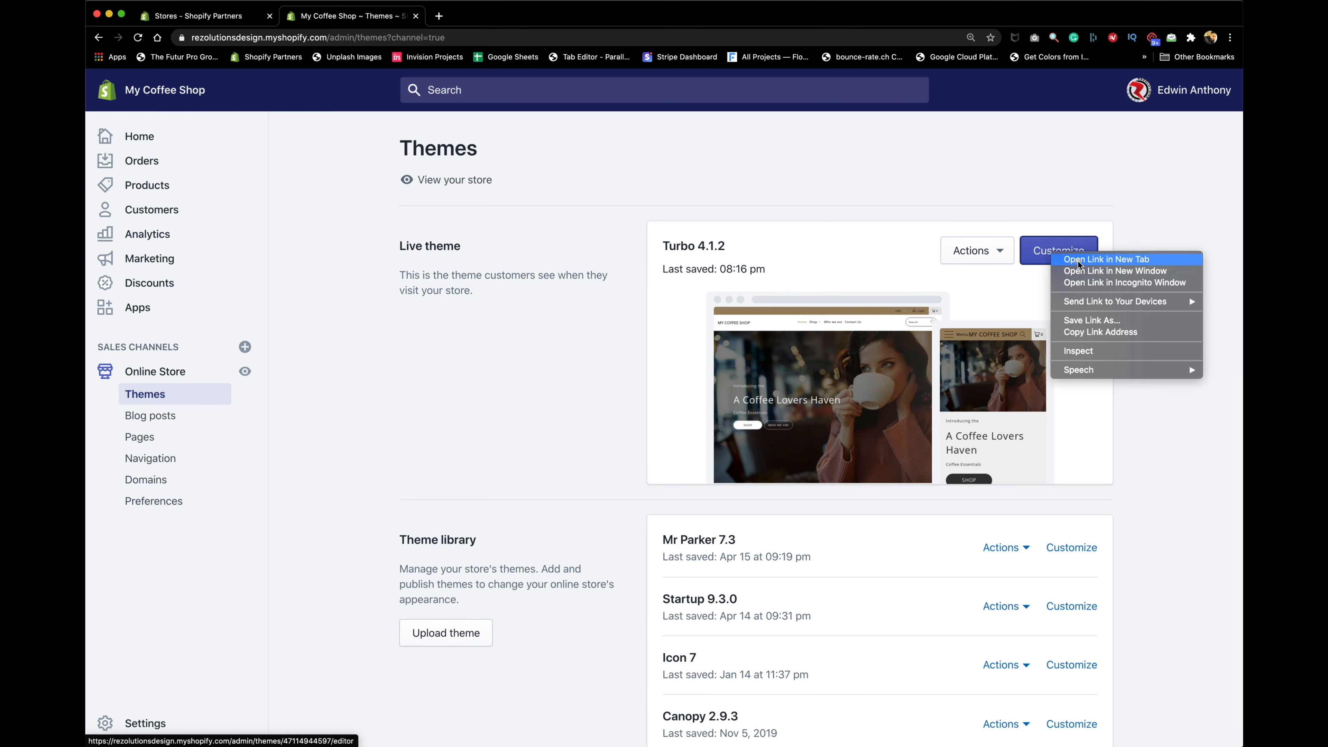
click(1079, 260)
click(496, 20)
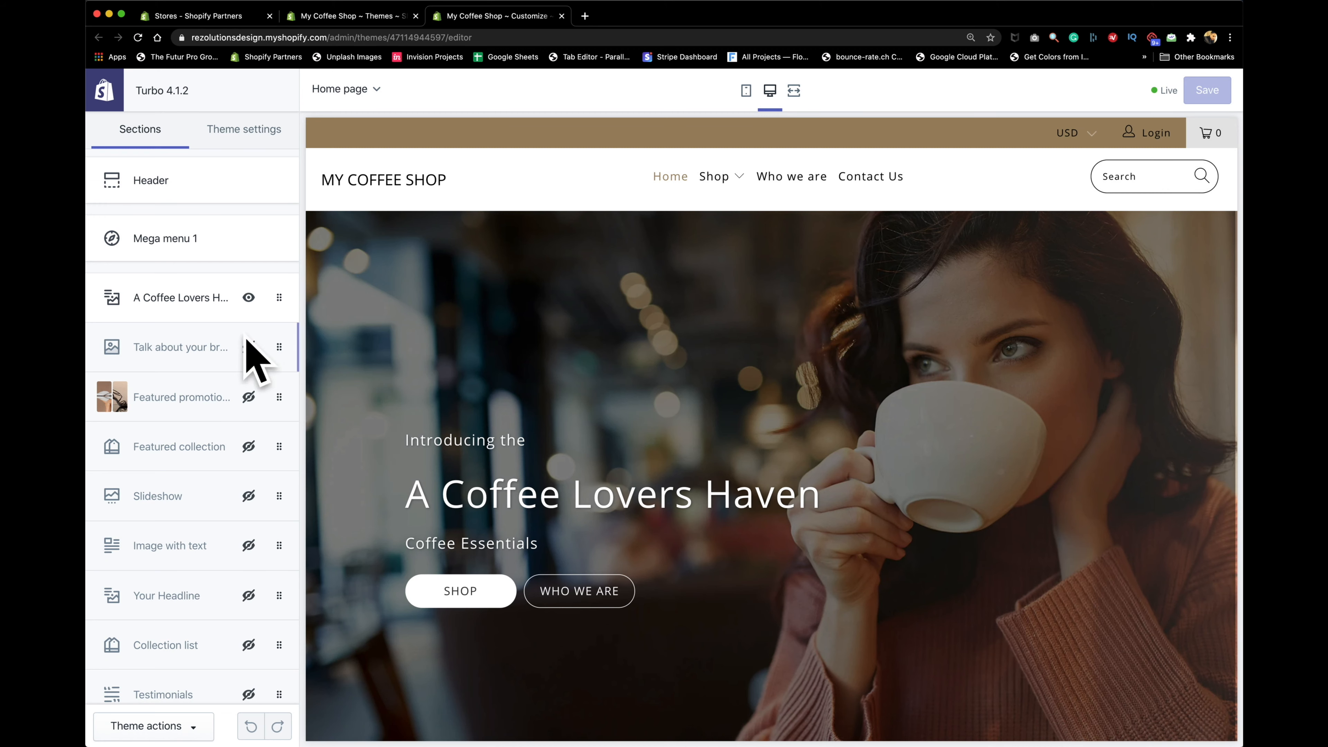
In the A Coffee Lovers Haven home page section, set the first button label to "Discover Essentials".
click(159, 299)
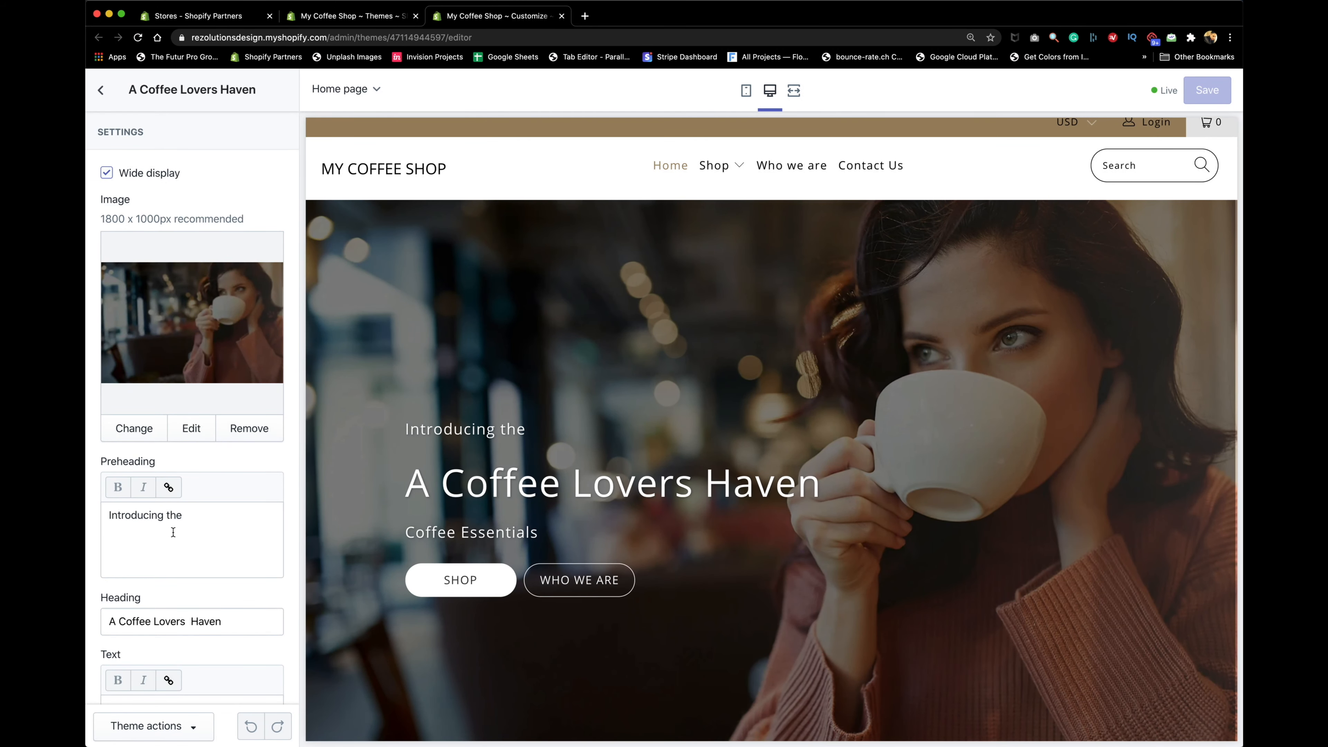
scroll(173, 532, down, 10)
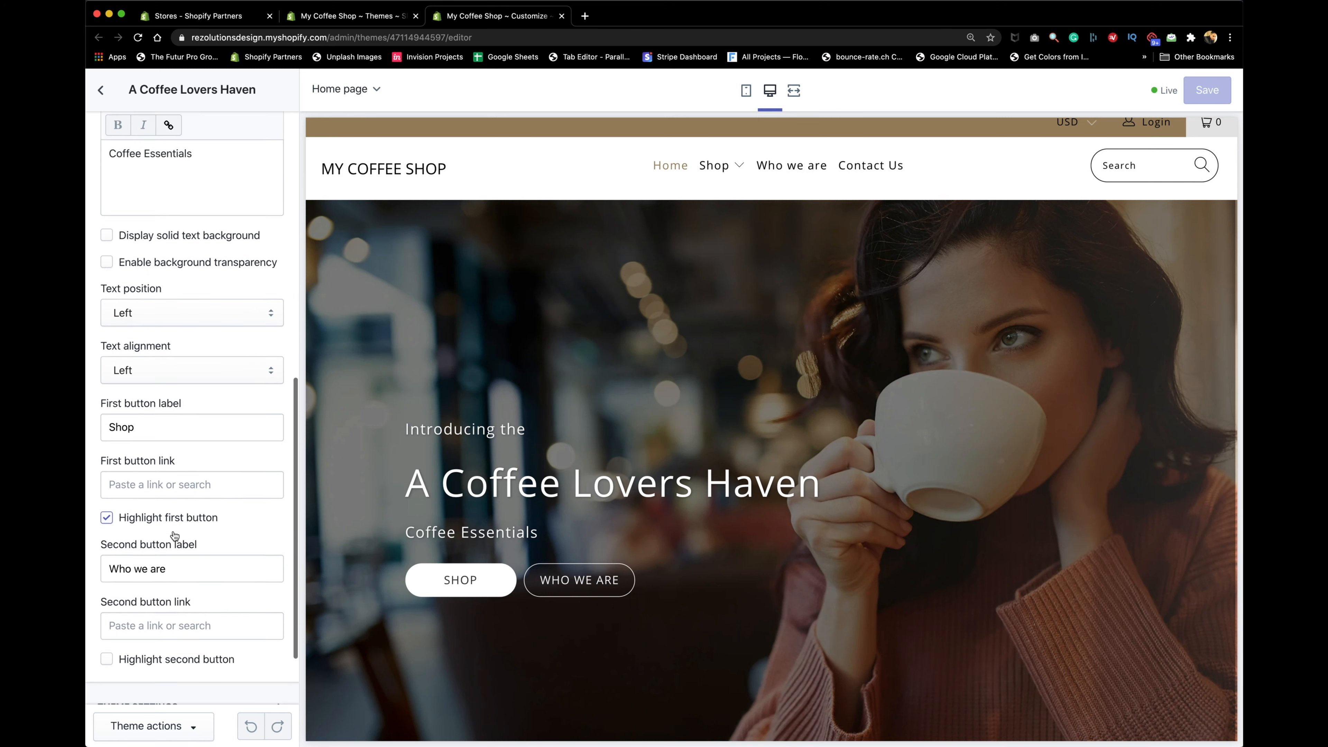
scroll(174, 535, down, 2)
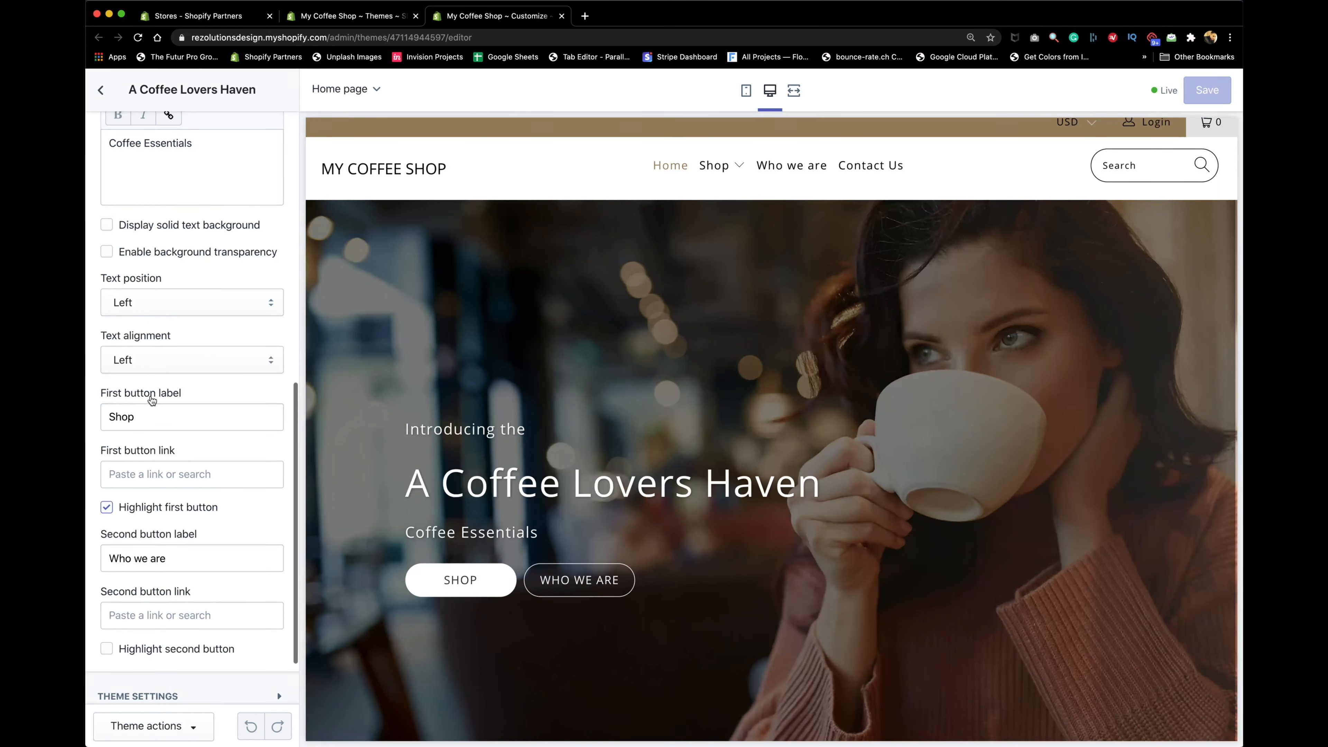
click(145, 419)
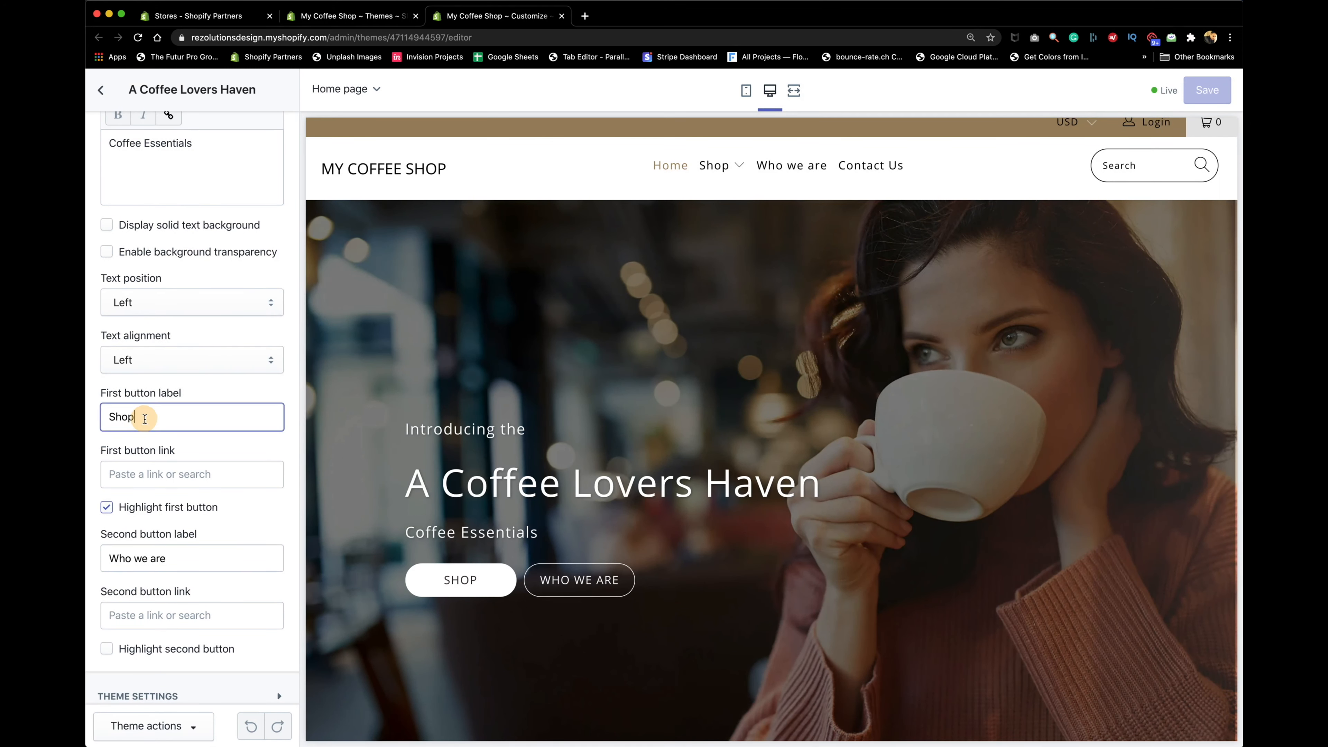
double_click(145, 418)
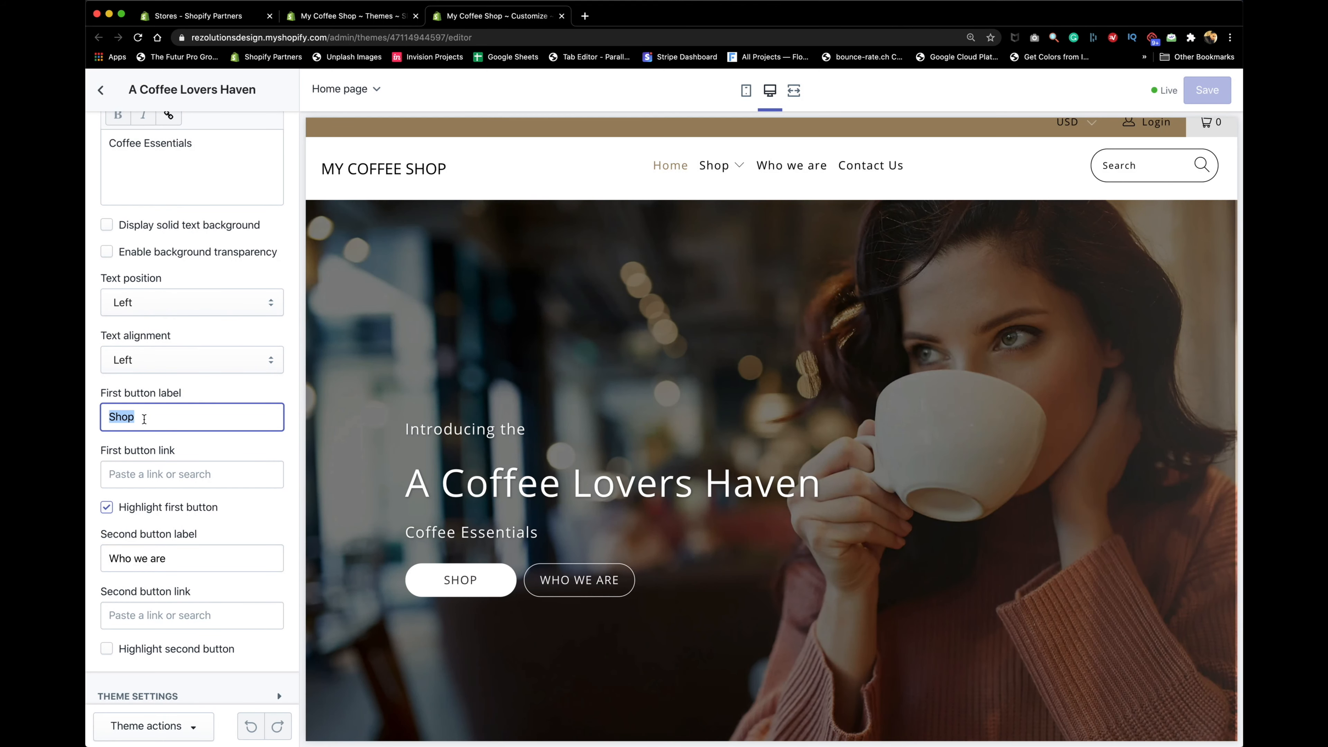
text(Discover)
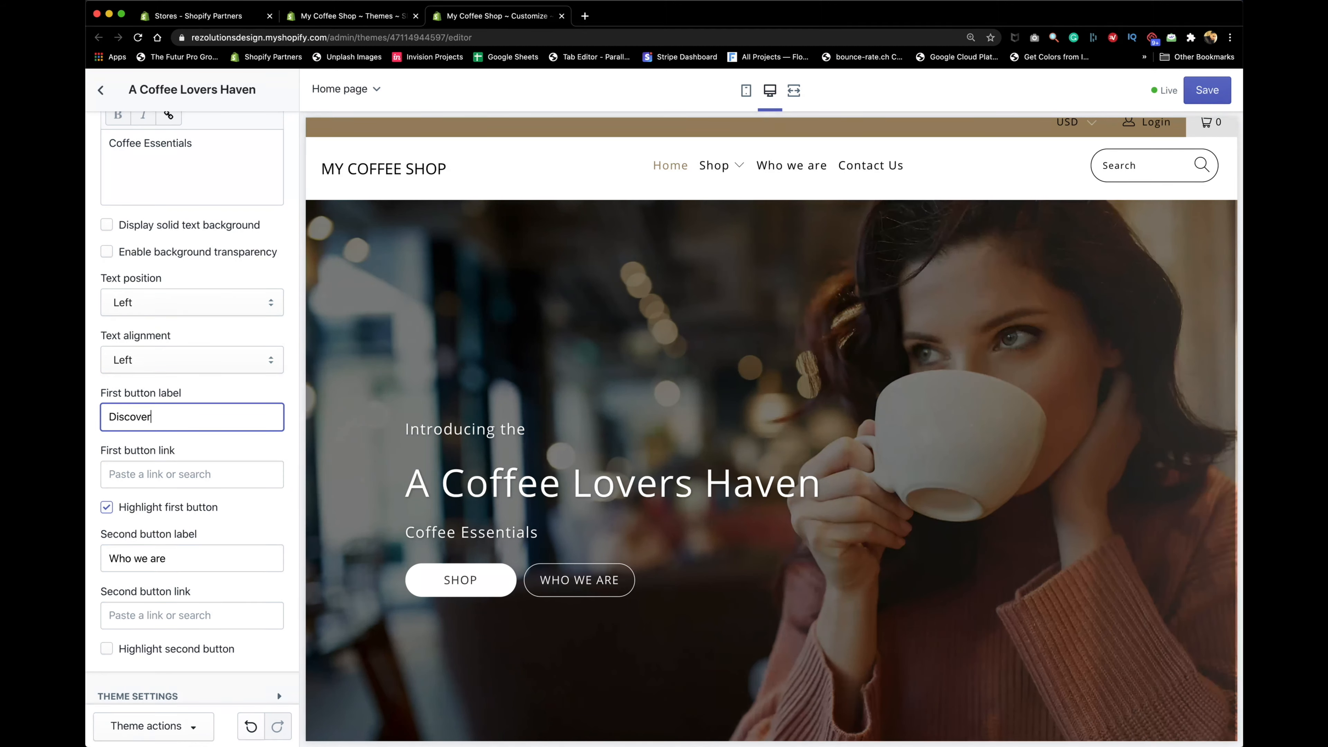
text( C)
key(BackSpace)
text(Essentials)
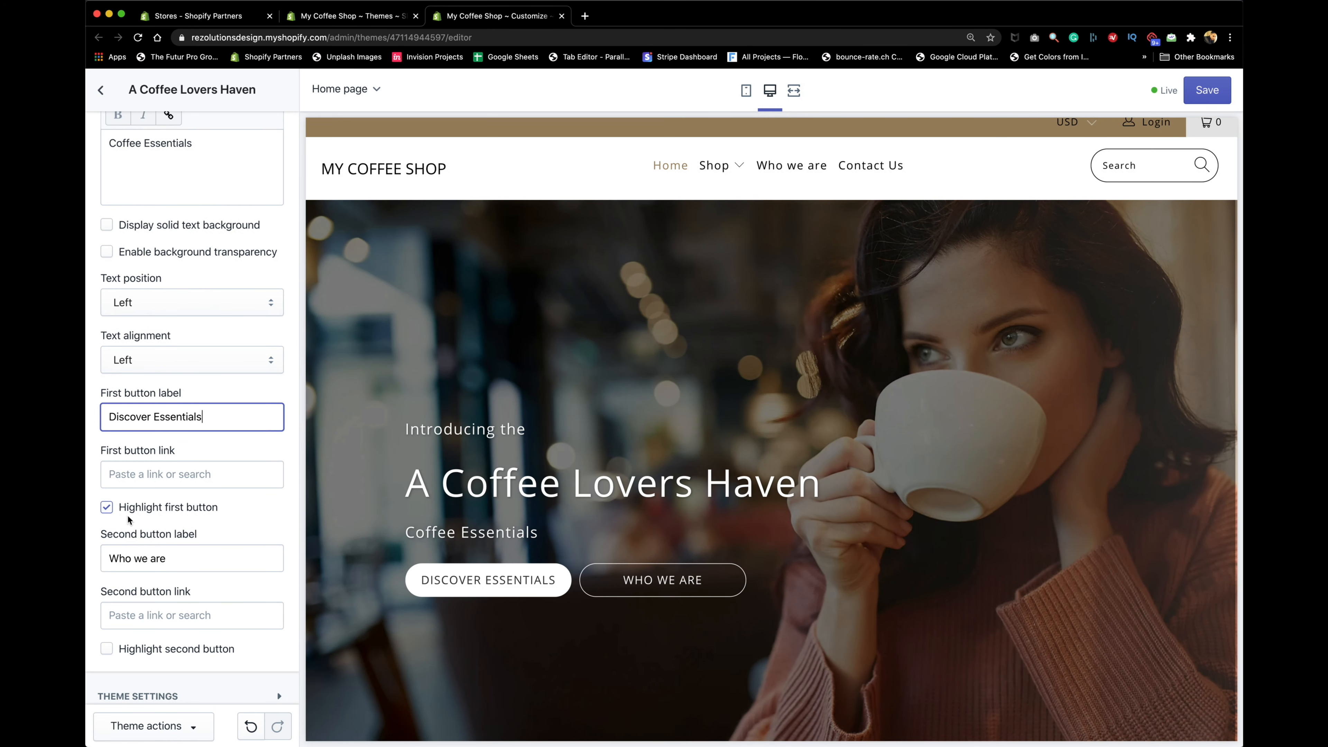
Link the banner's first button to the copied all-coffee-essentials collection address and save the theme.
click(138, 473)
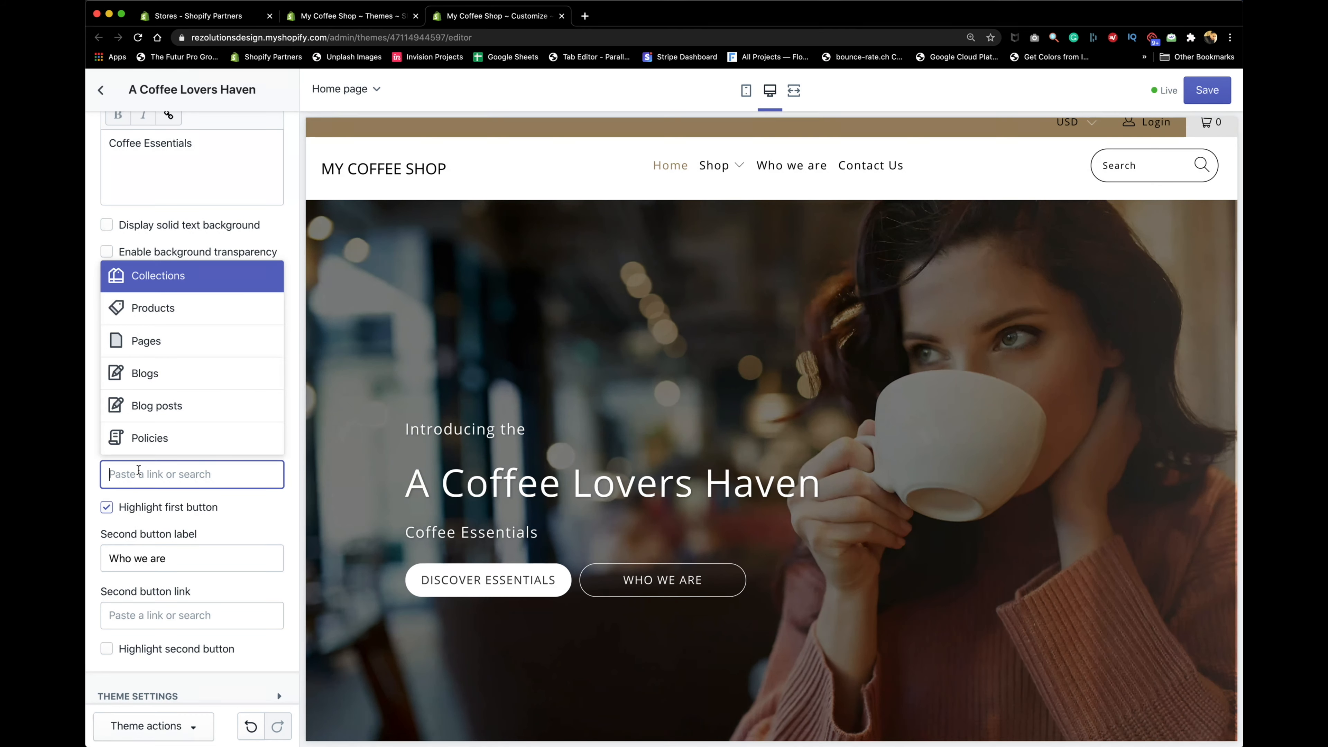
key(super+v)
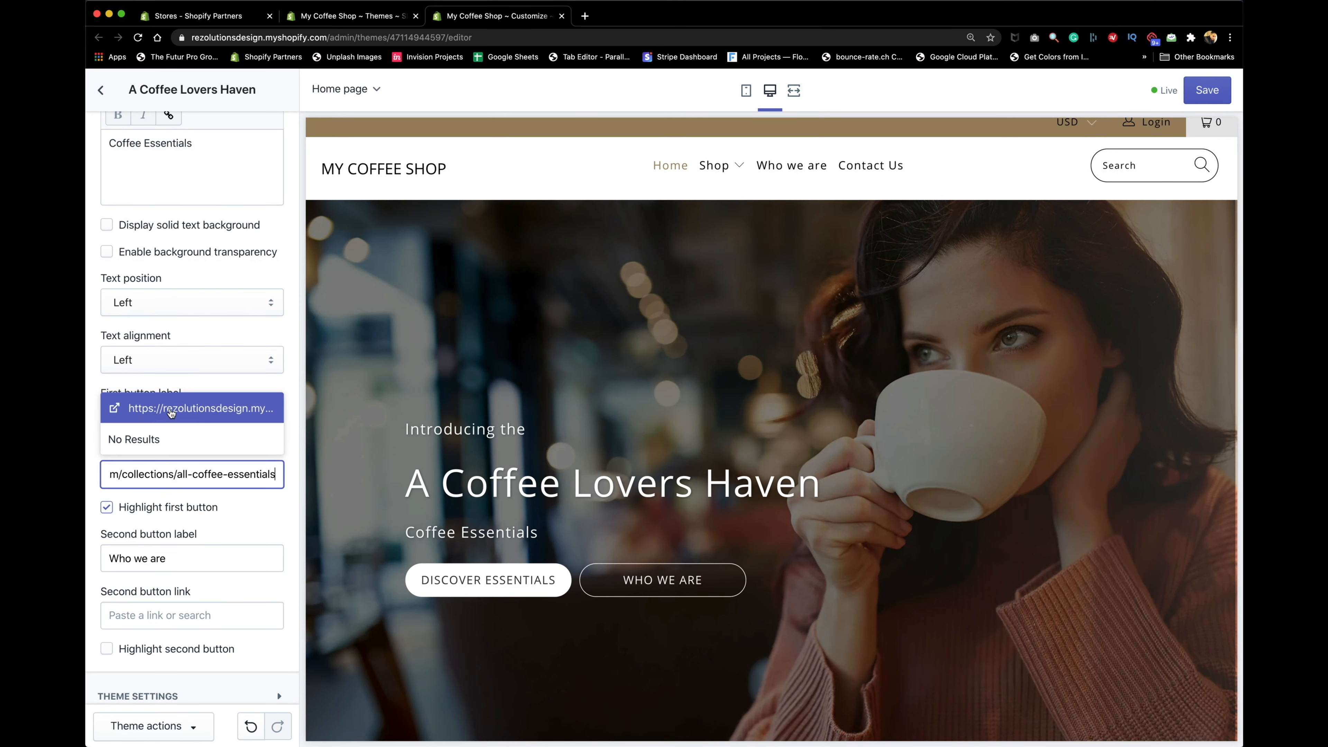
key(Return)
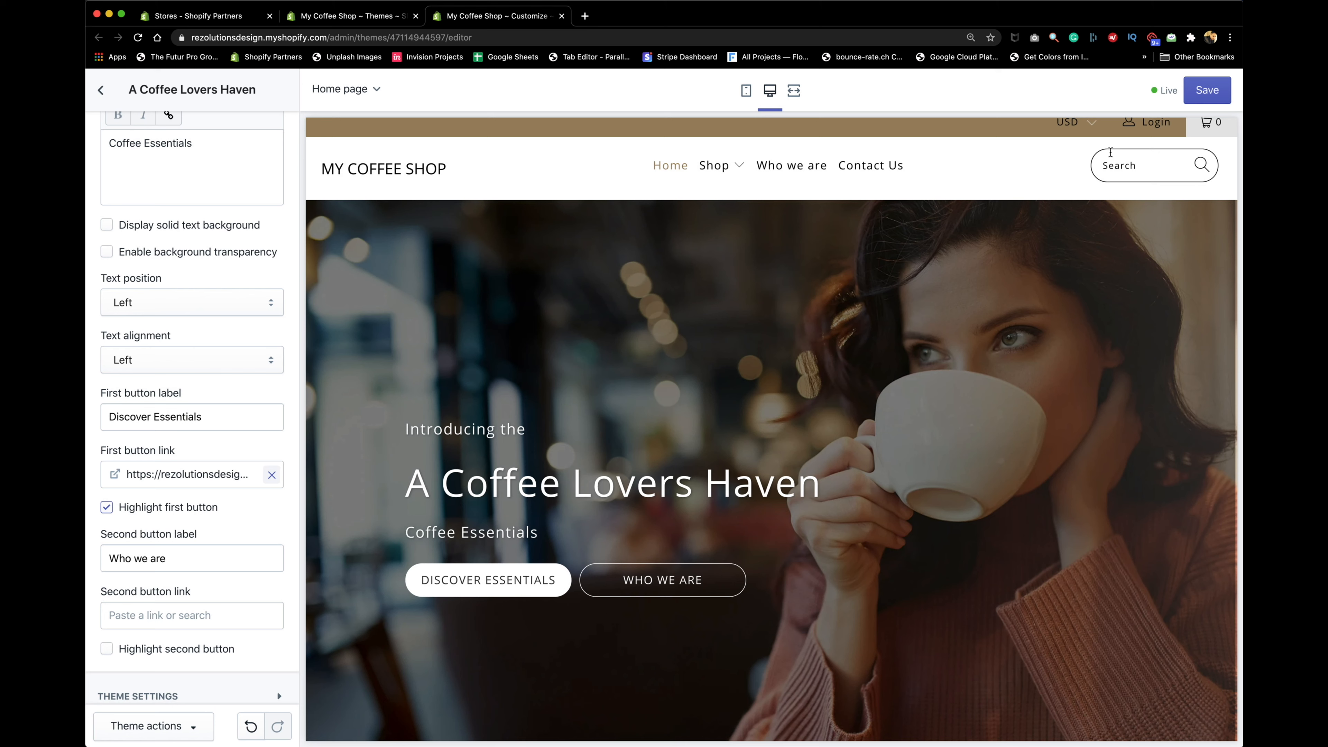
click(1203, 86)
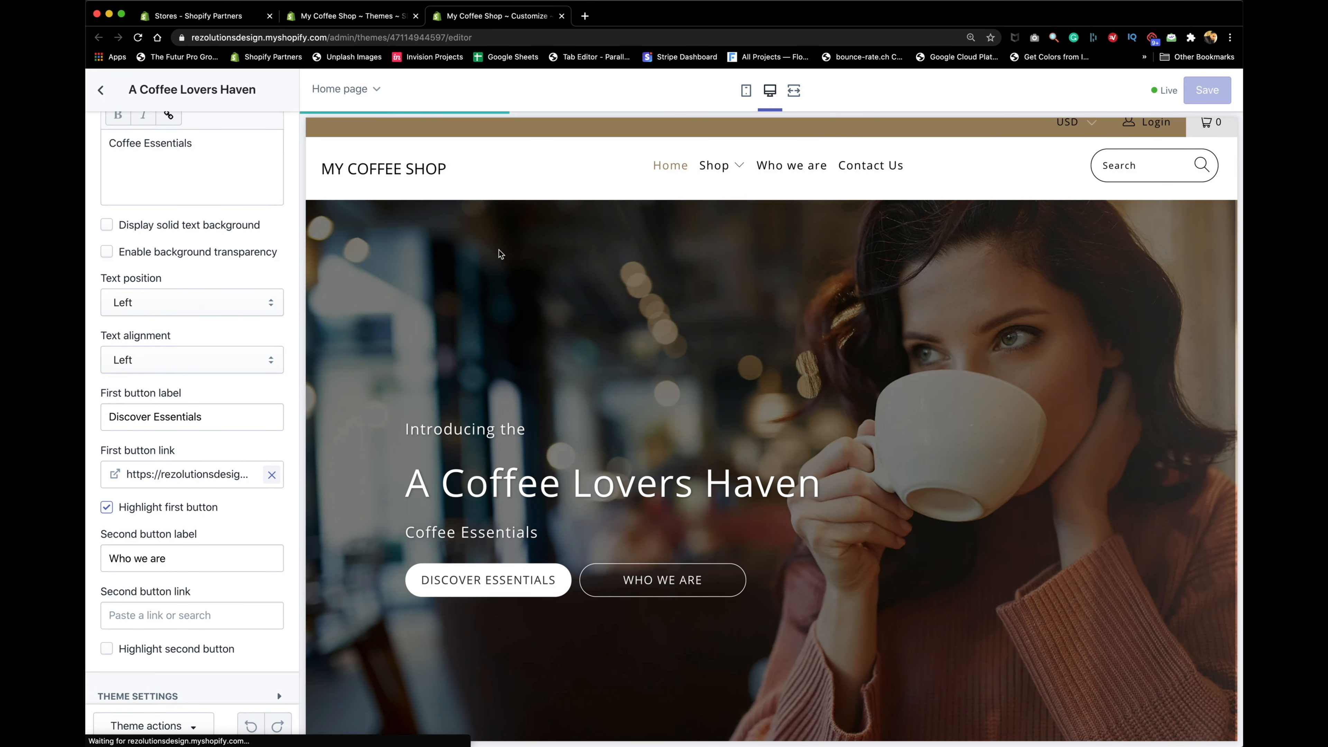
View the storefront, follow the Discover Essentials button and open the Coffee Mugs sub-collection to test the links.
click(346, 16)
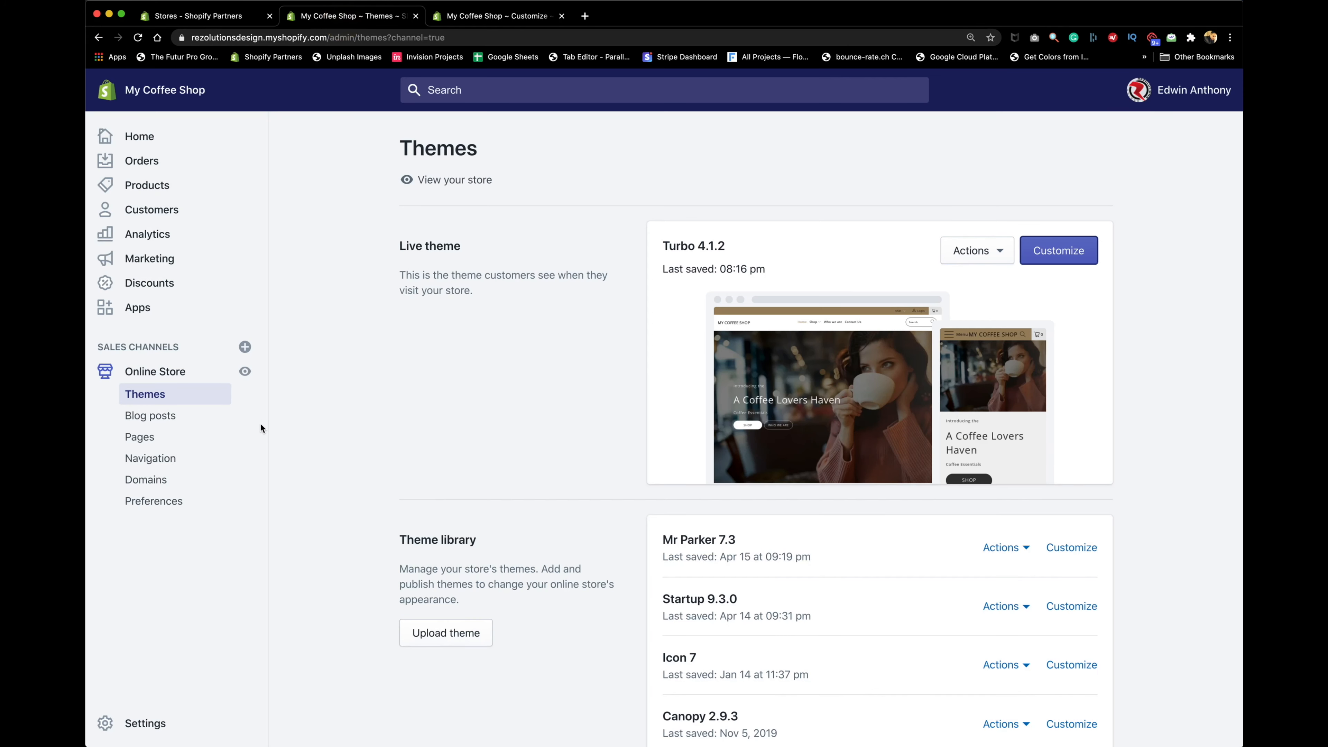
click(249, 372)
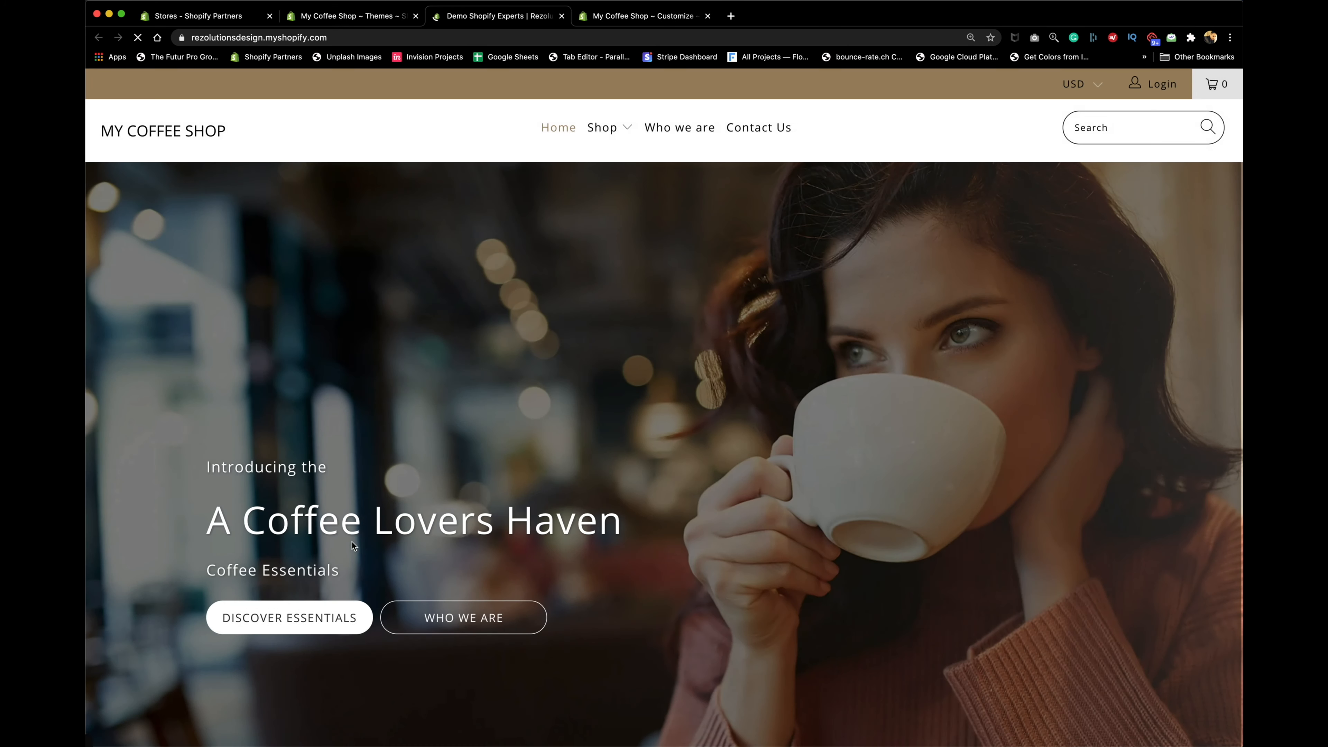
click(277, 624)
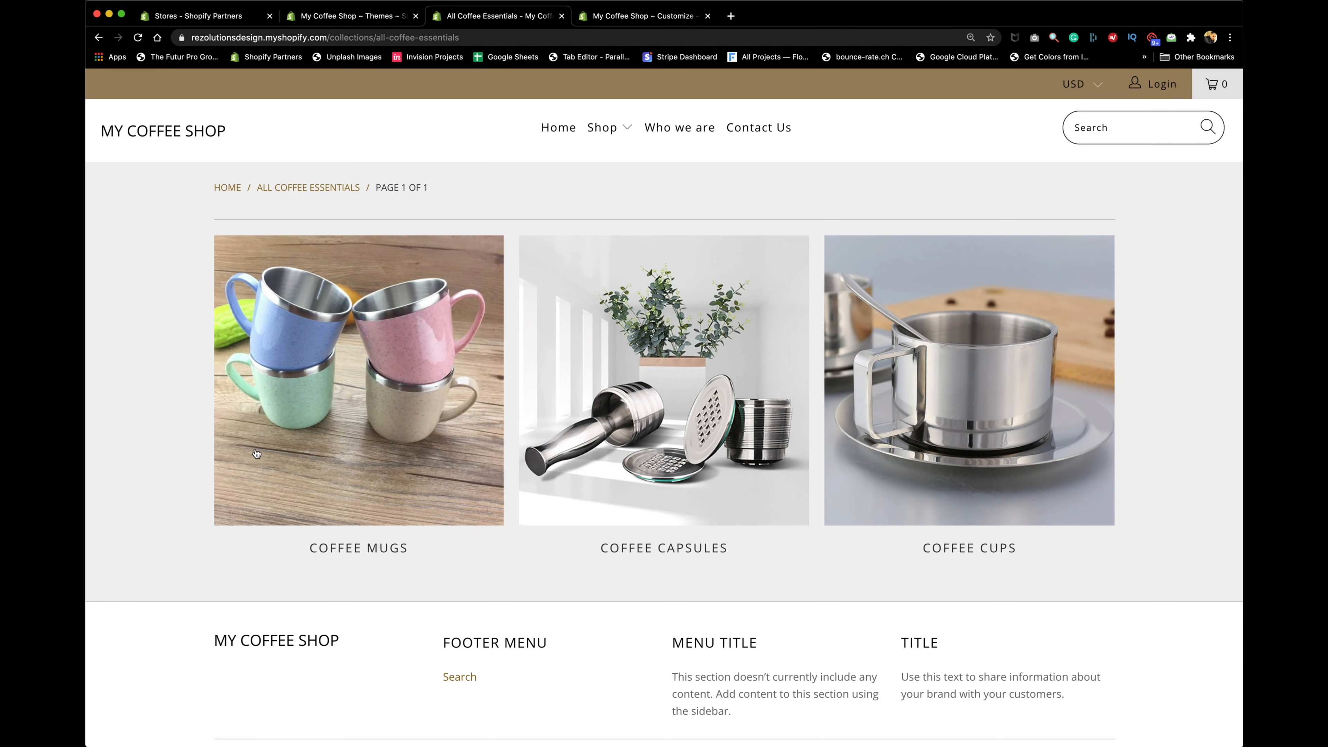
click(296, 441)
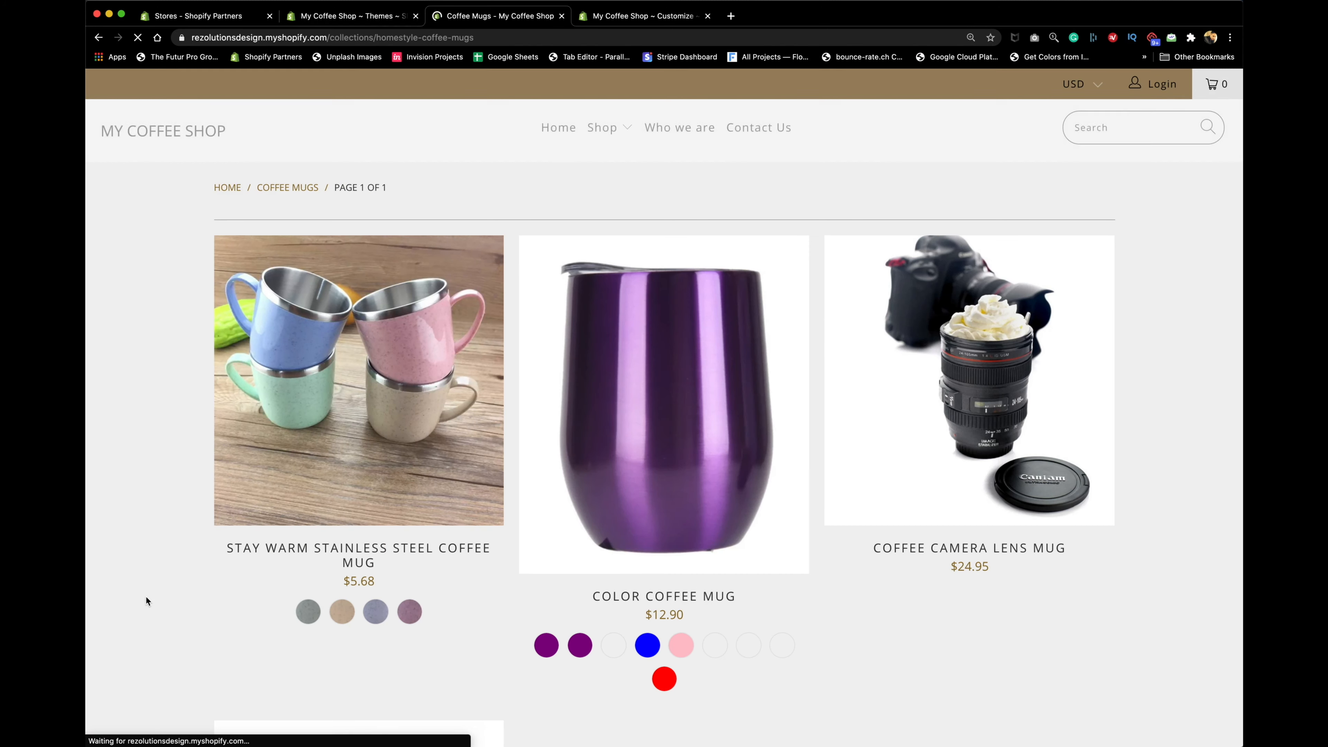